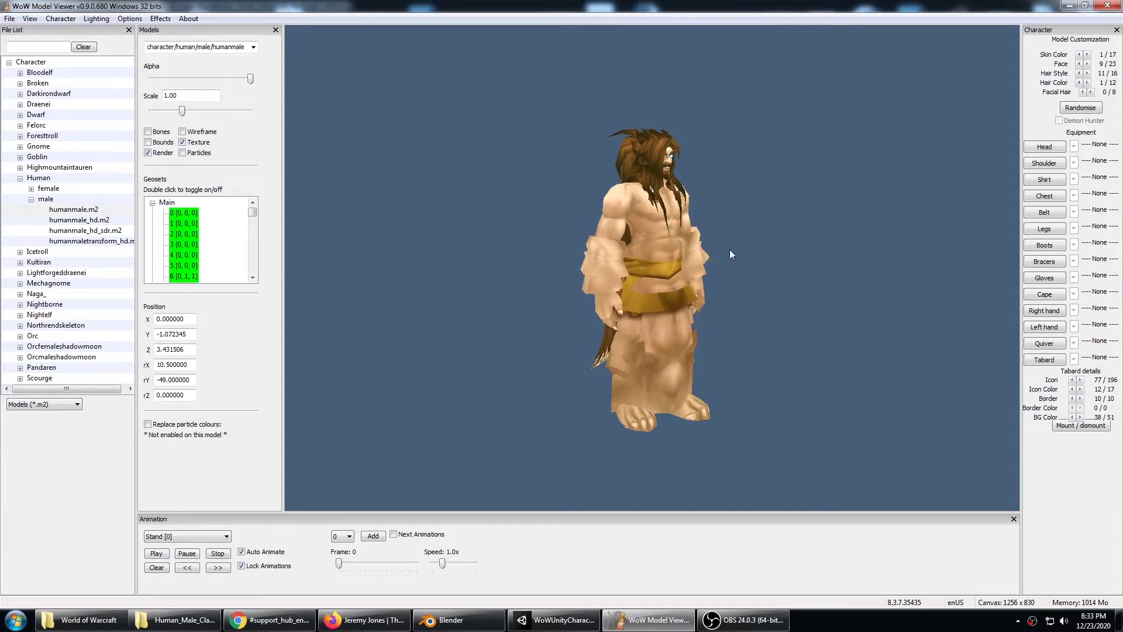
scroll(729, 252, "down", 3)
scroll(758, 249, "up", 4)
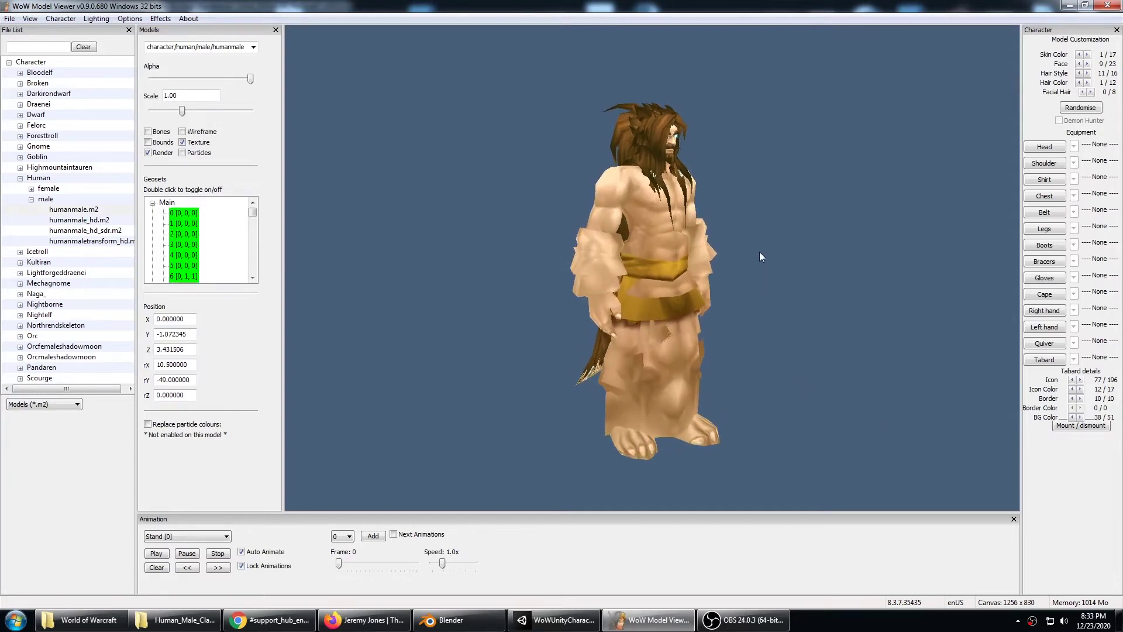
left_click_drag(760, 256, 716, 266)
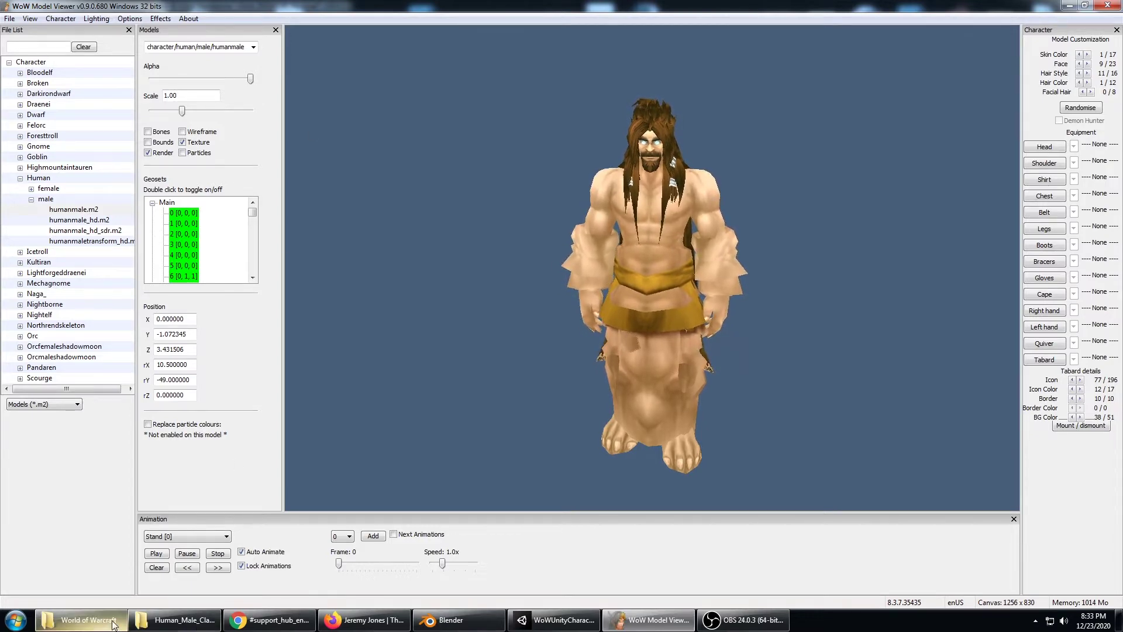
Step: Switch to Windows Explorer and inspect the World of Warcraft folder and the World of Warcraft 8.3.7.35435.rar archive in Program Files (x86)
left_click(82, 619)
left_click(551, 260)
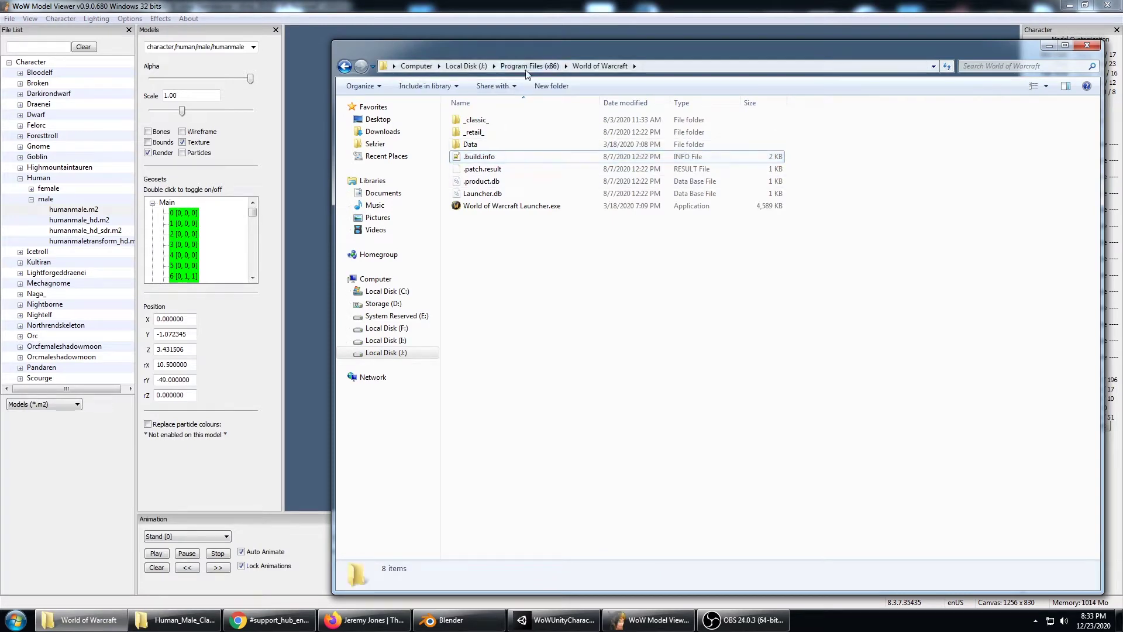
left_click(478, 161)
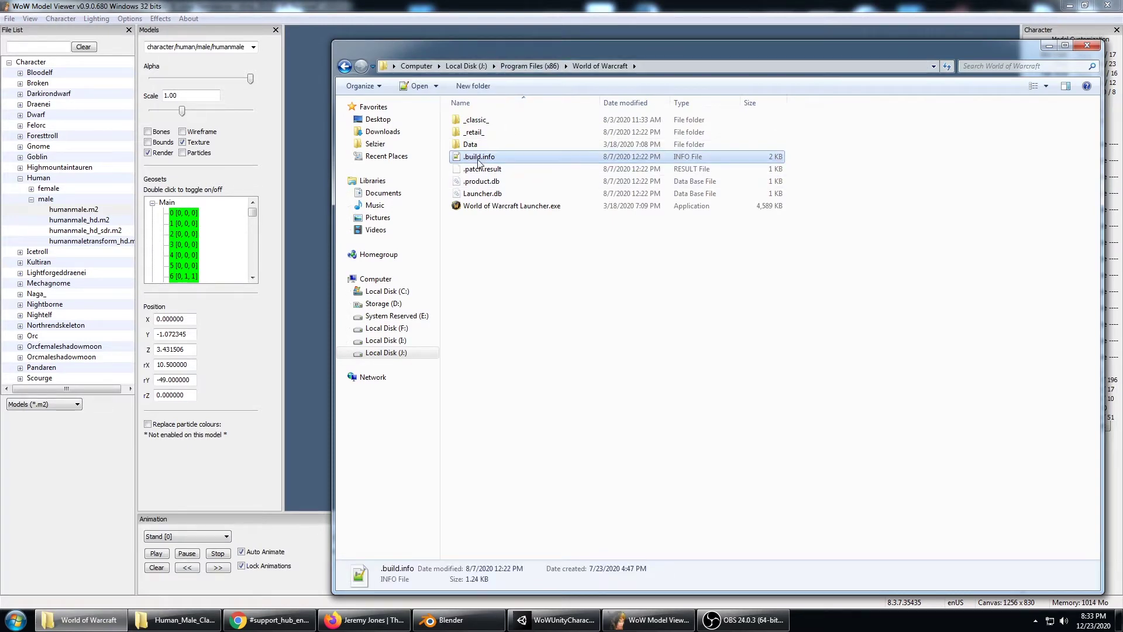
left_click(346, 66)
scroll(564, 474, "down", 1)
left_click(539, 554)
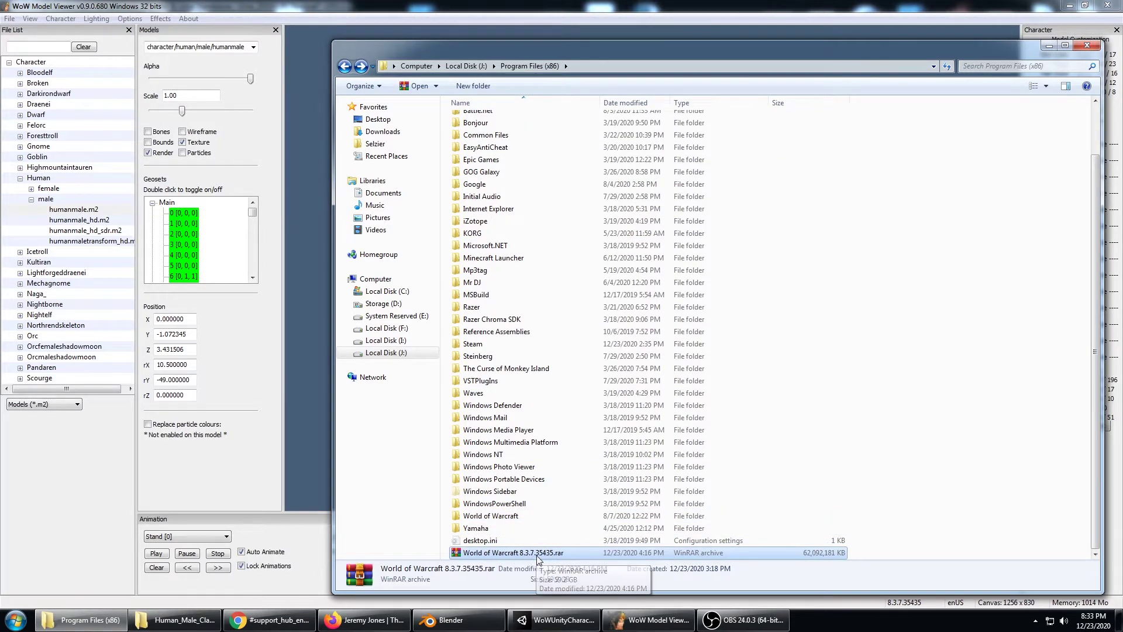
double_click(490, 516)
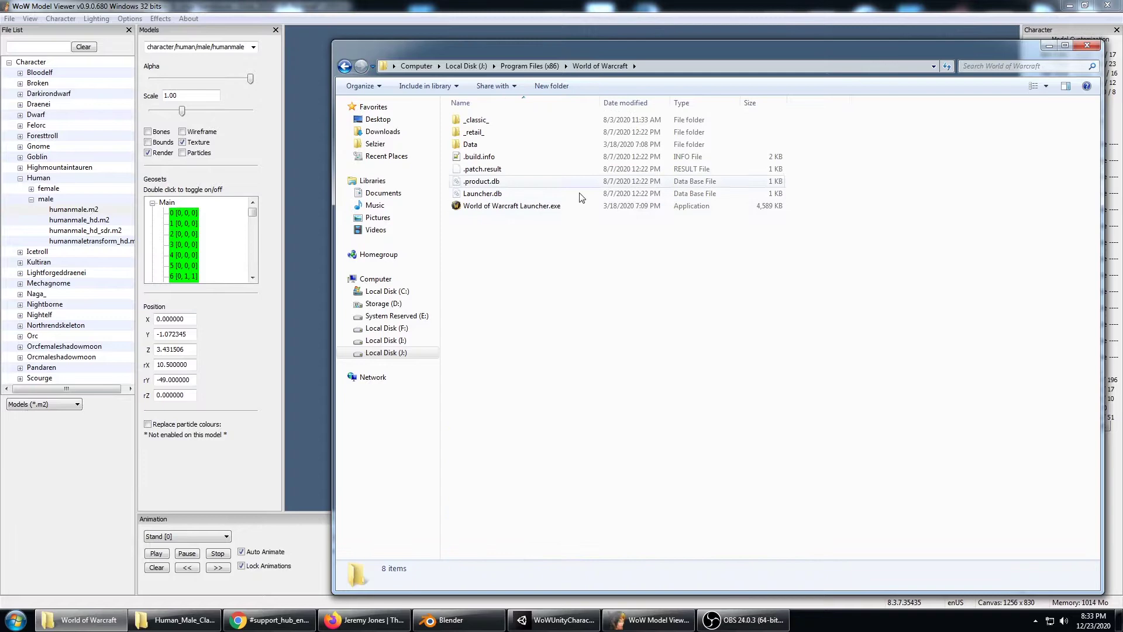
Step: Open .build.info from the World of Warcraft folder to check the build versions, close it and return to WoW Model Viewer
left_click(496, 158)
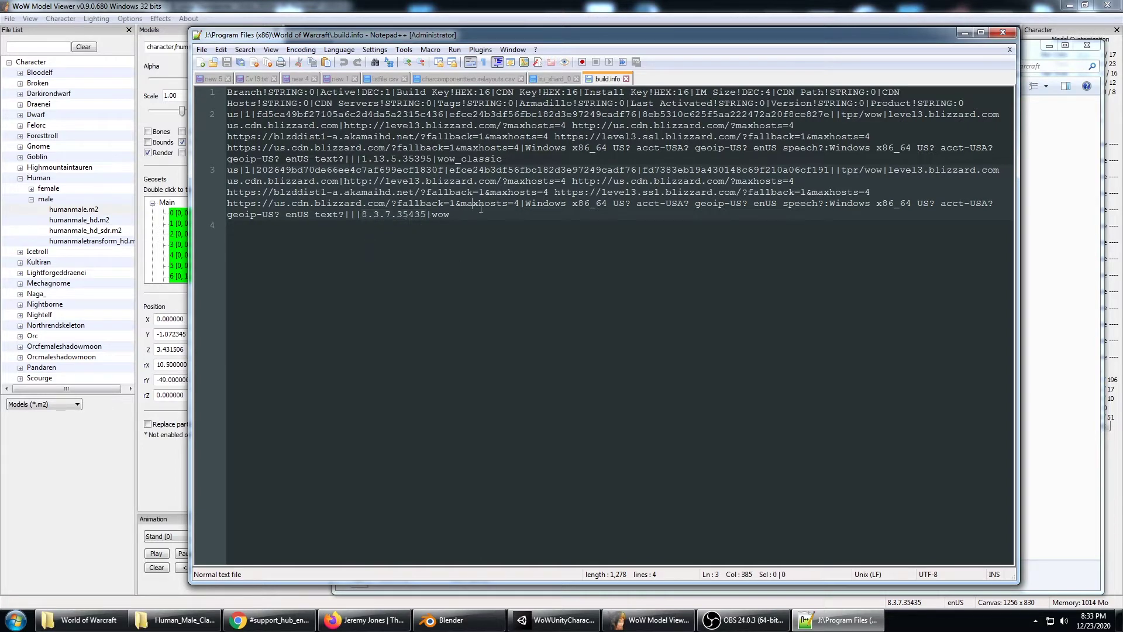
left_click(1001, 33)
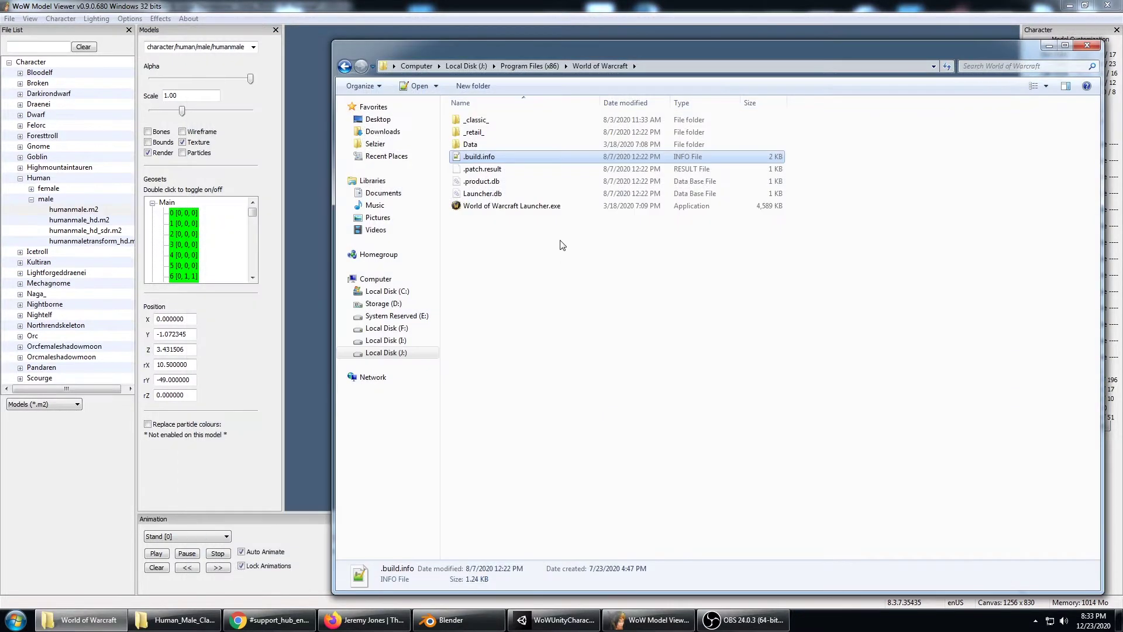
left_click(327, 9)
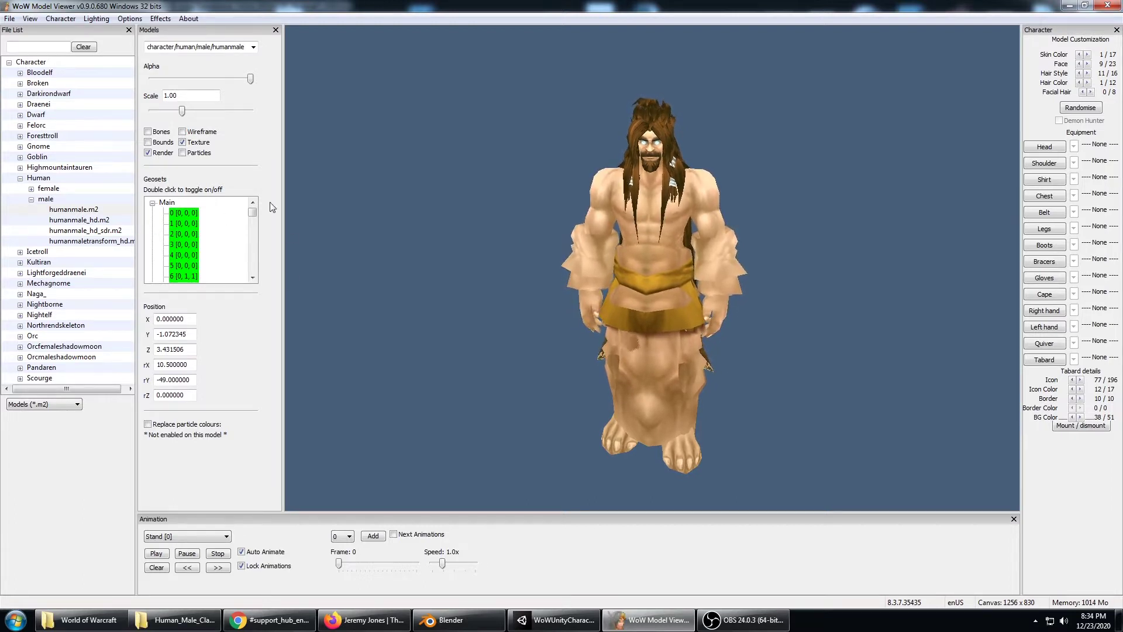
Step: Show the model control and look through the human male model's geosets from Main to Belt
left_click(30, 19)
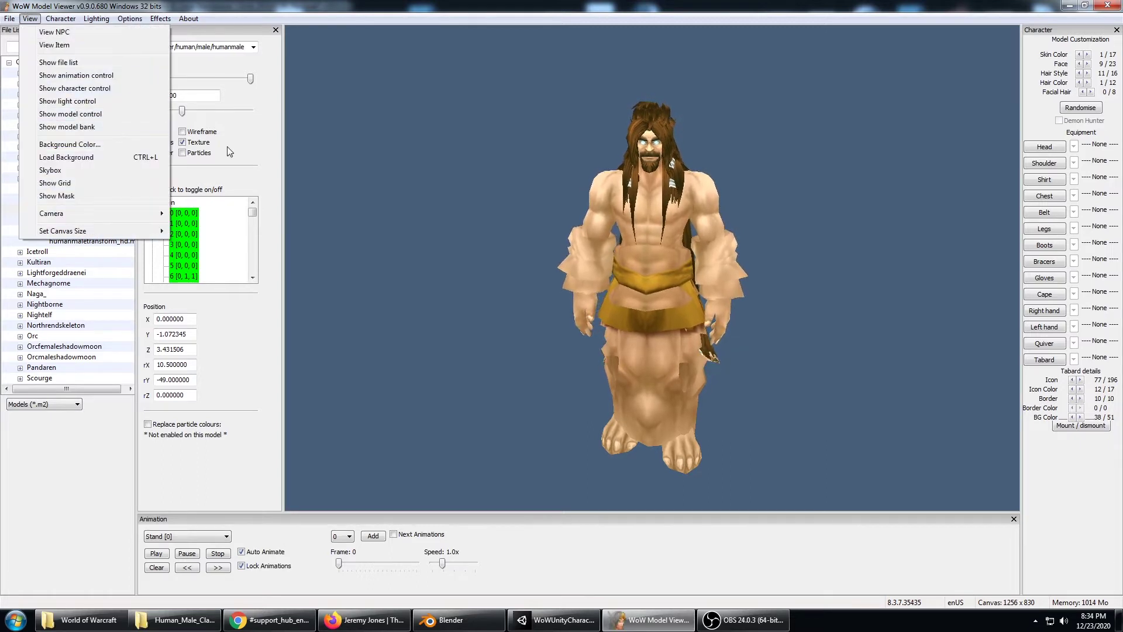
left_click(81, 114)
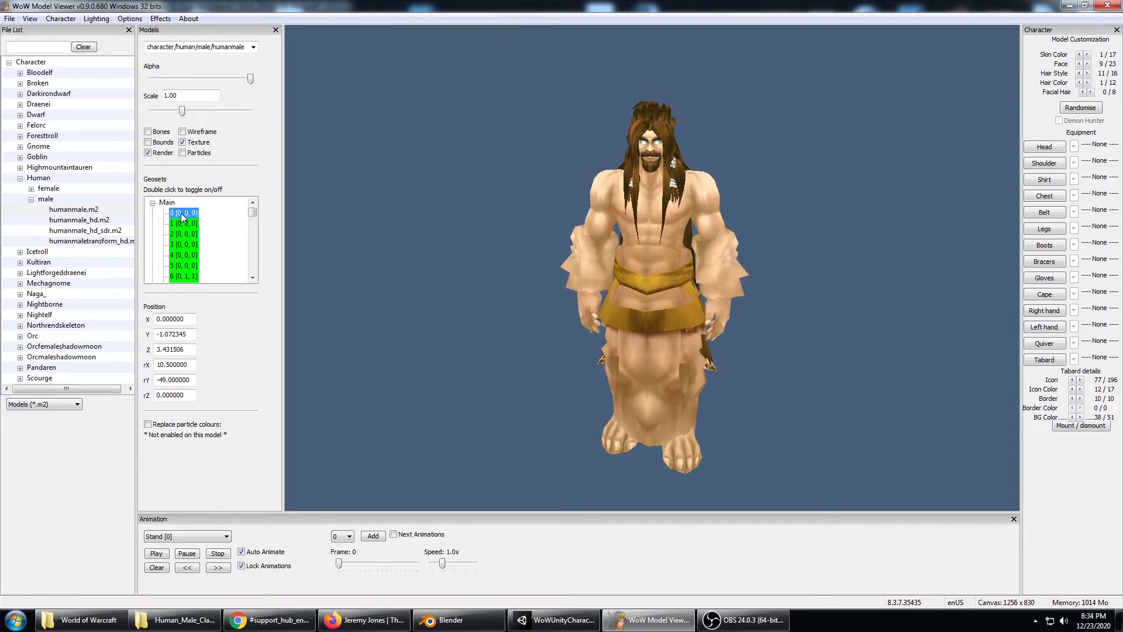
scroll(198, 252, "down", 4)
scroll(198, 253, "down", 10)
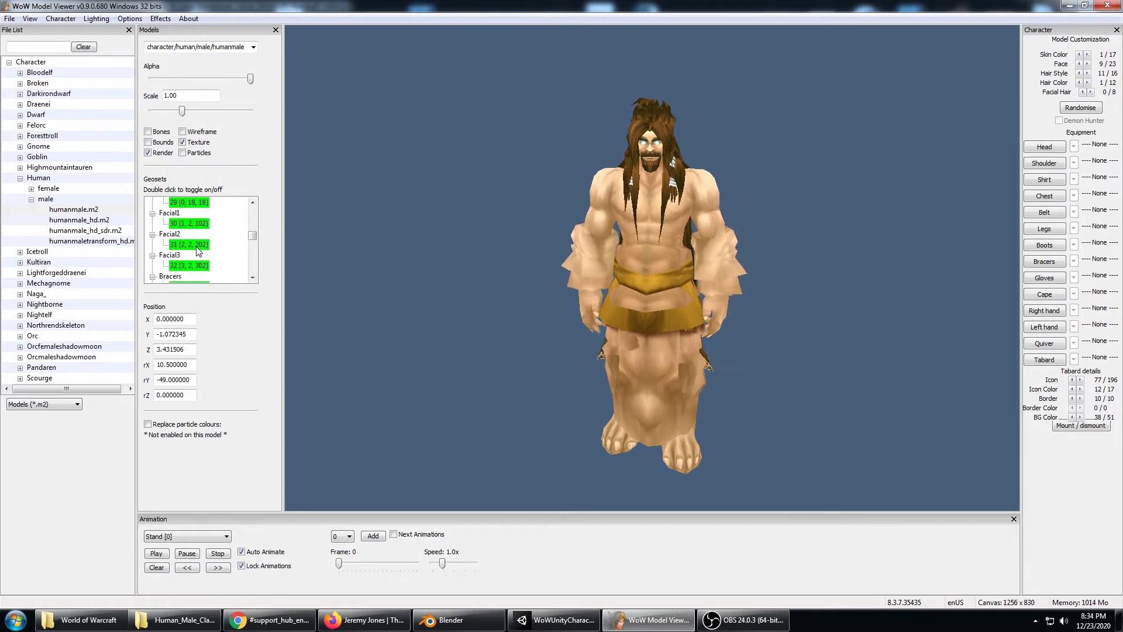
scroll(198, 250, "down", 8)
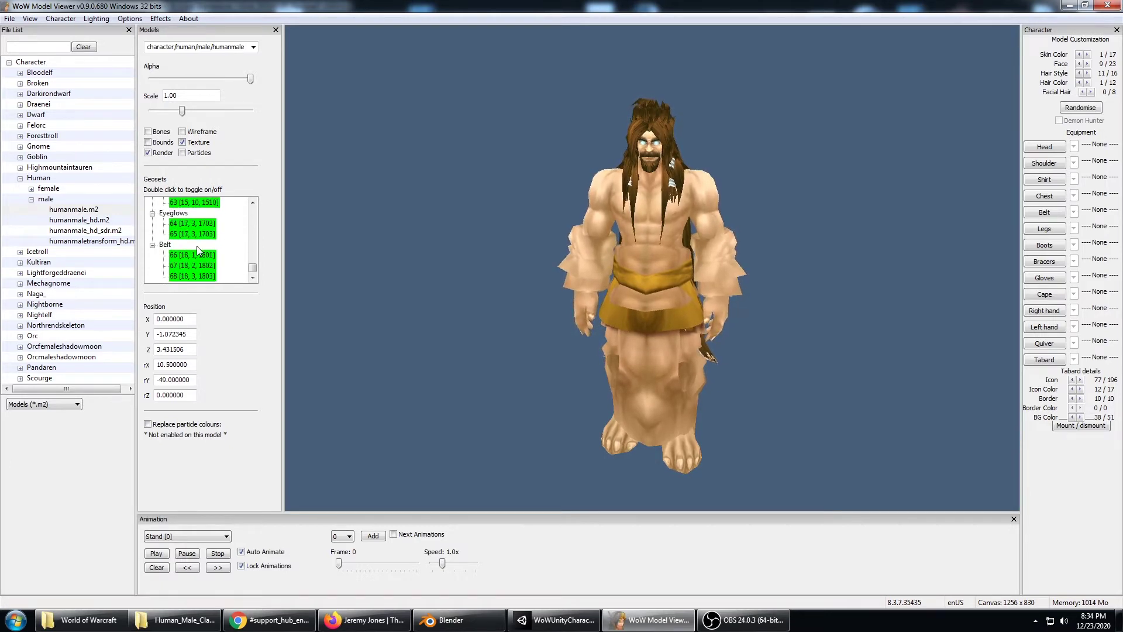
scroll(240, 274, "up", 8)
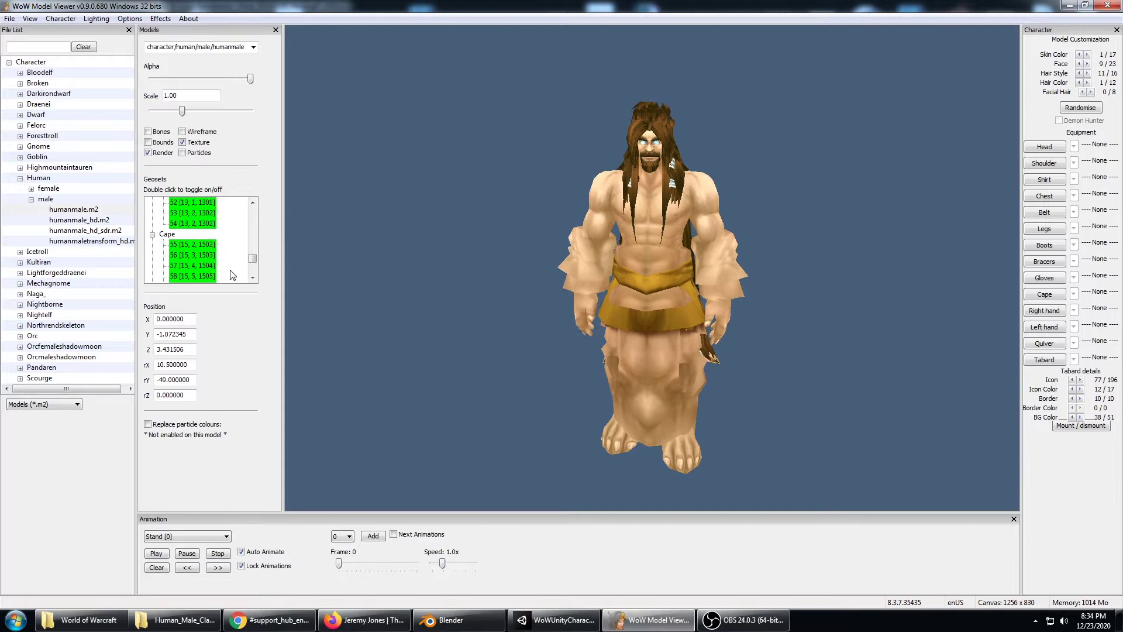
scroll(233, 275, "up", 14)
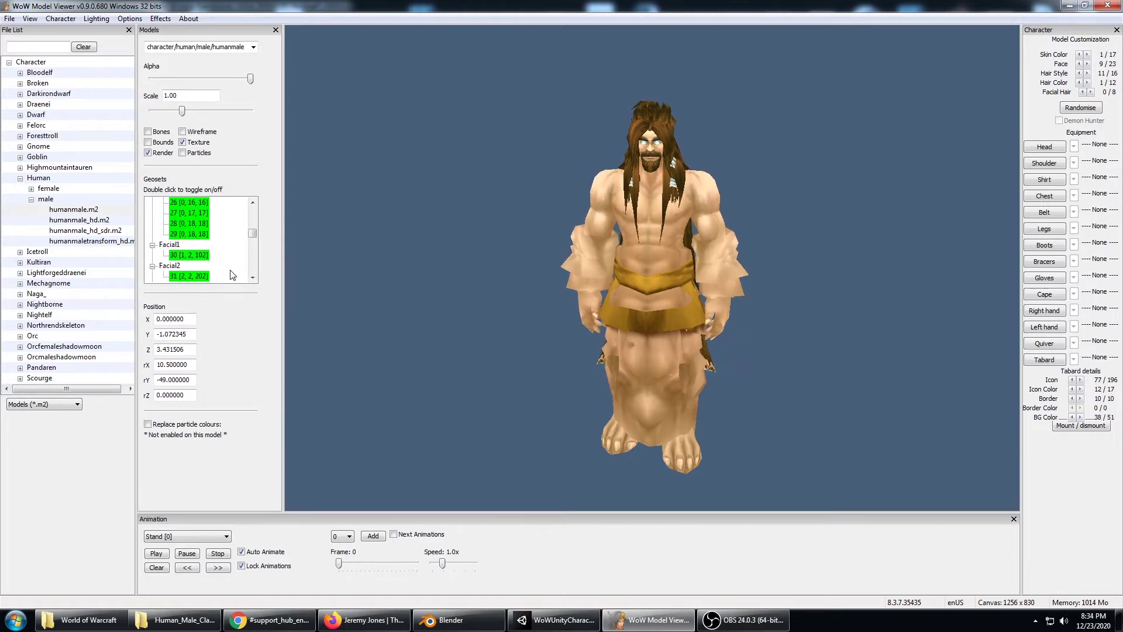
mouse_move(644, 270)
left_mouse_down()
mouse_move(717, 296)
mouse_move(598, 255)
mouse_move(657, 270)
left_mouse_up()
Step: Look at the model export formats, including FBX, without exporting the human male model
left_click(9, 18)
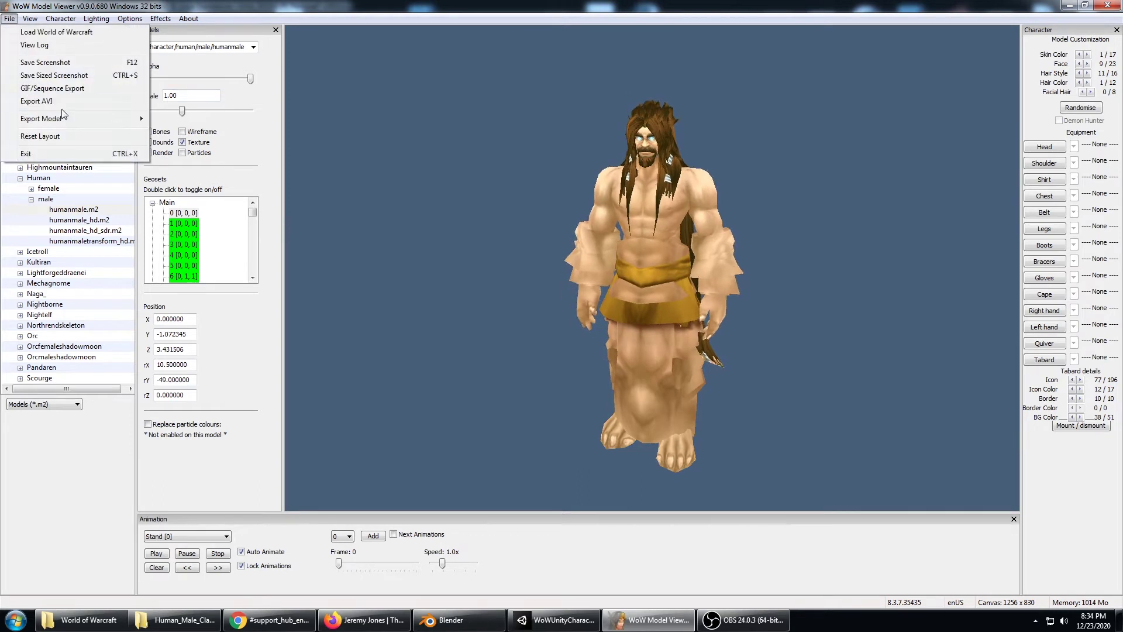
mouse_move(75, 120)
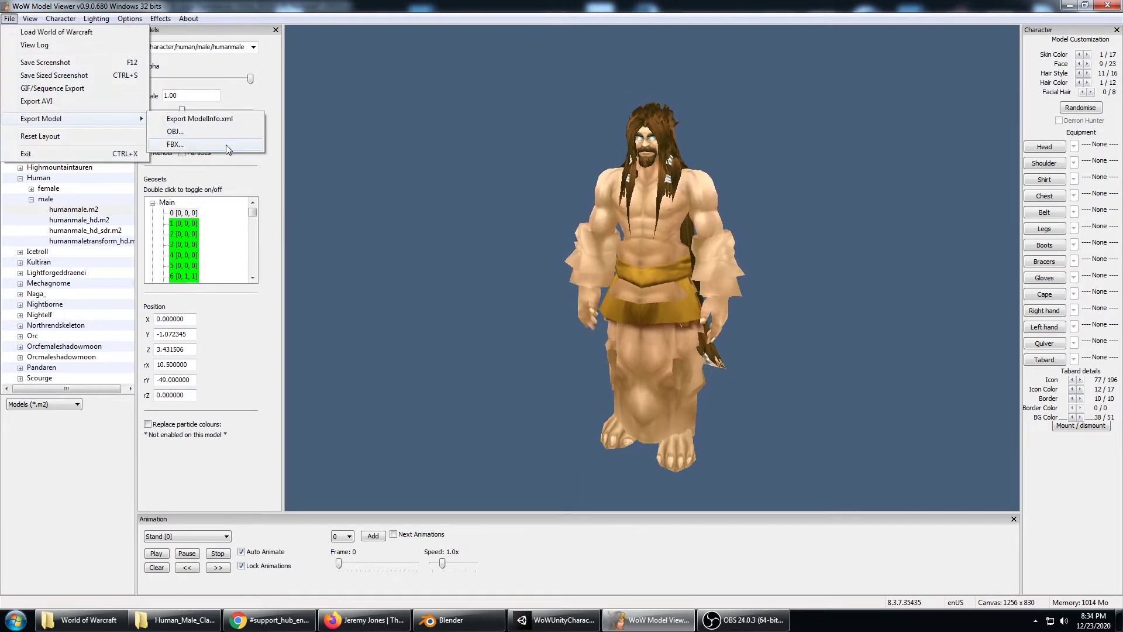
left_click(295, 7)
Step: Switch to Unity and inspect the Human_Male_Classic model and the contents of the Human_Male_Classic_Animations folder
key("alt+Tab")
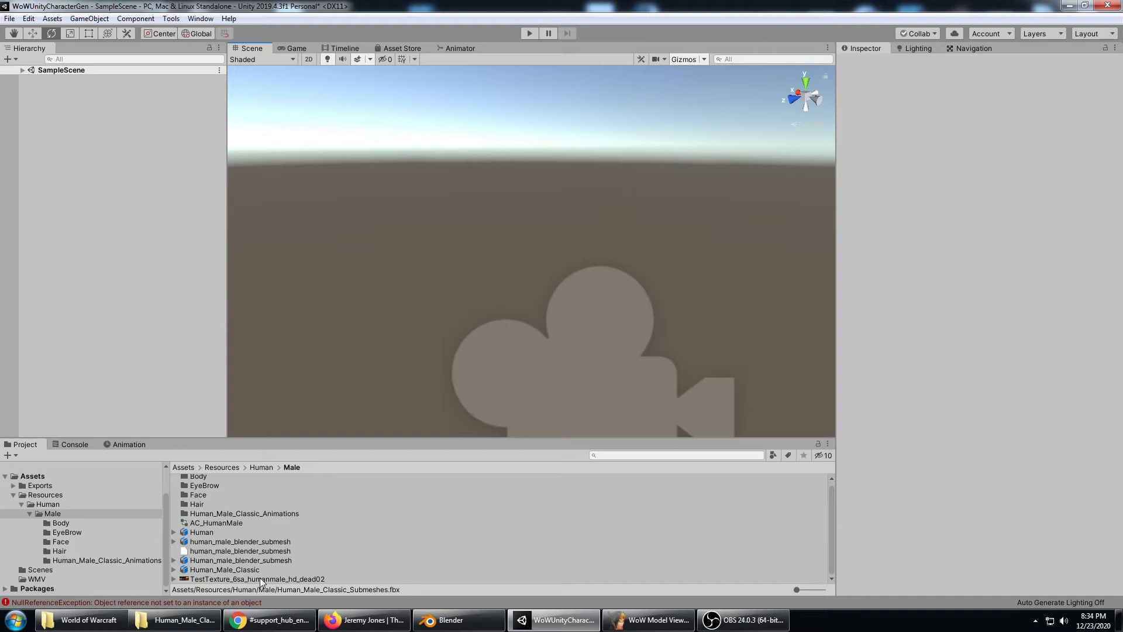
left_click(240, 570)
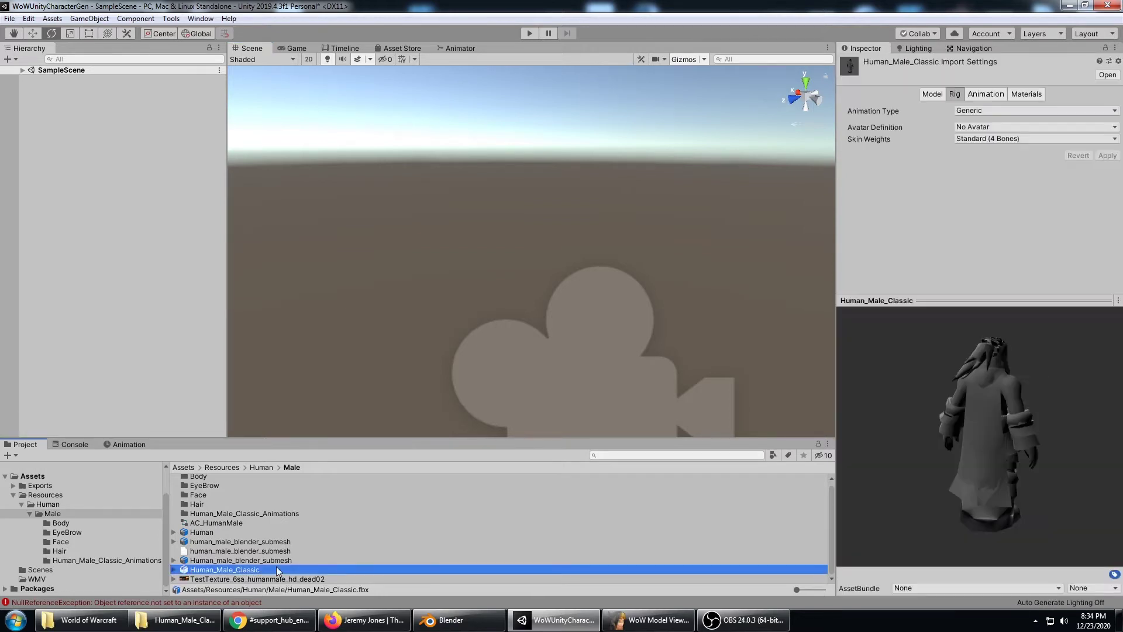
left_click(222, 514)
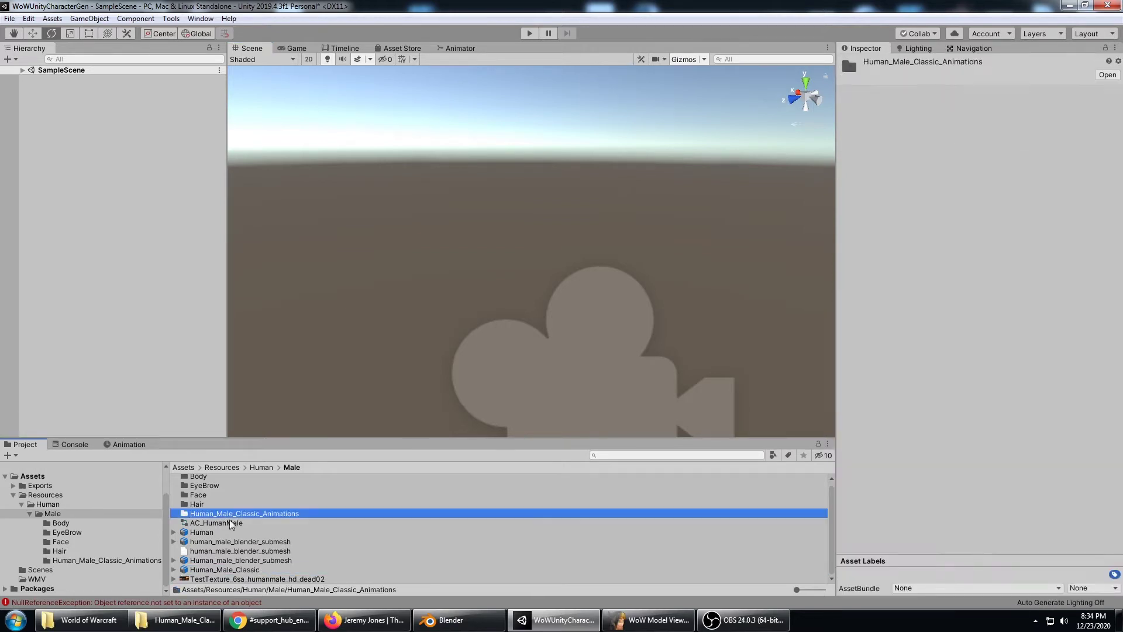
double_click(206, 515)
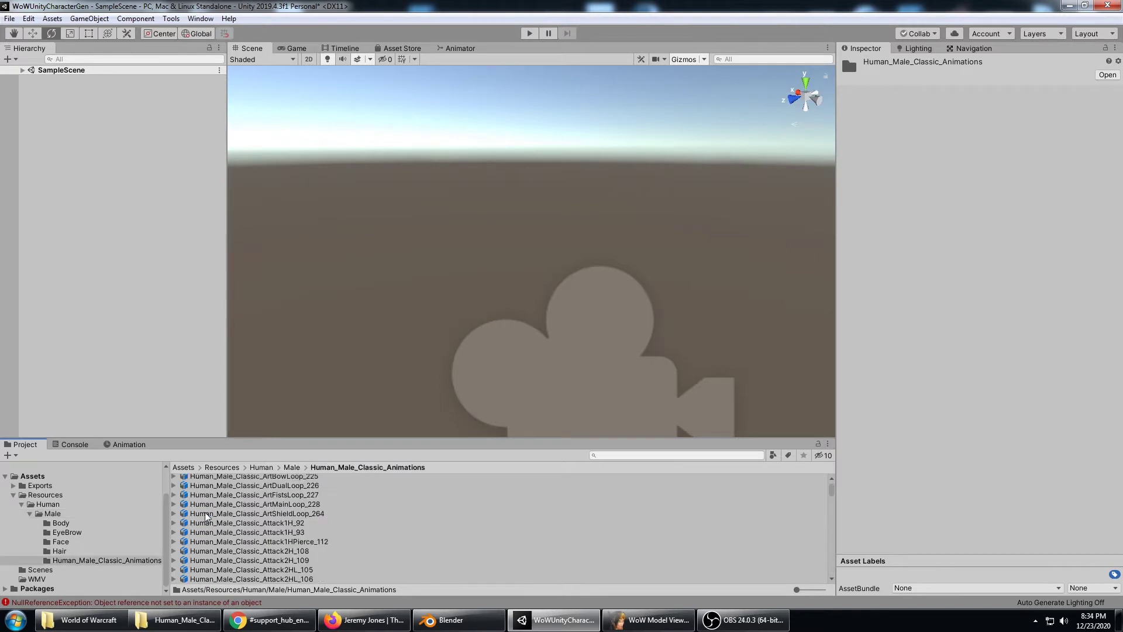
left_click(136, 563)
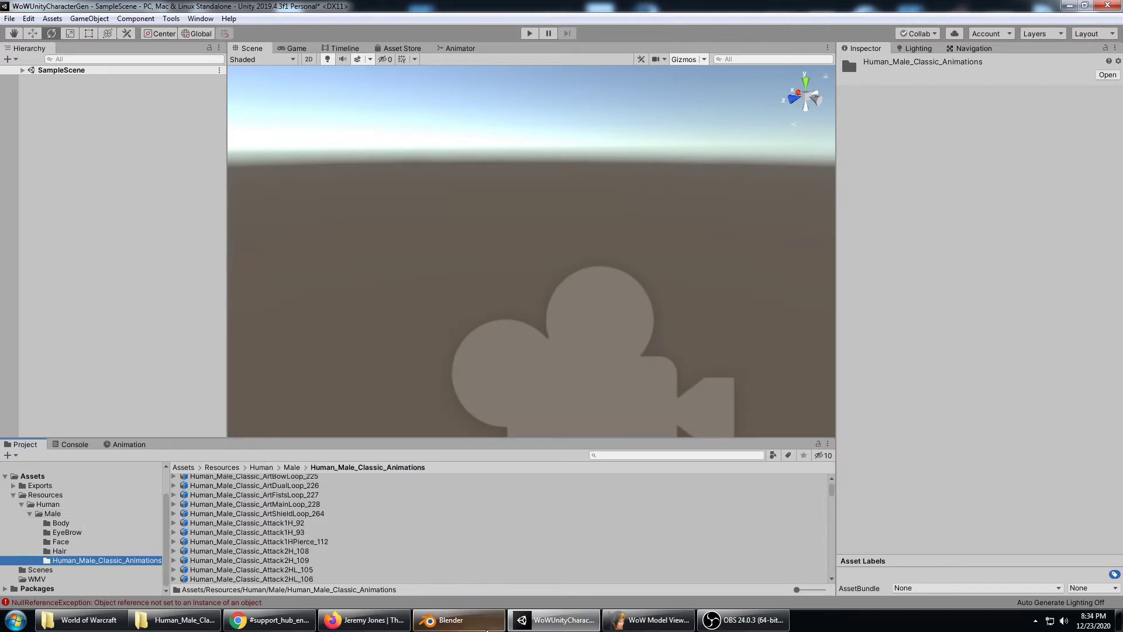
Step: Switch to Blender, start a new file without saving the current scene, and delete the default cube
mouse_move(450, 620)
left_click(421, 562)
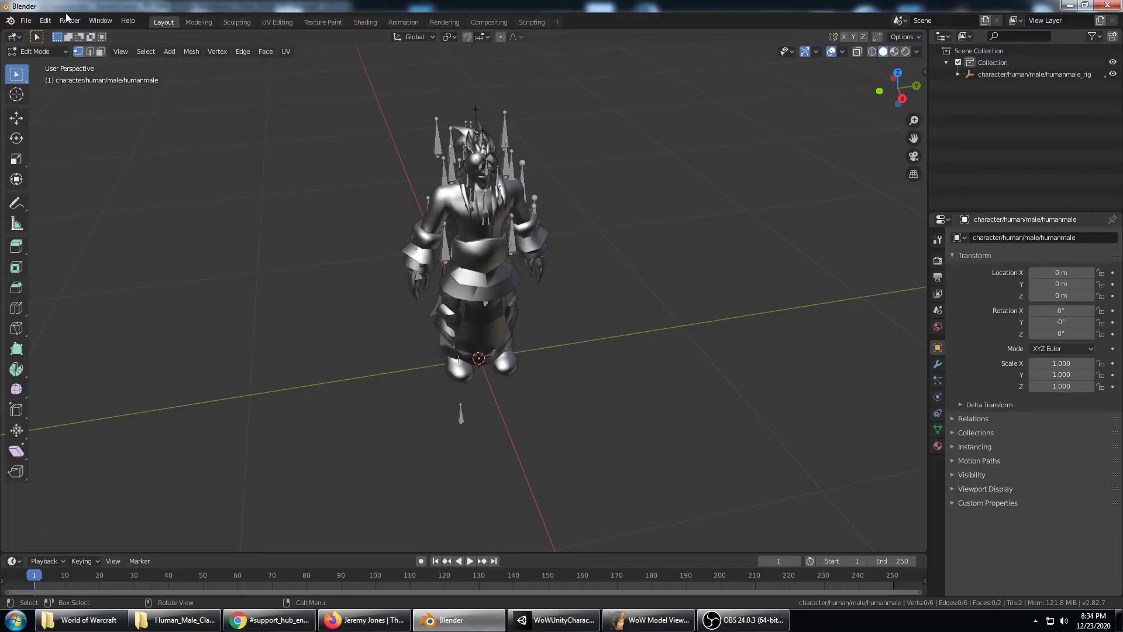
left_click(26, 21)
mouse_move(88, 34)
left_click(154, 33)
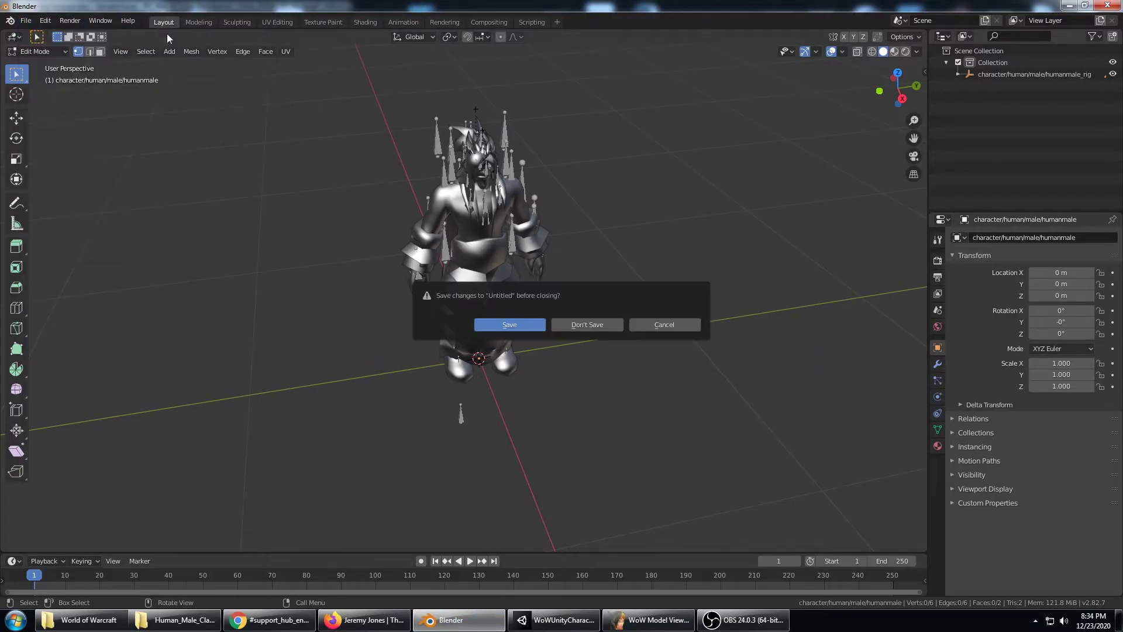
left_click(592, 326)
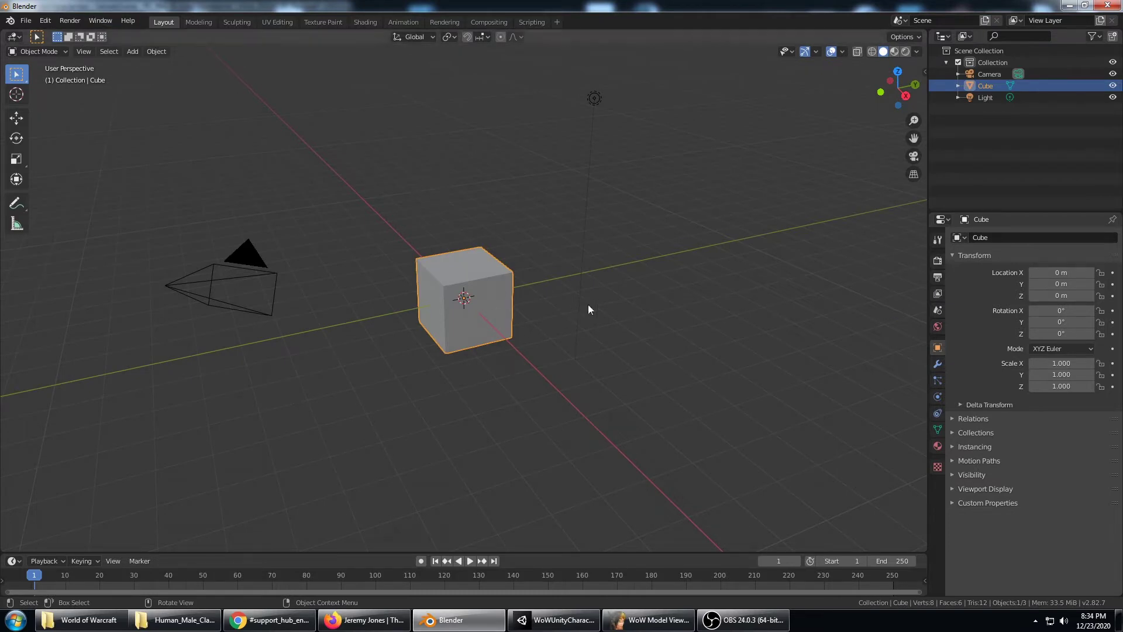
key("Delete")
Step: Import Human_Male_Classic.fbx from I:\WoWUnityCharacterGen\Assets\Resources\Human\Male as FBX with the default import settings
left_click(24, 21)
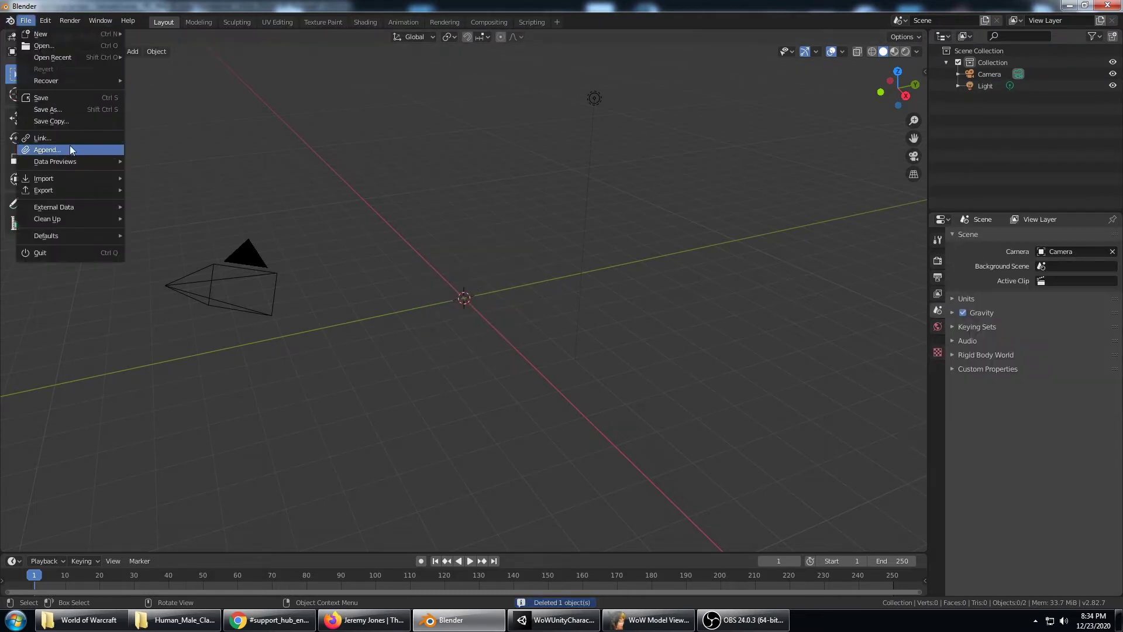
mouse_move(75, 177)
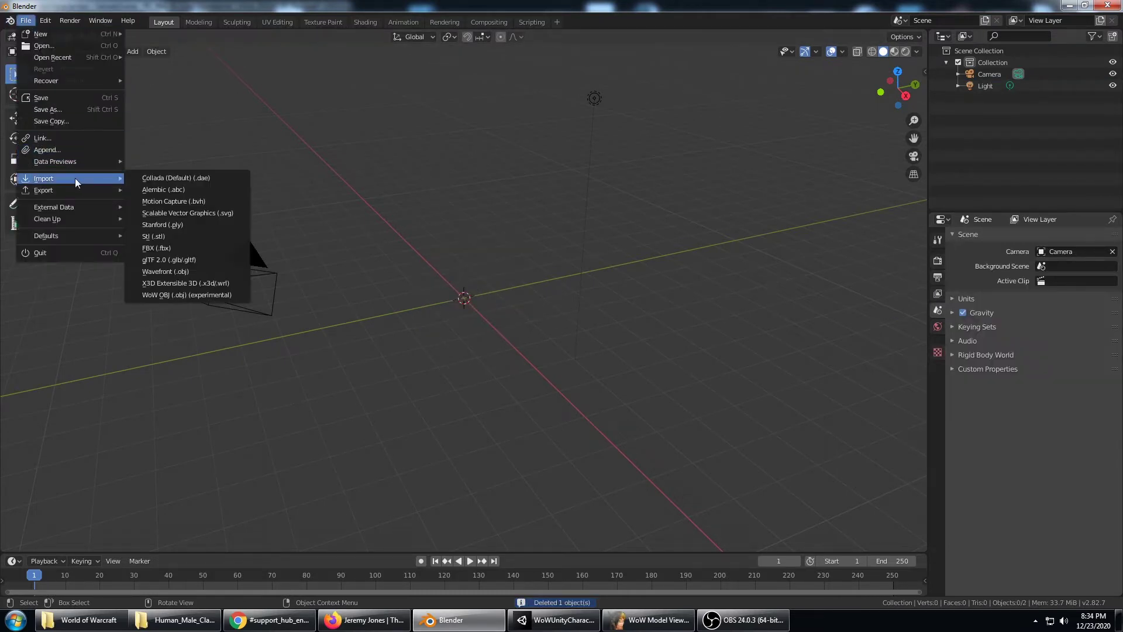
left_click(208, 247)
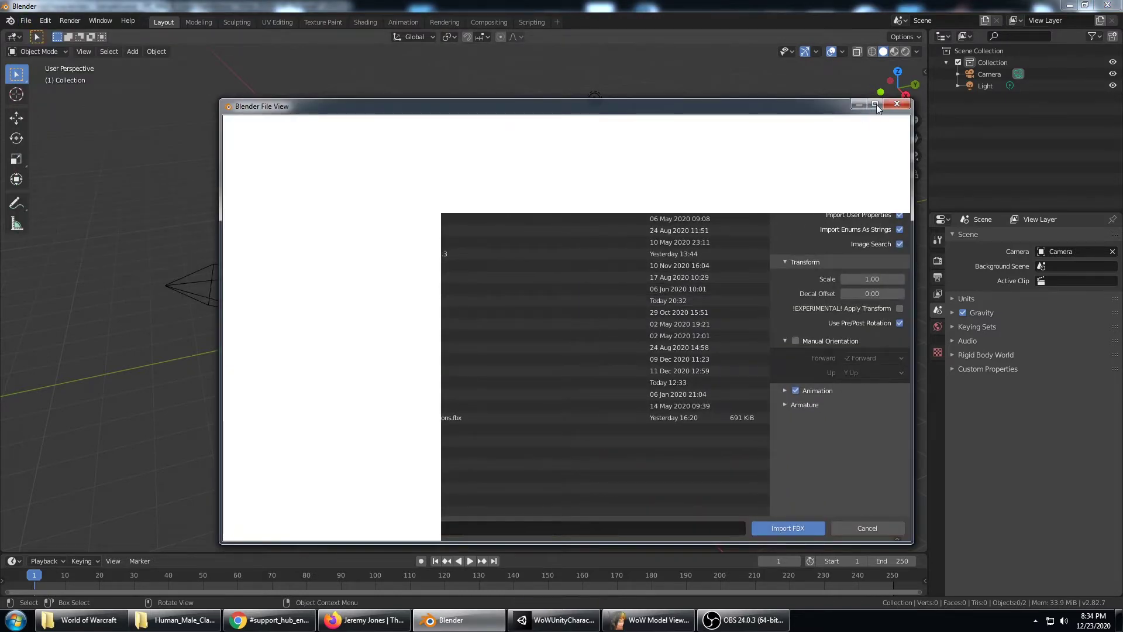
left_click(875, 104)
left_click(363, 23)
type("I:\\WoWUnityCharacterGen\\Assets\\Resources\\Human\\Male")
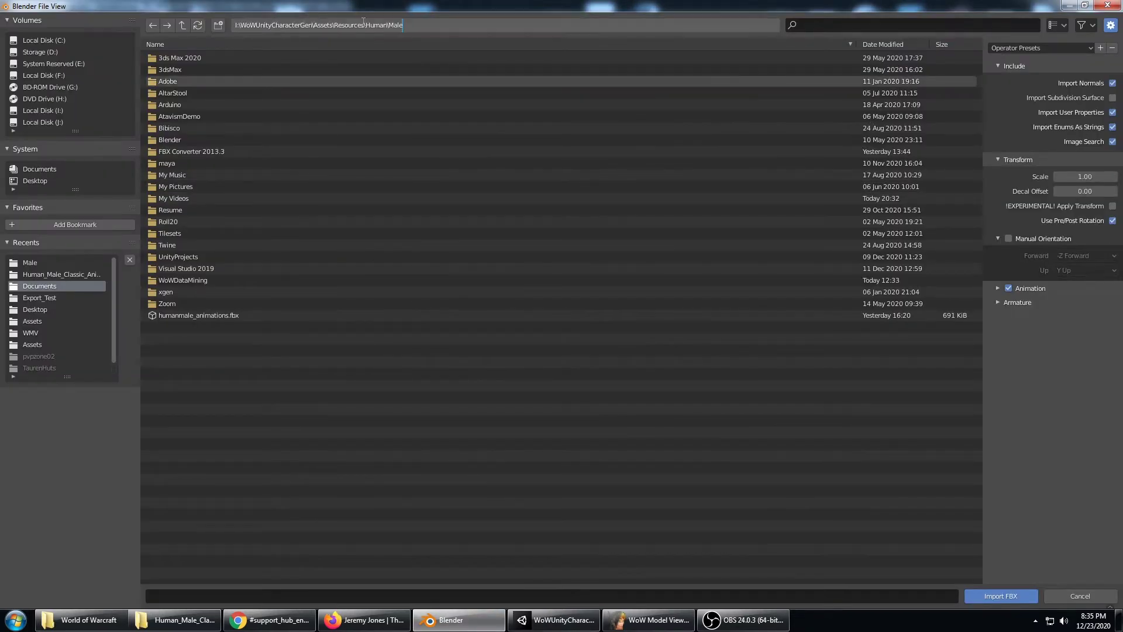
key("Return")
left_click(213, 139)
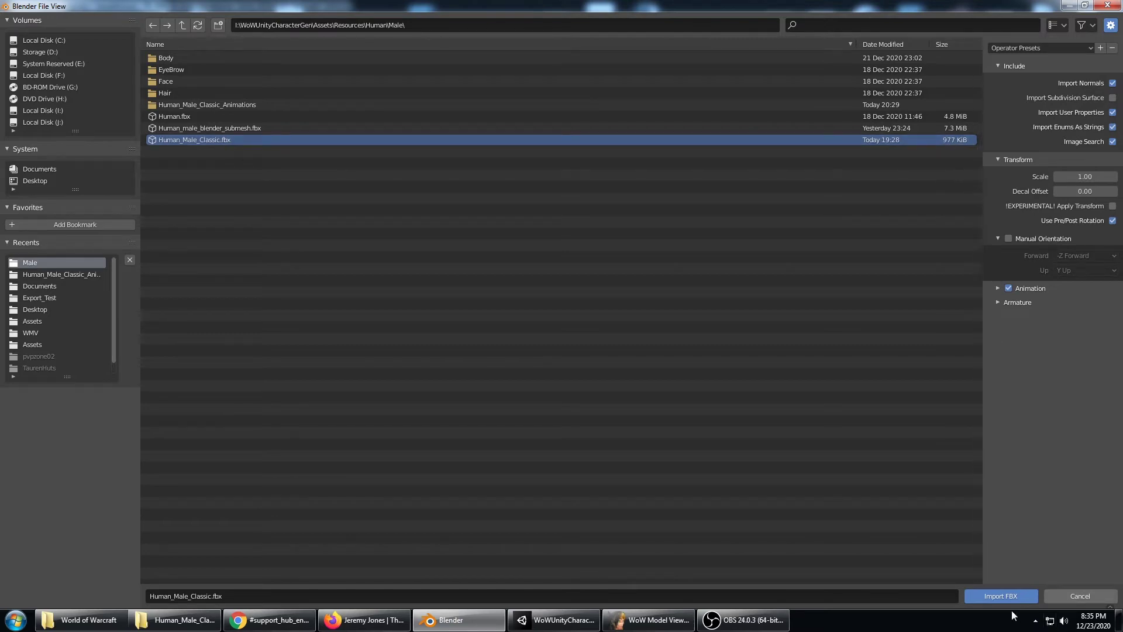
left_click(1006, 596)
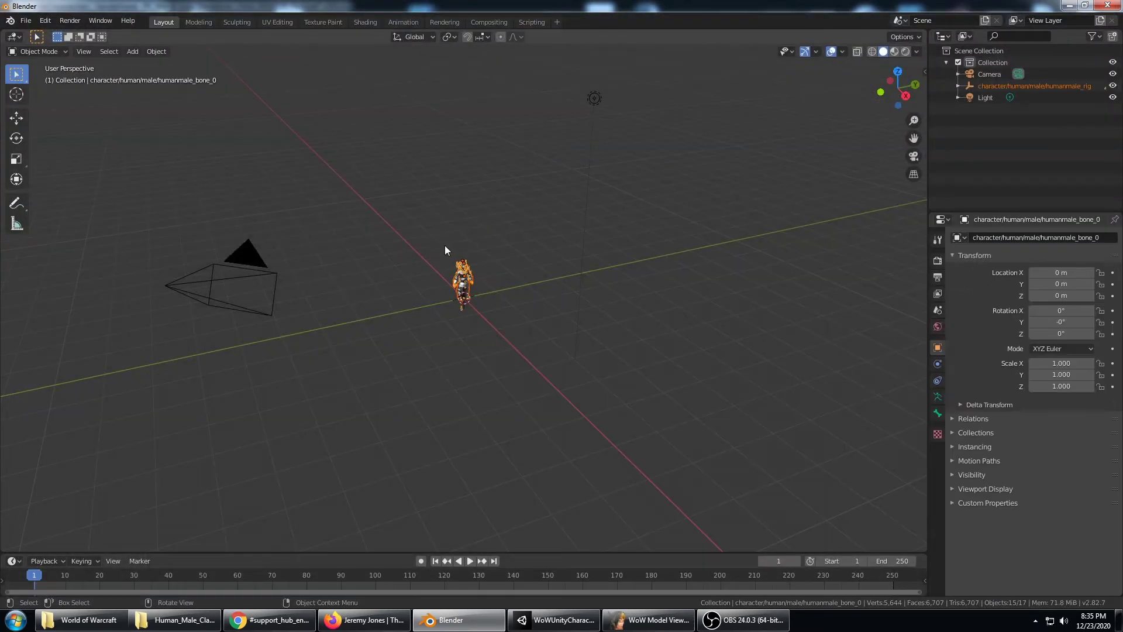
Step: Delete the default camera and light from the scene collection, keeping only the human male rig
scroll(480, 252, "up", 4)
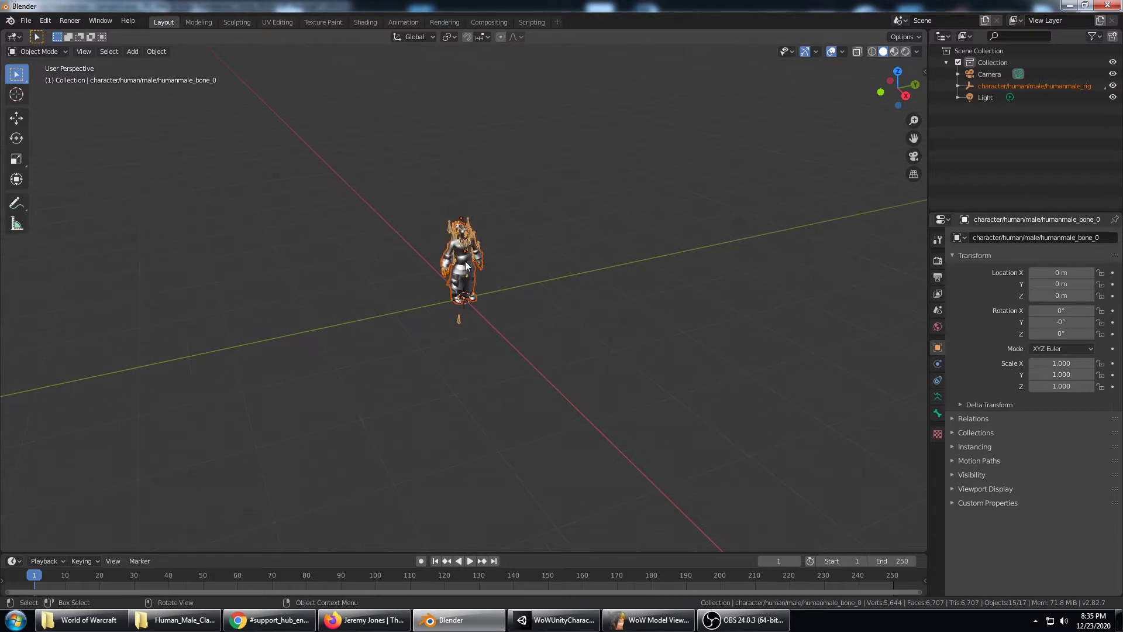
left_click(995, 75)
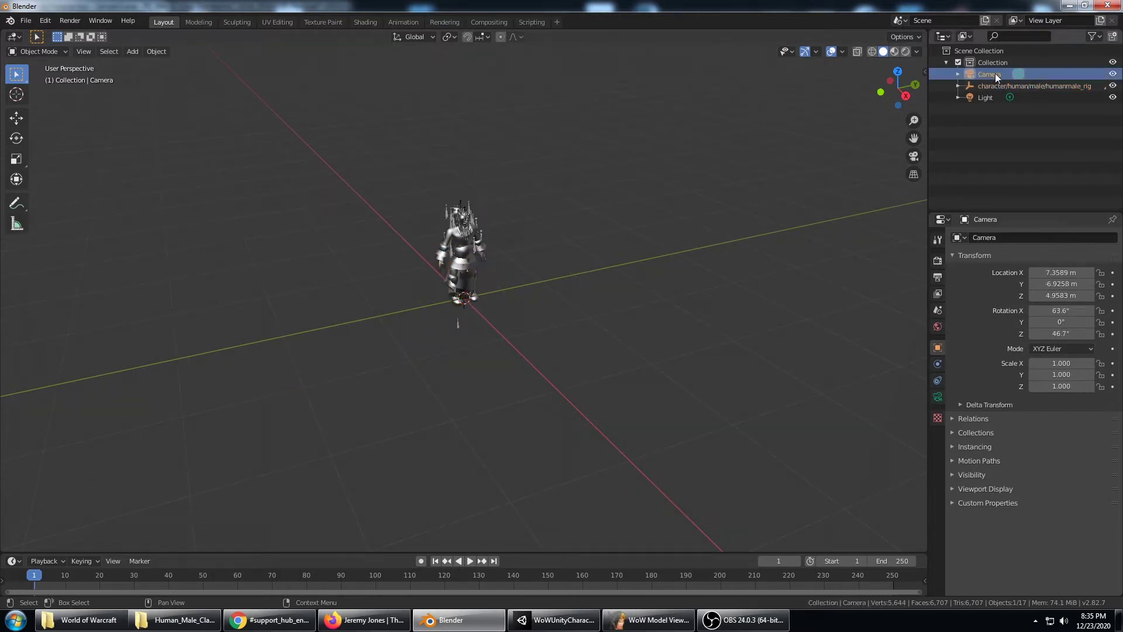
left_click(998, 97, "ctrl")
right_click(1002, 97)
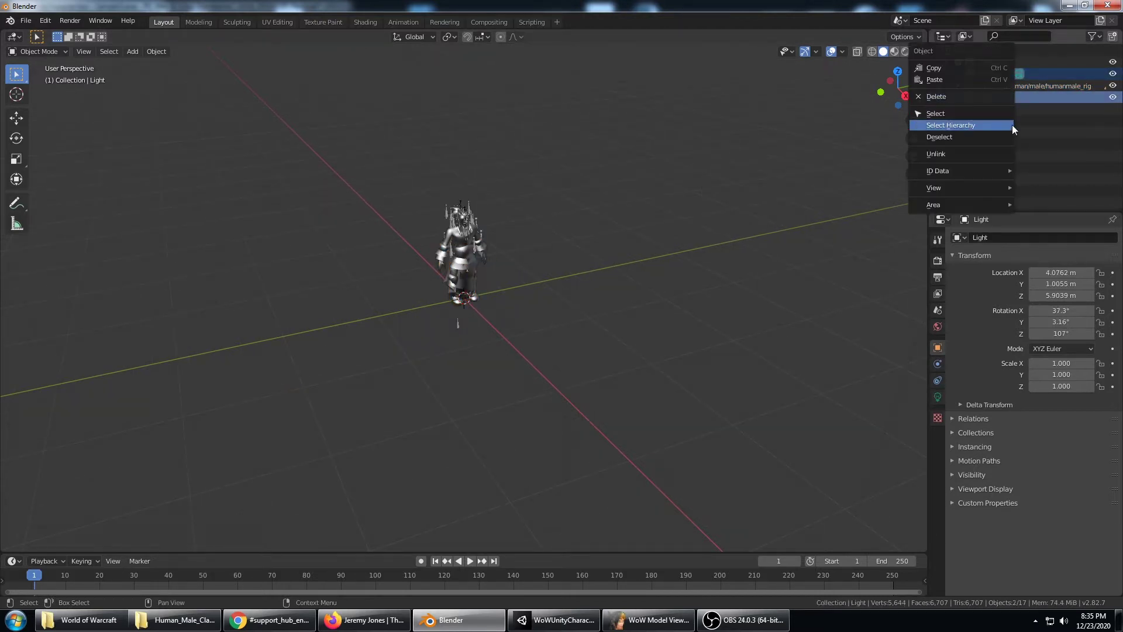
left_click(977, 100)
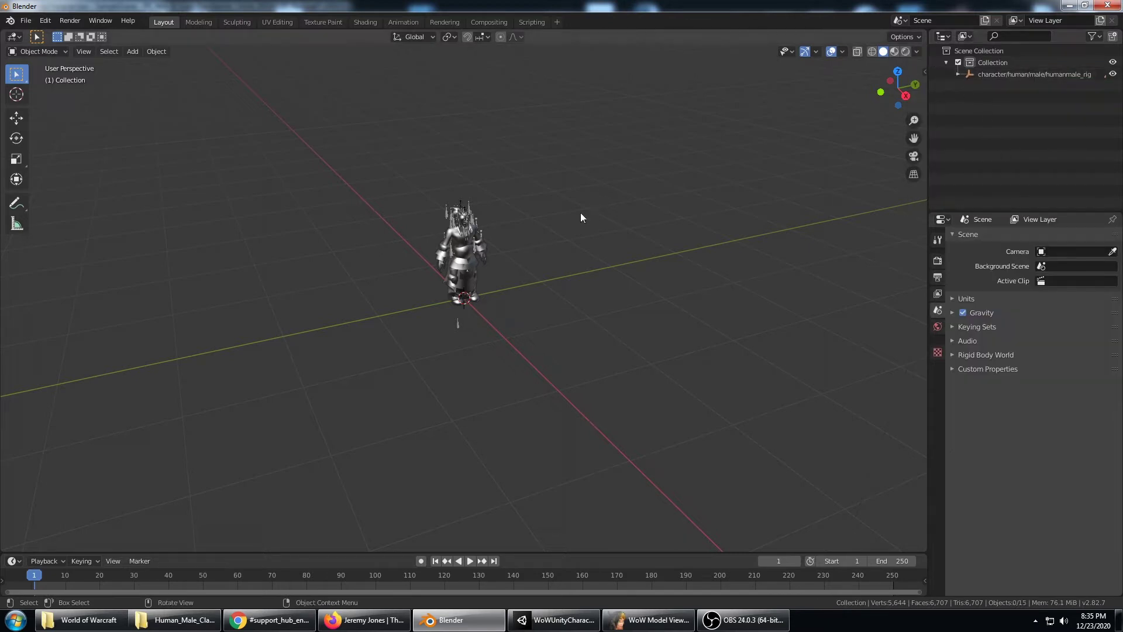
Step: Select the human male mesh, enter Edit Mode and separate the whole mesh into individual submesh objects
scroll(461, 212, "up", 2)
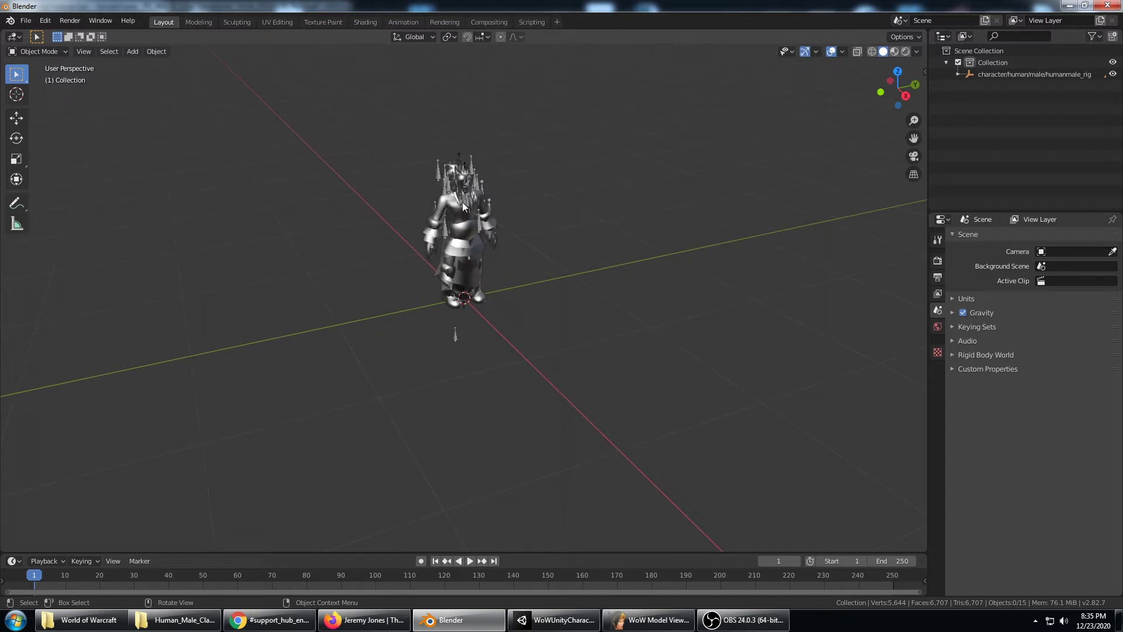
left_click(454, 206)
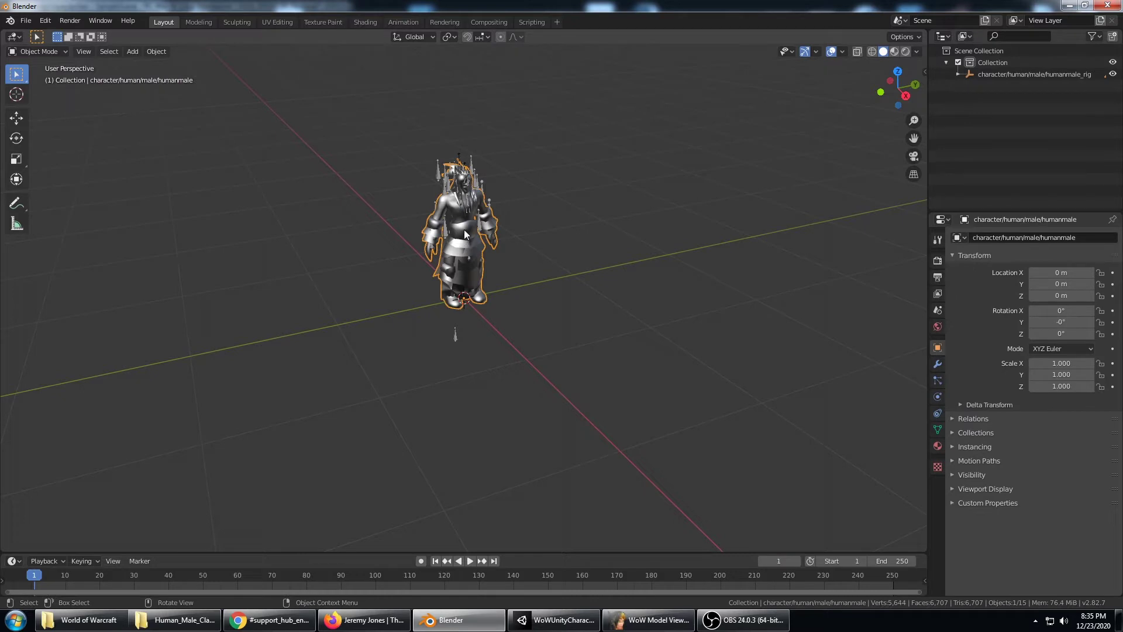
left_click(54, 52)
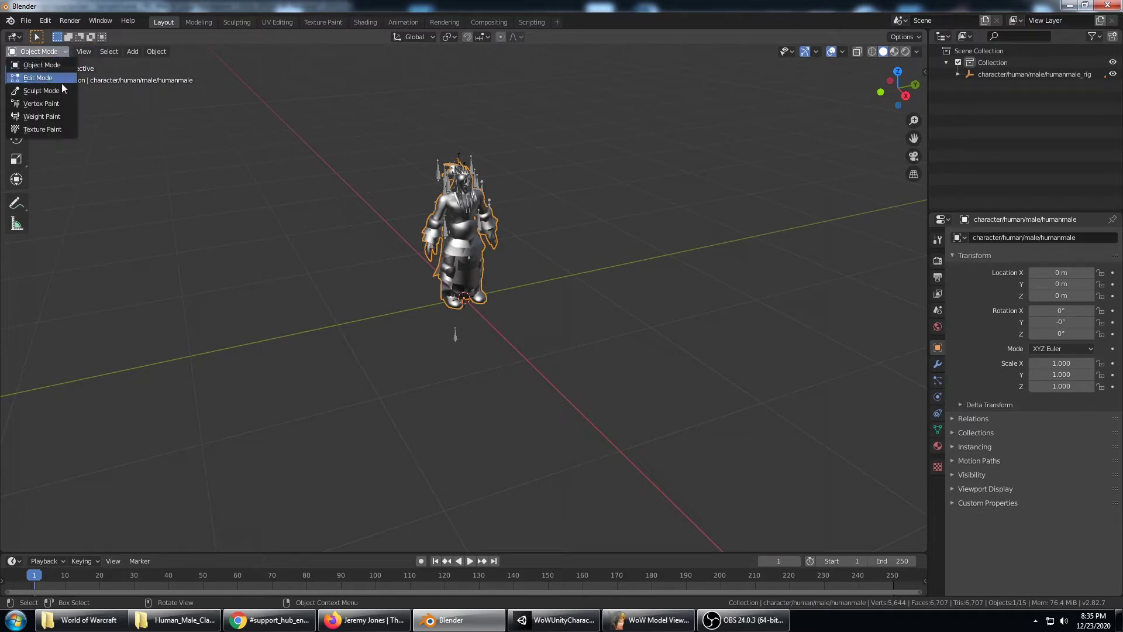
left_click(56, 78)
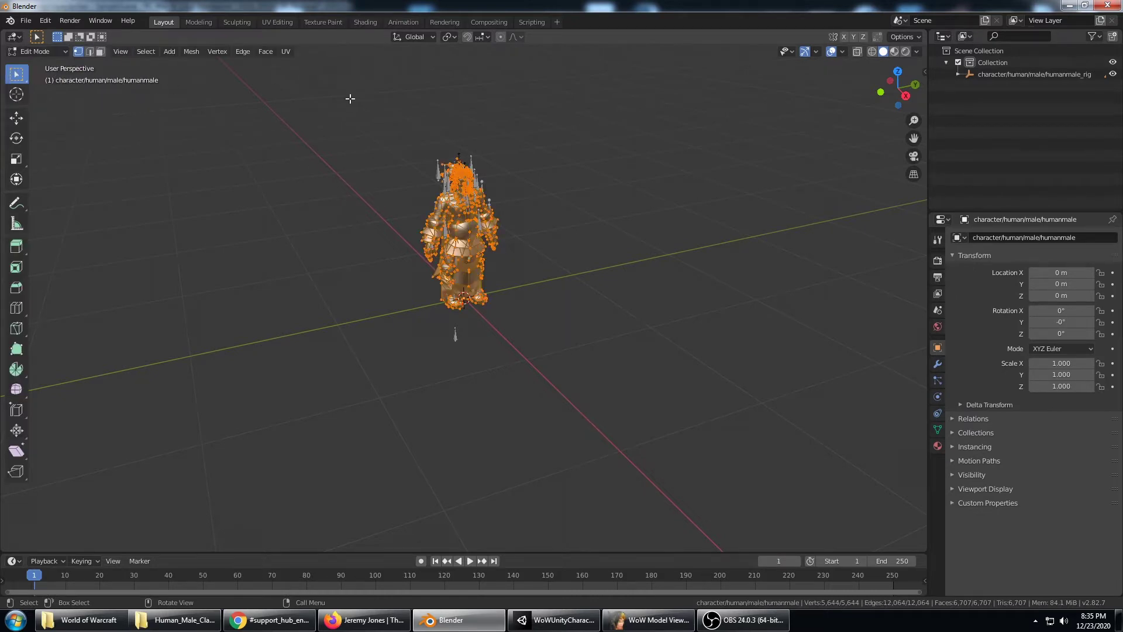
scroll(523, 124, "up", 2)
left_click(192, 52)
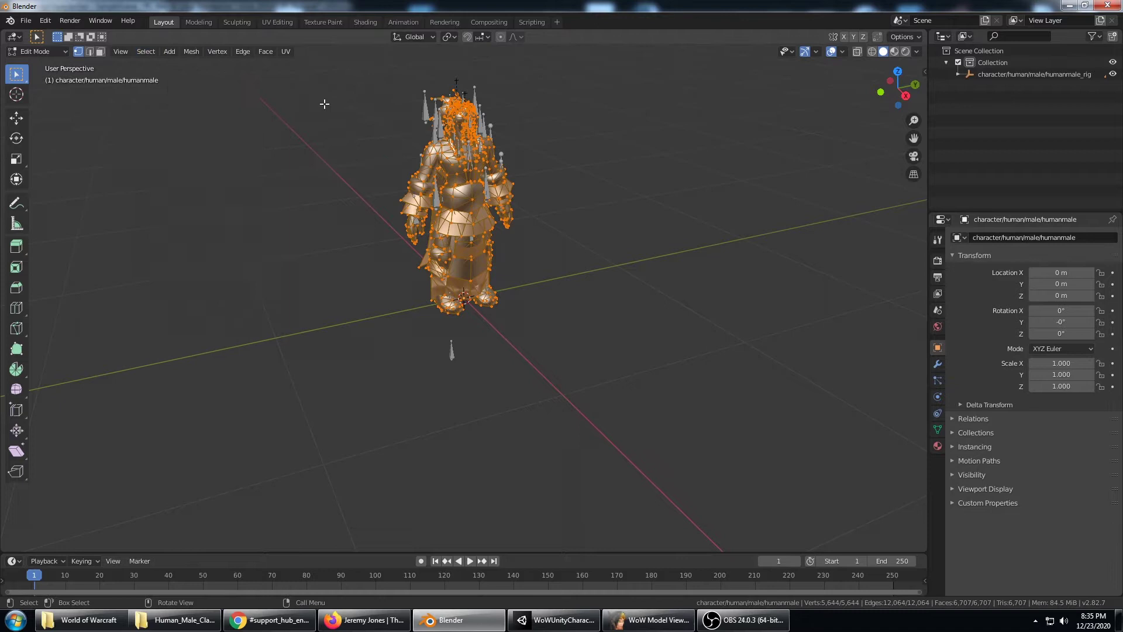
left_click(193, 53)
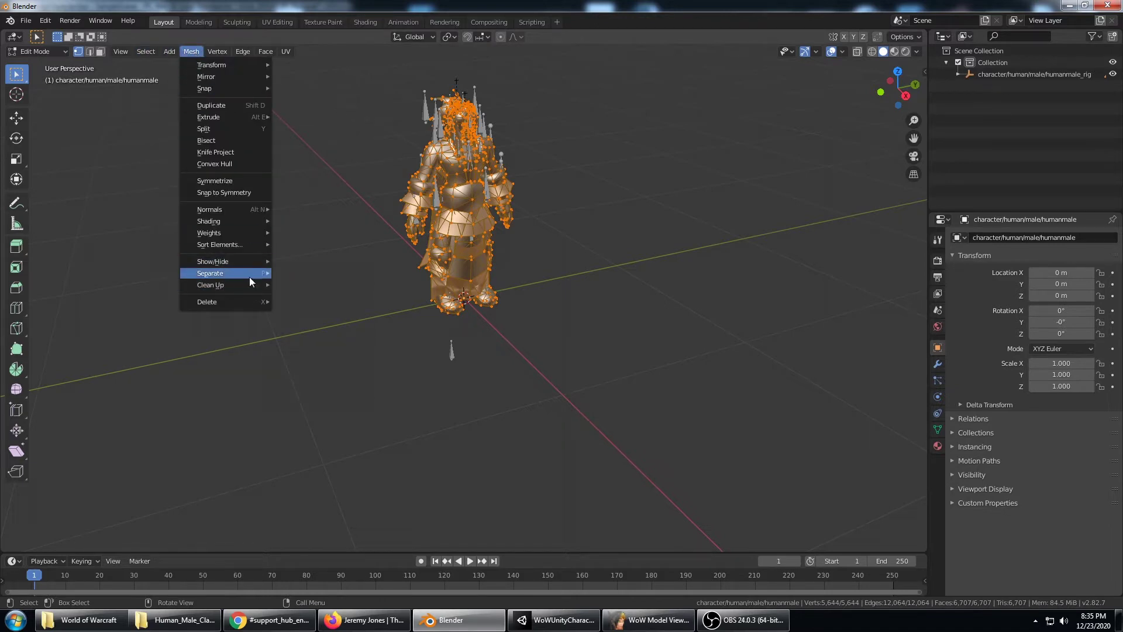
mouse_move(252, 272)
left_click(339, 289)
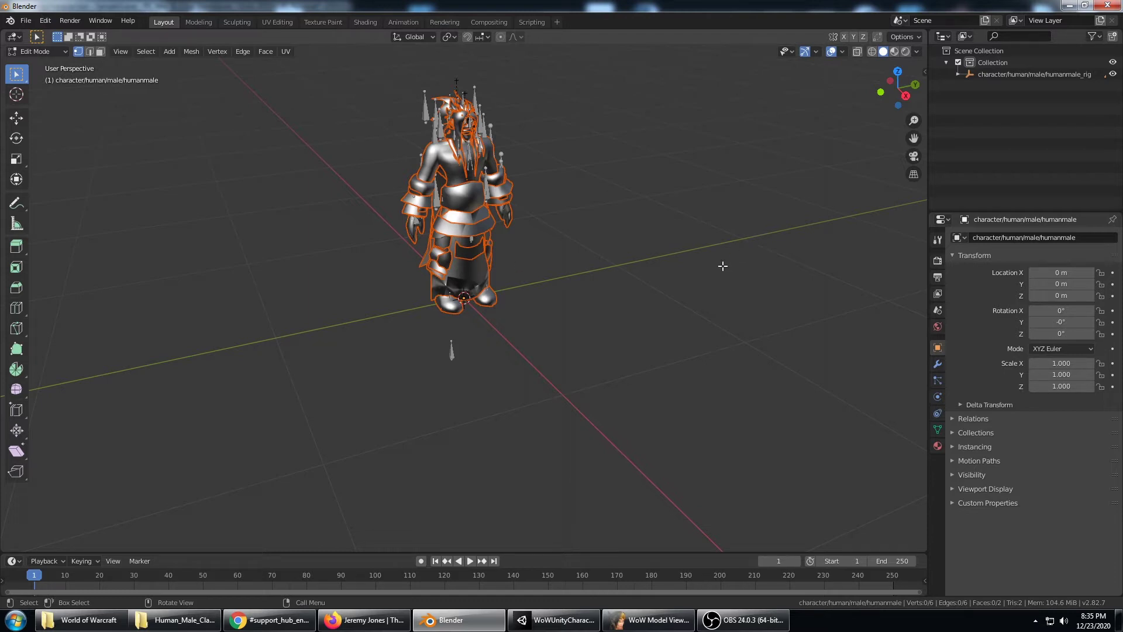
Step: Start an FBX export, review the armature options and turn off Bake Animation
left_click(26, 20)
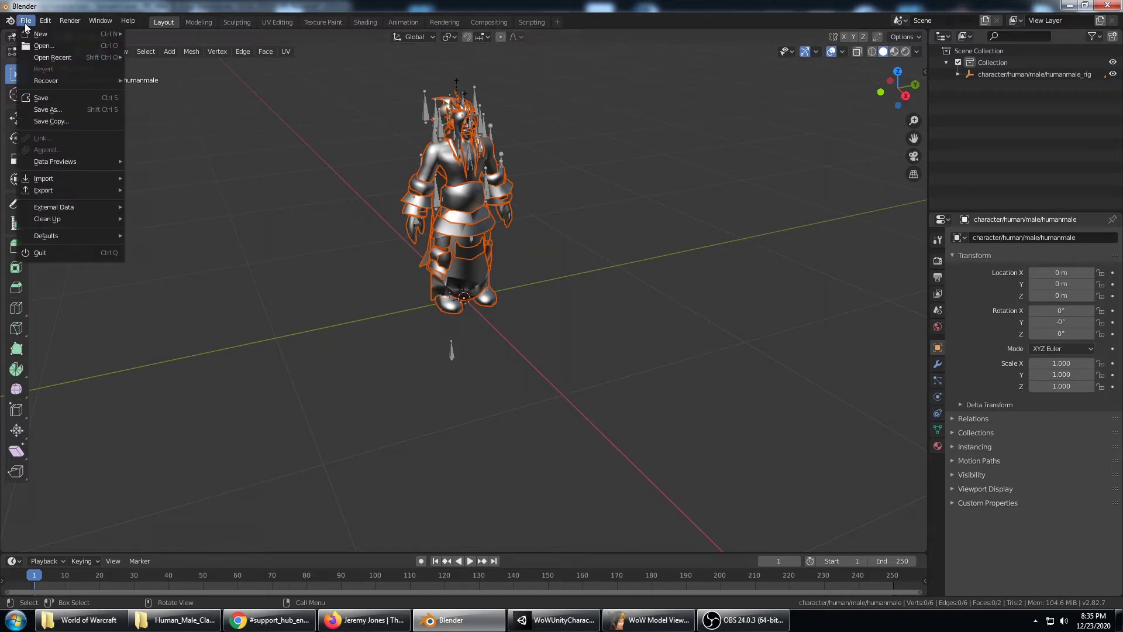
mouse_move(83, 187)
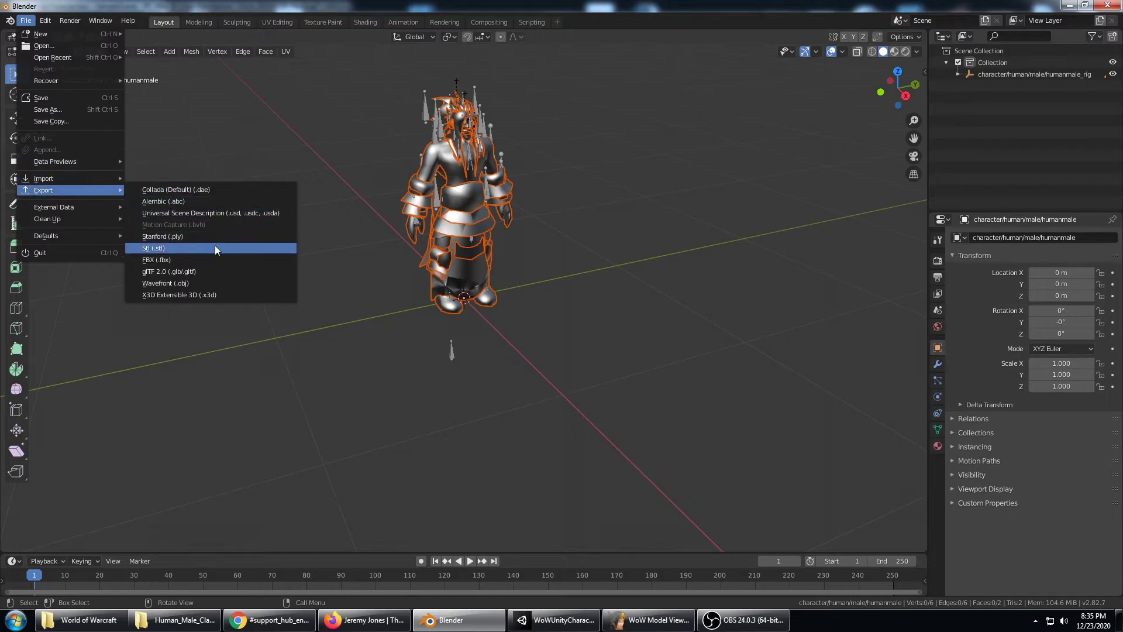
left_click(205, 259)
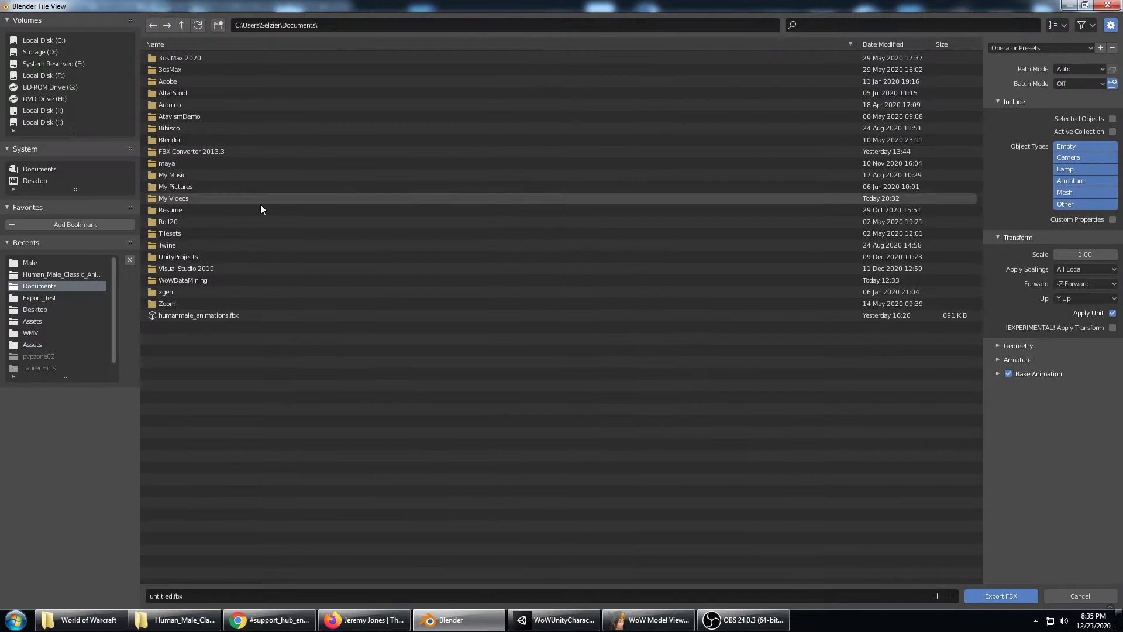
left_click(997, 373)
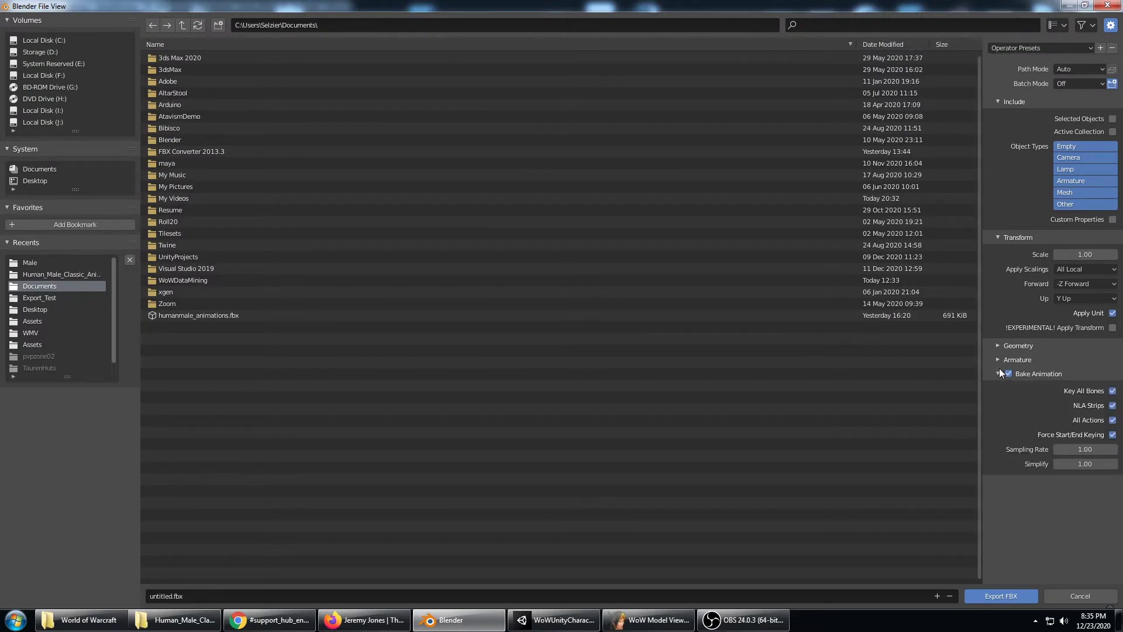
left_click(998, 359)
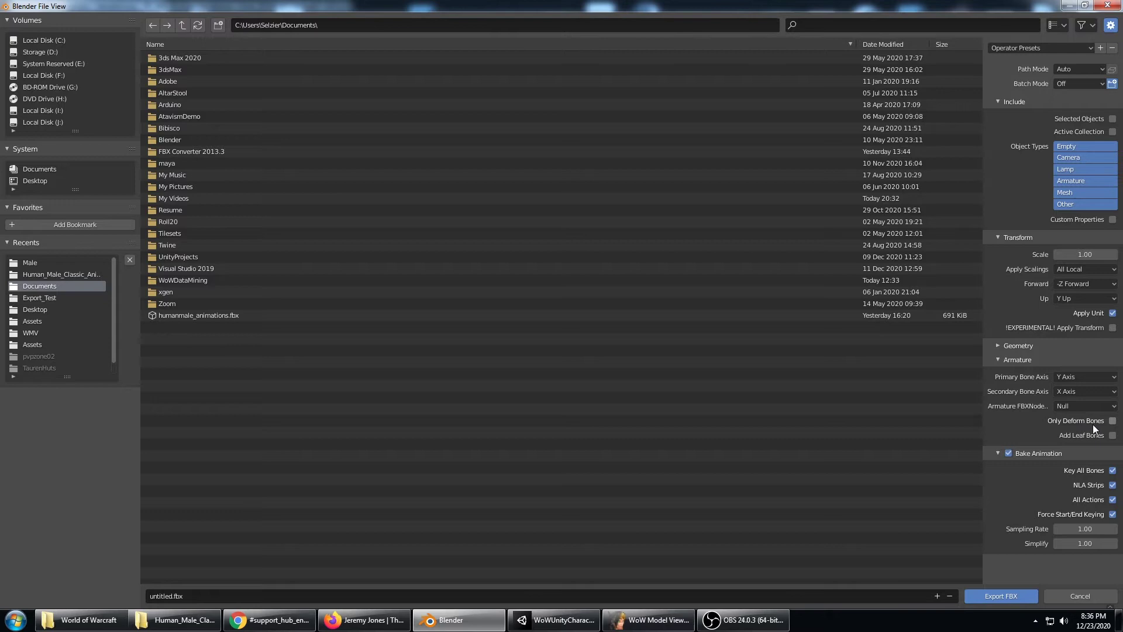
left_click(1009, 454)
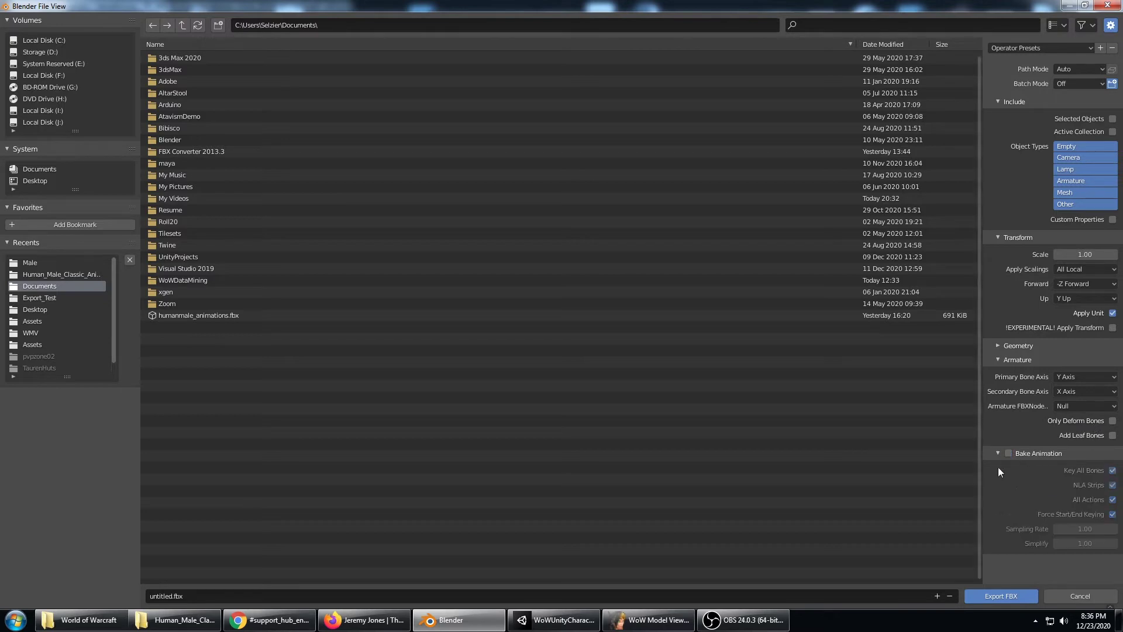
left_click(997, 453)
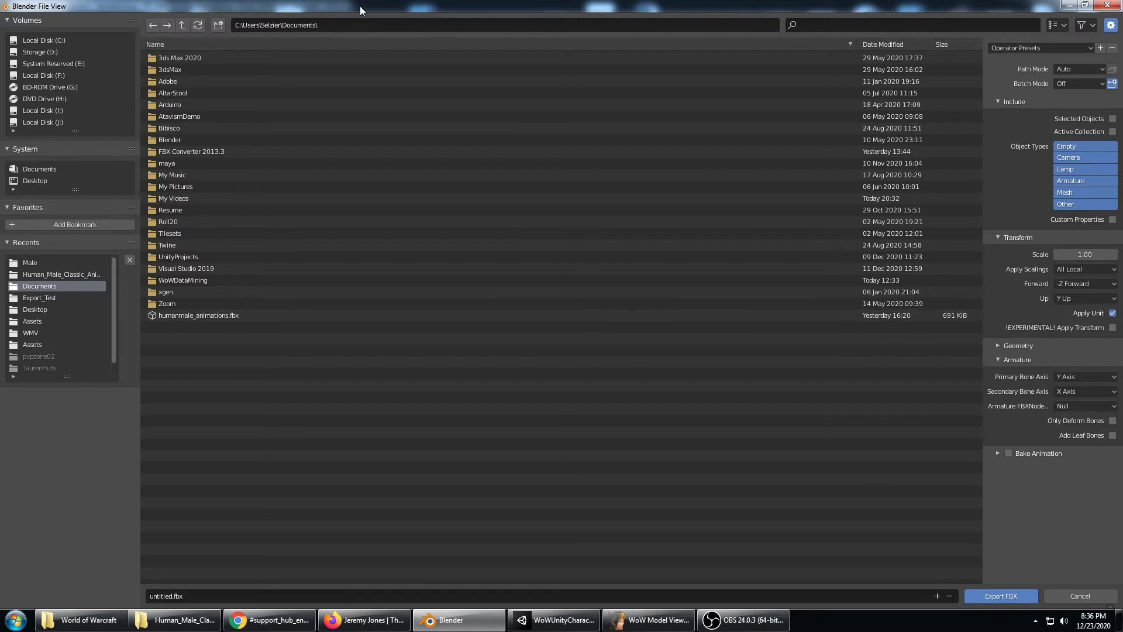
Step: Export the model as Human_Male_Classic_Submeshes.fbx to I:\WoWUnityCharacterGen\Assets\Resources\Human\Male
left_click(353, 25)
type("I:\\WoWUnityCharacterGen\\Assets\\Resources\\Human\\Male")
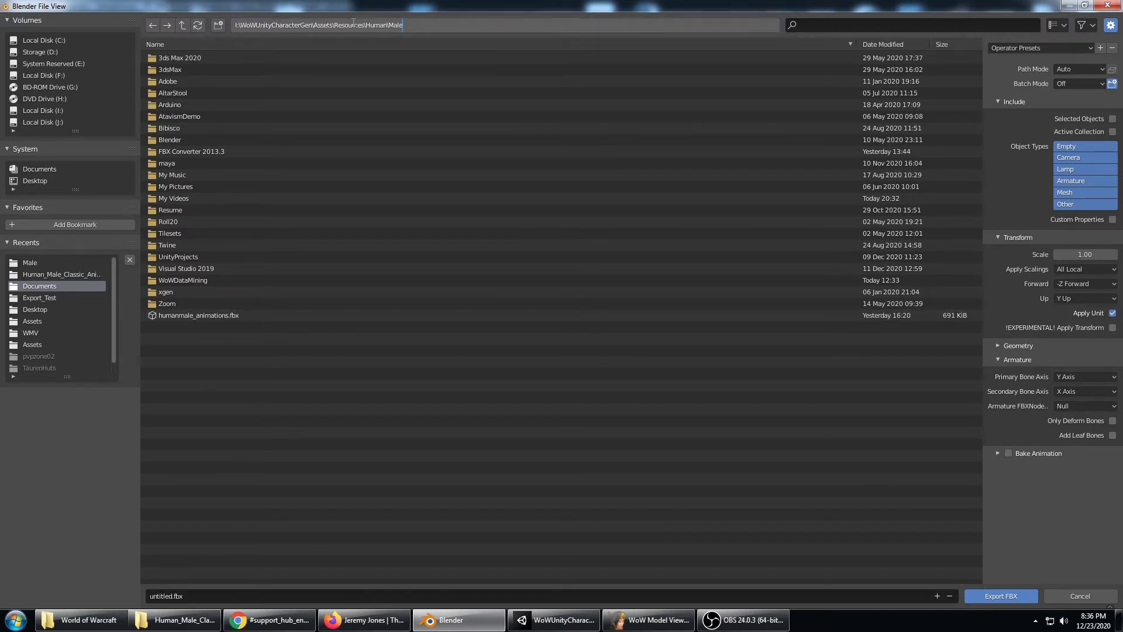
key("Return")
left_click(214, 141)
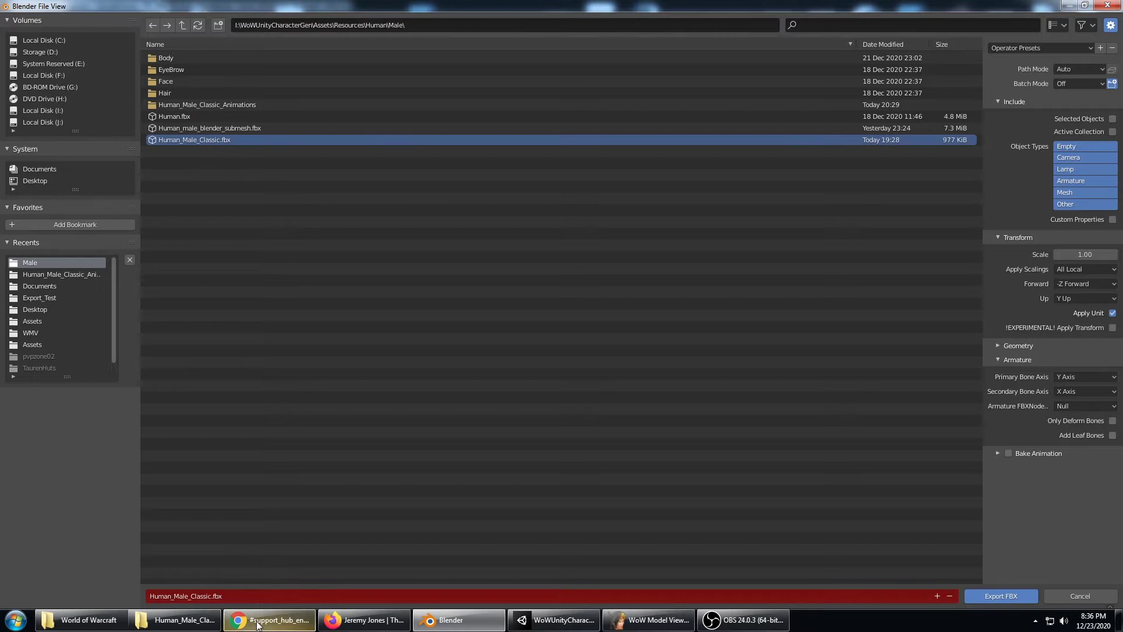
left_click(220, 595)
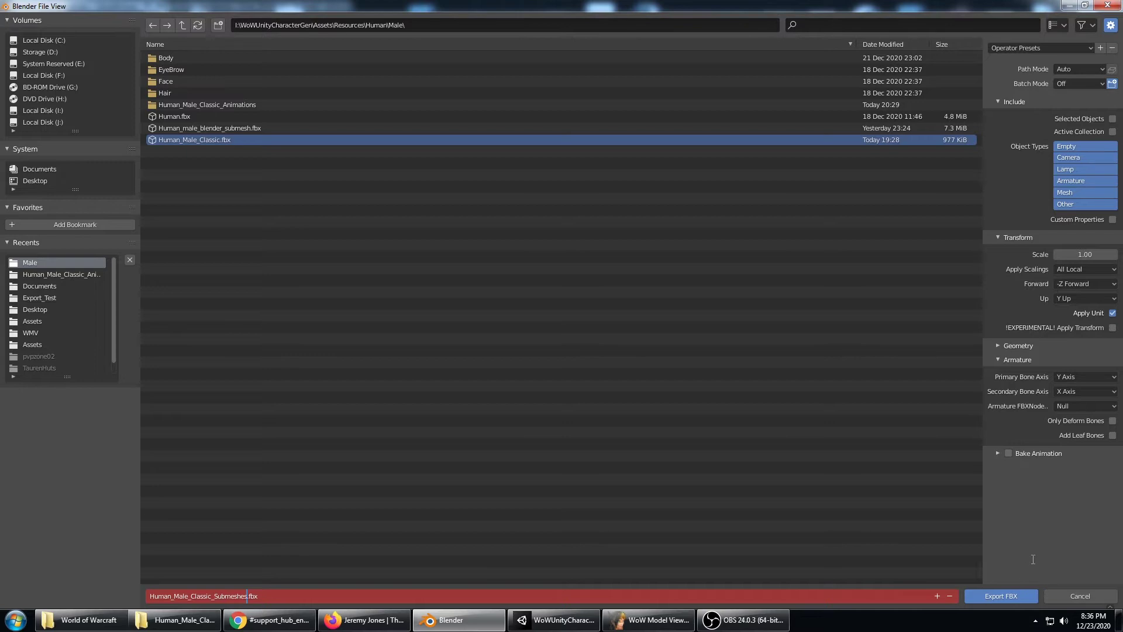
key("Return")
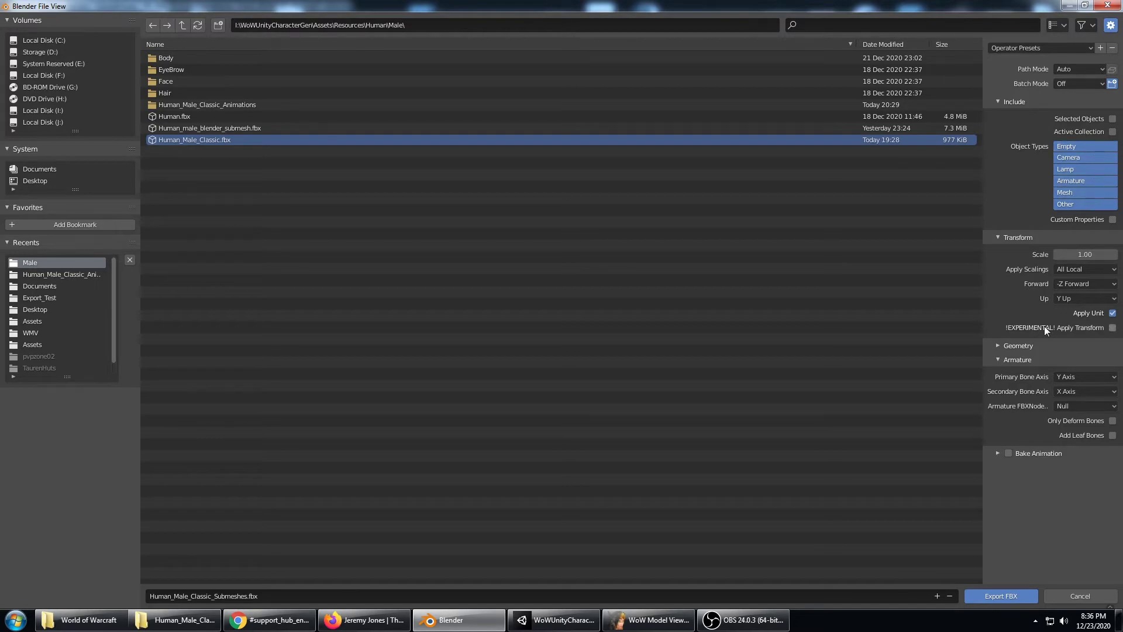
left_click(1010, 597)
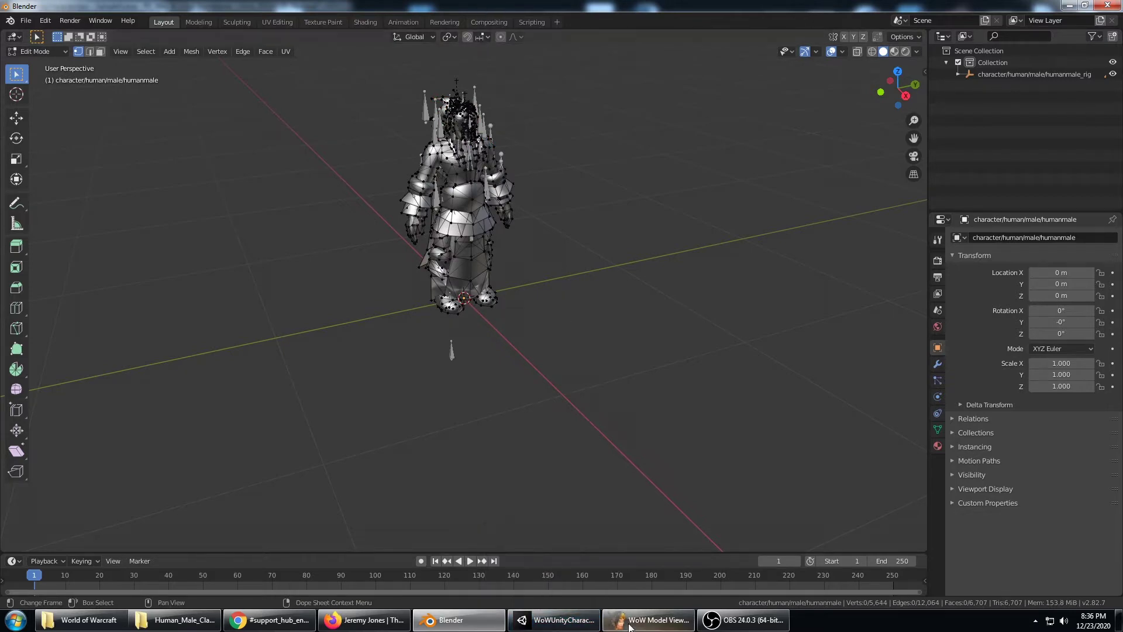
Step: Switch to Unity, change the Scale Factor of Human_Male_Classic_Submeshes in the Male folder and apply the model import settings
left_click(555, 621)
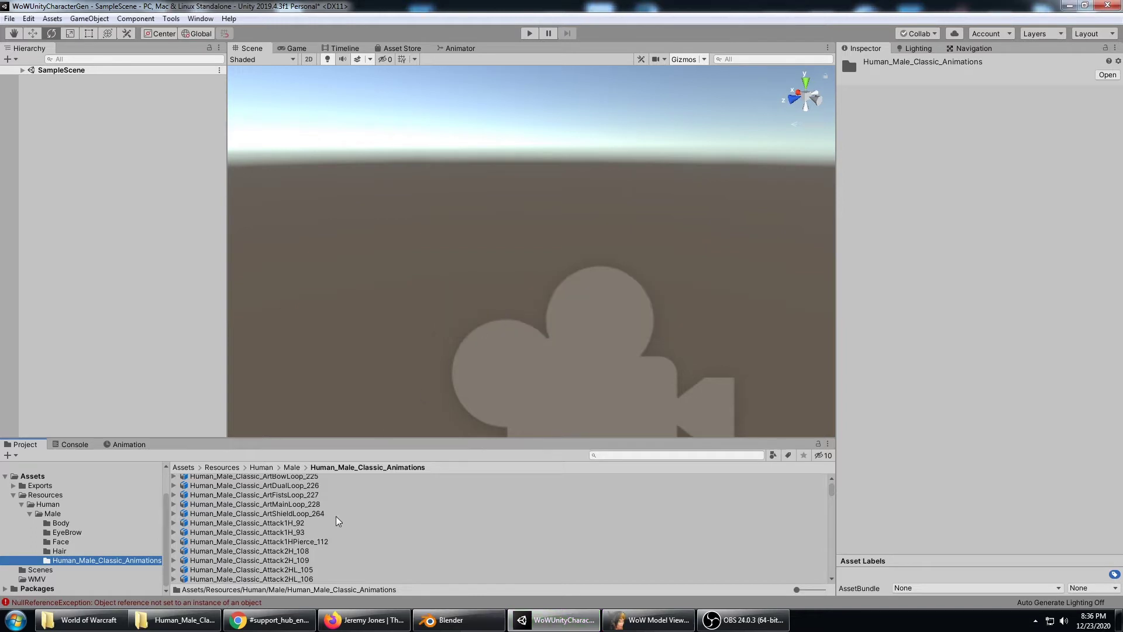
left_click(54, 514)
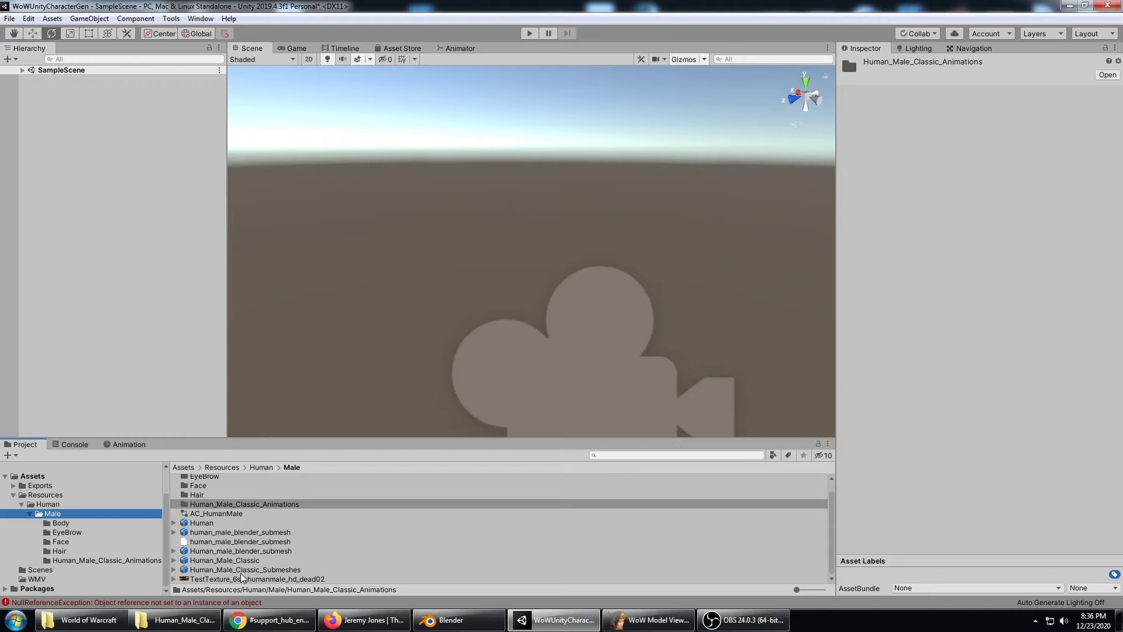
left_click(238, 570)
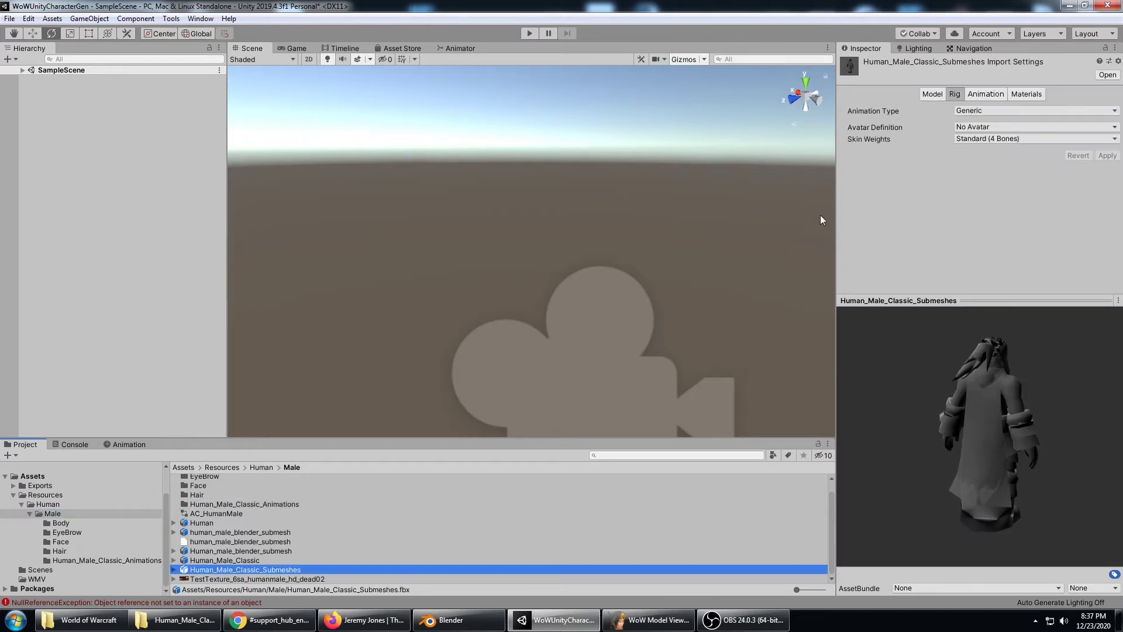
left_click(924, 95)
left_click(985, 120)
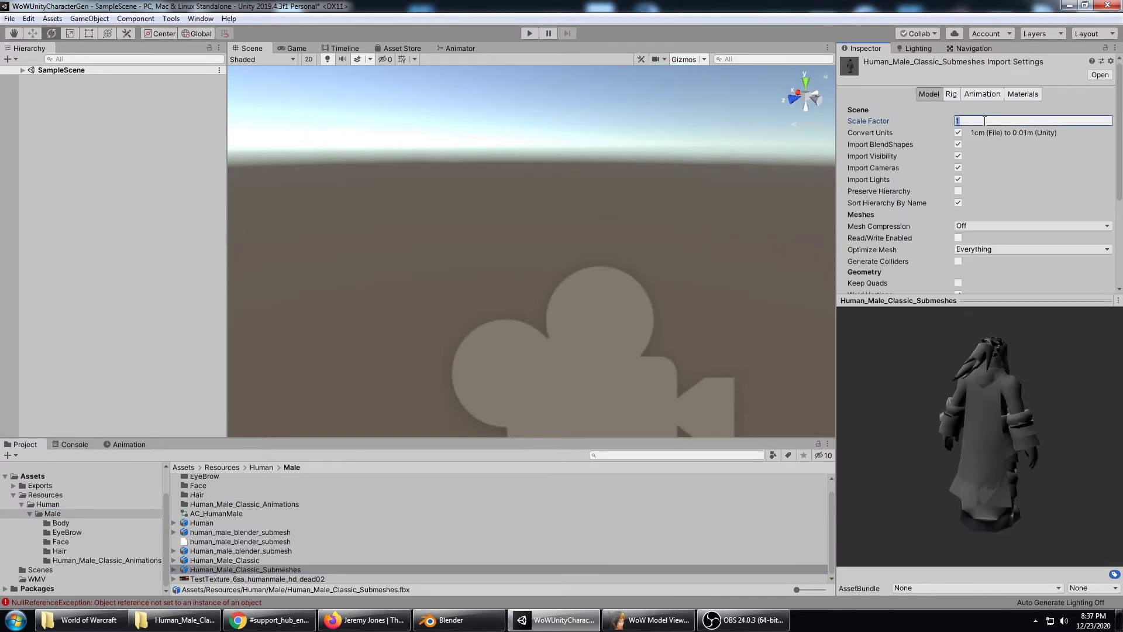
left_click_drag(1120, 167, 1119, 252)
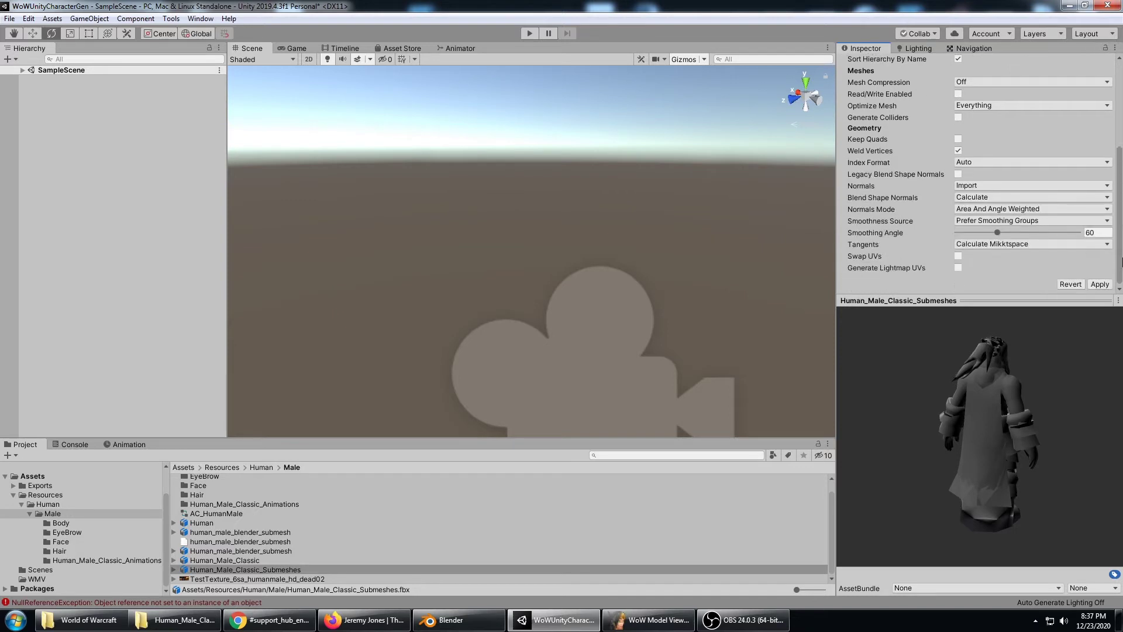
left_click(1104, 287)
left_click(1099, 285)
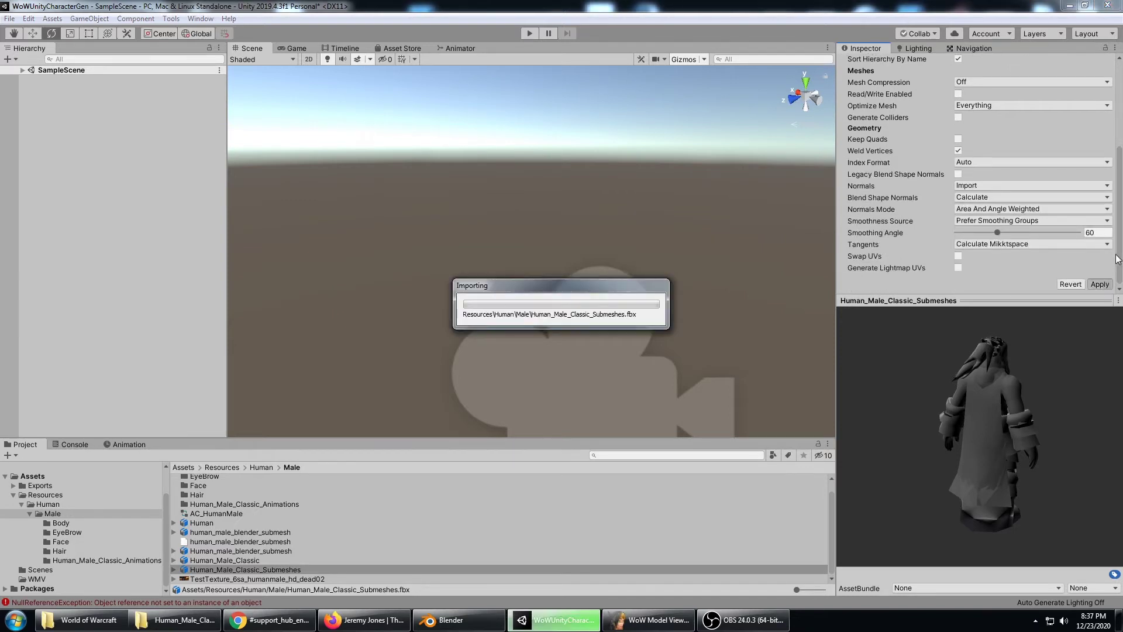
Step: Set the rig's Animation Type to Humanoid with the avatar created from this model, and apply the changes
scroll(995, 176, "up", 5)
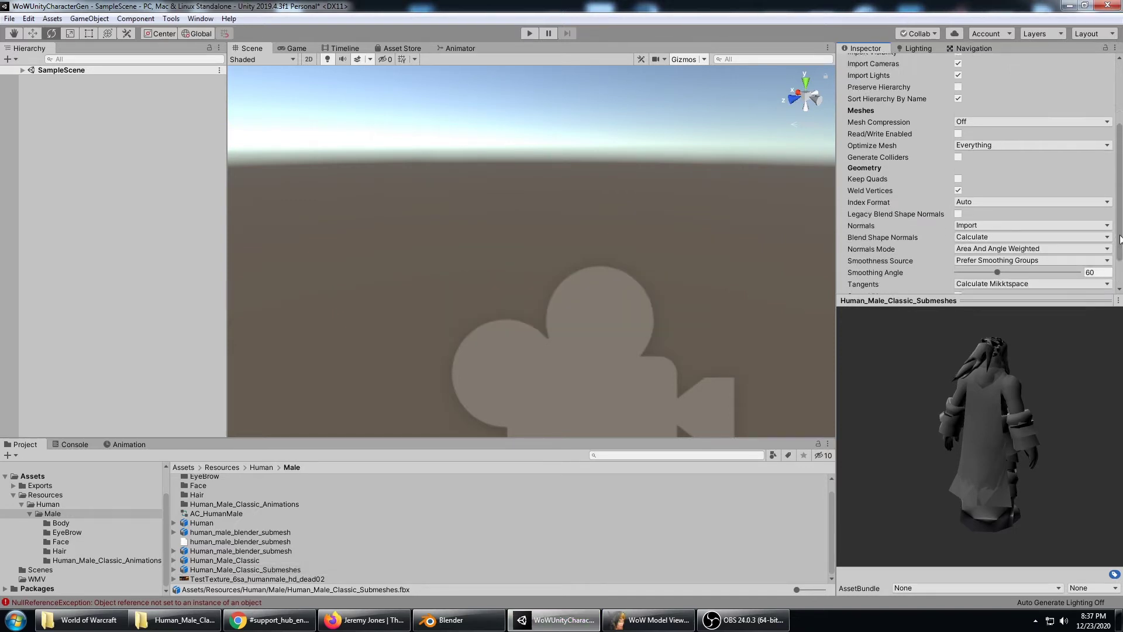
left_click(955, 95)
left_click(1016, 113)
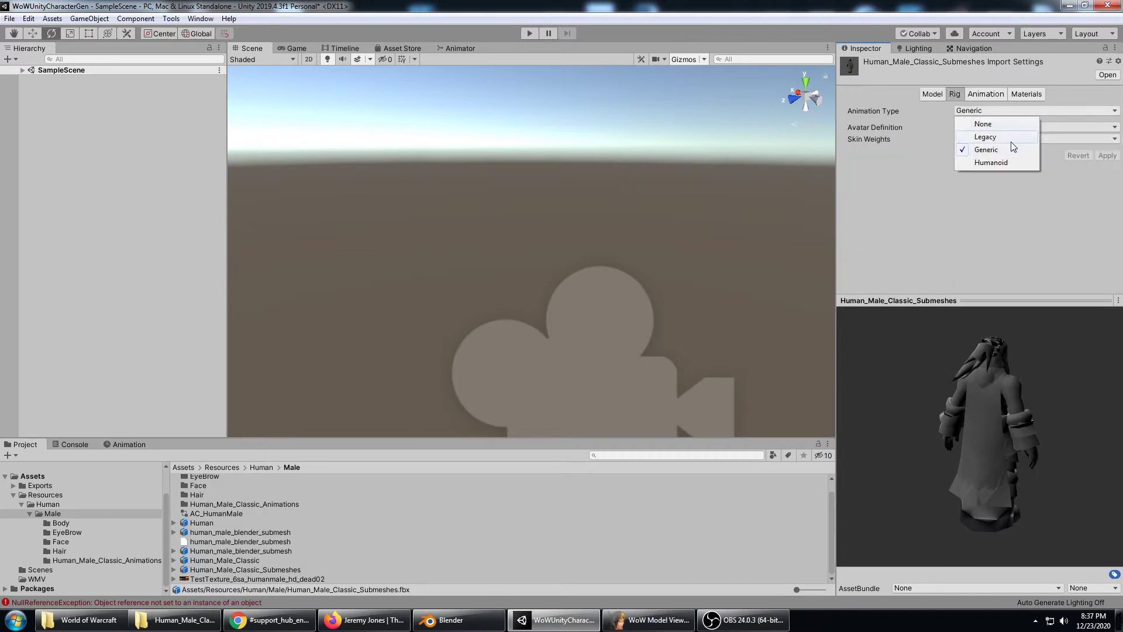
left_click(1010, 162)
left_click(1034, 128)
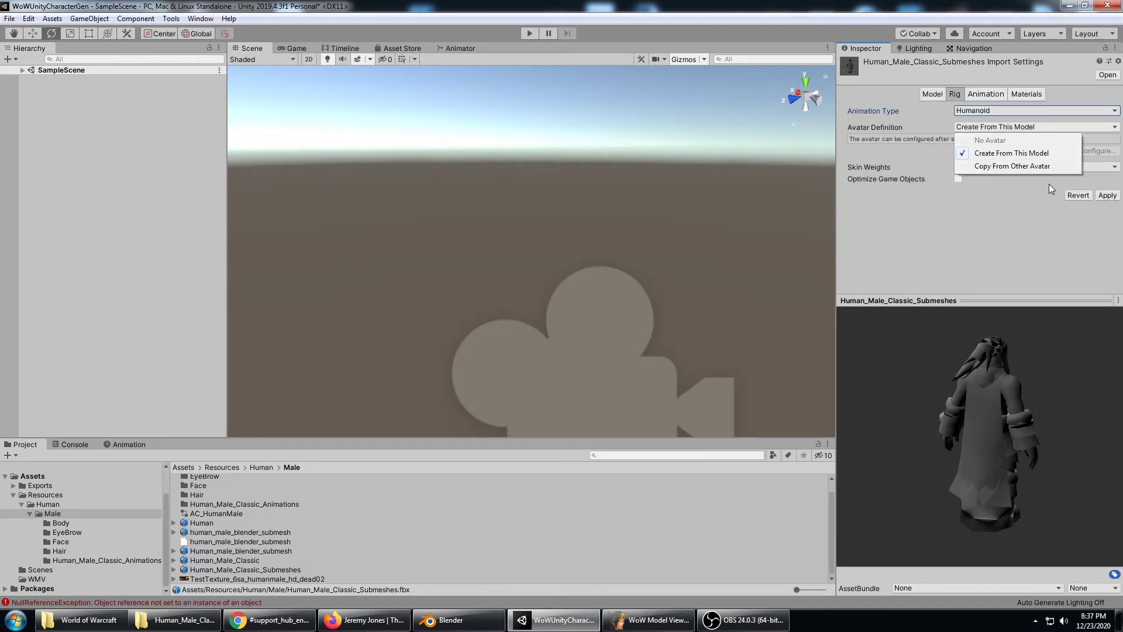
left_click(1052, 150)
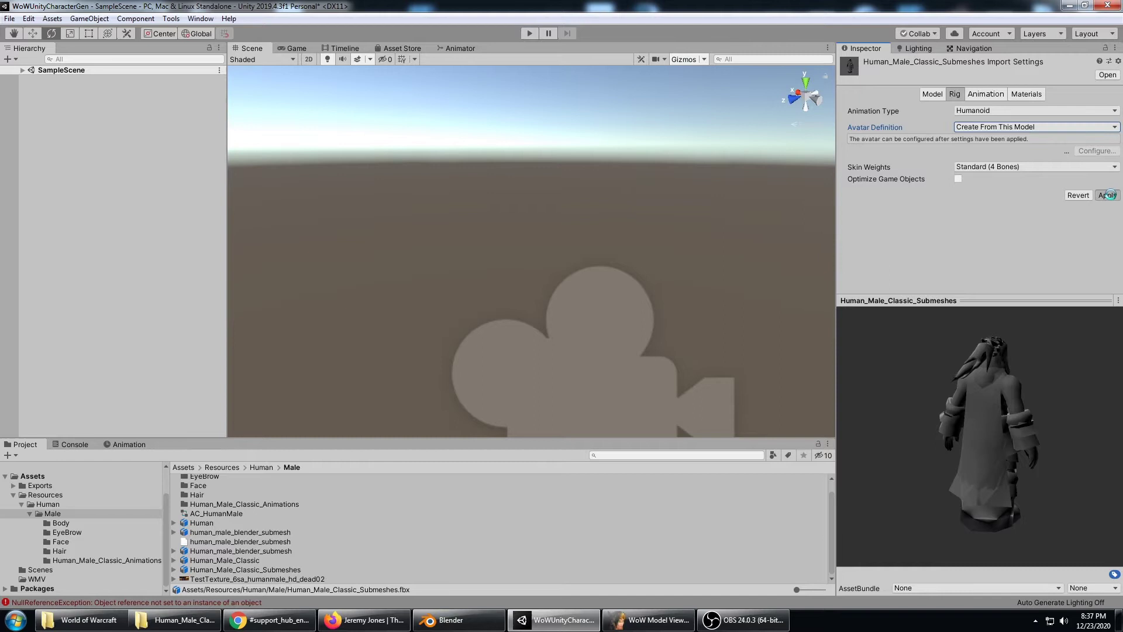
left_click(1107, 195)
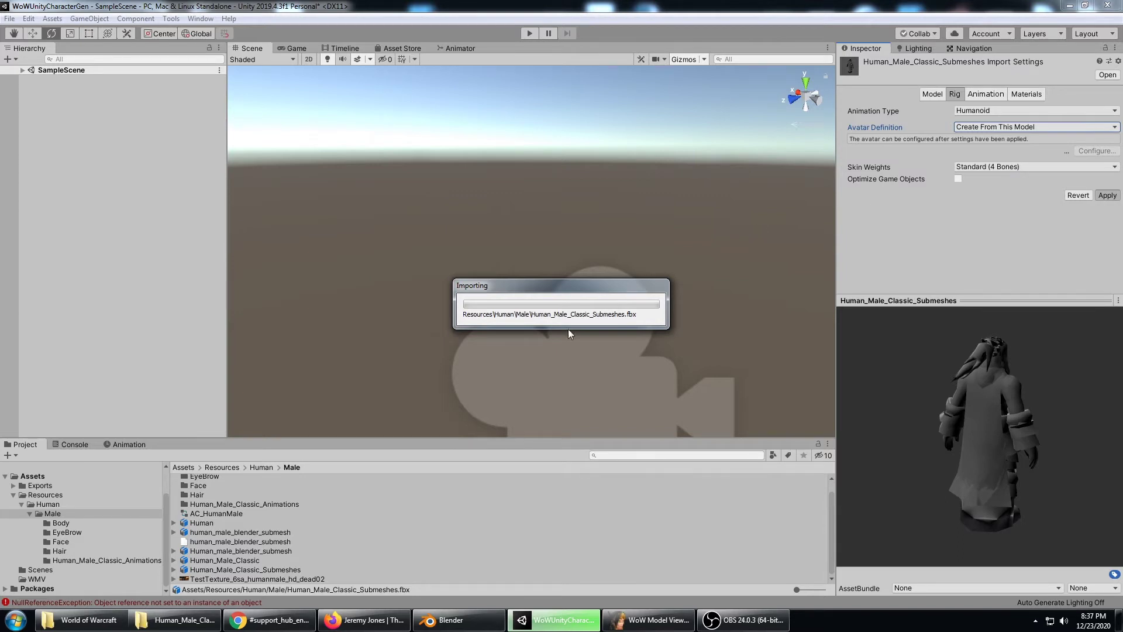
Step: Open the avatar configuration of Human_Male_Classic_Submeshes and review its body bone mapping and mapping options
left_click(1076, 139)
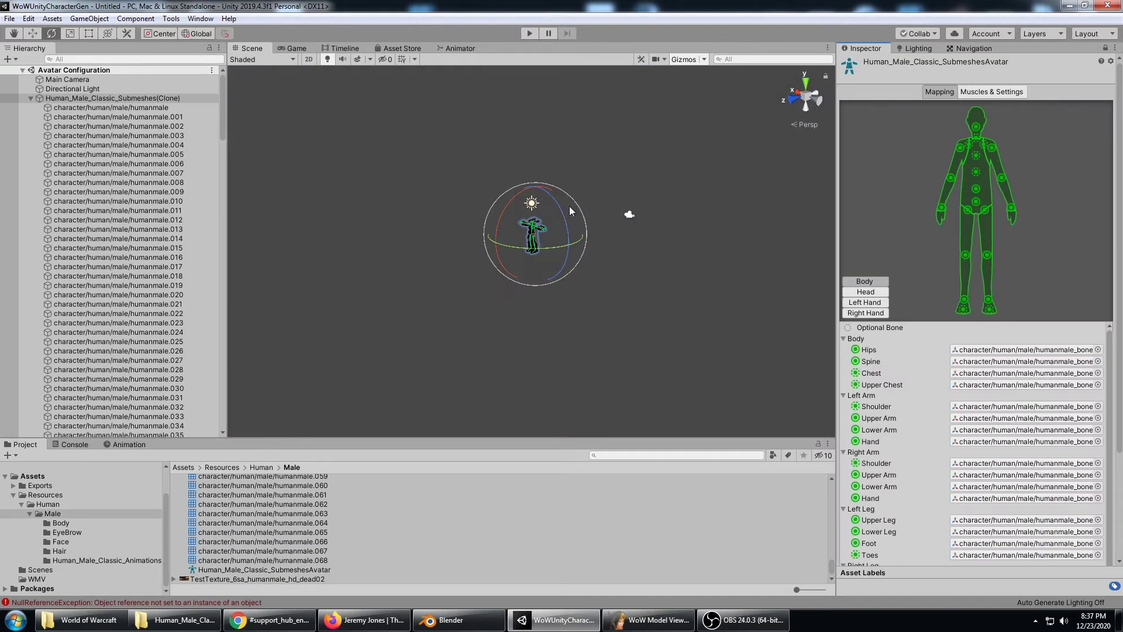
scroll(562, 203, "up", 8)
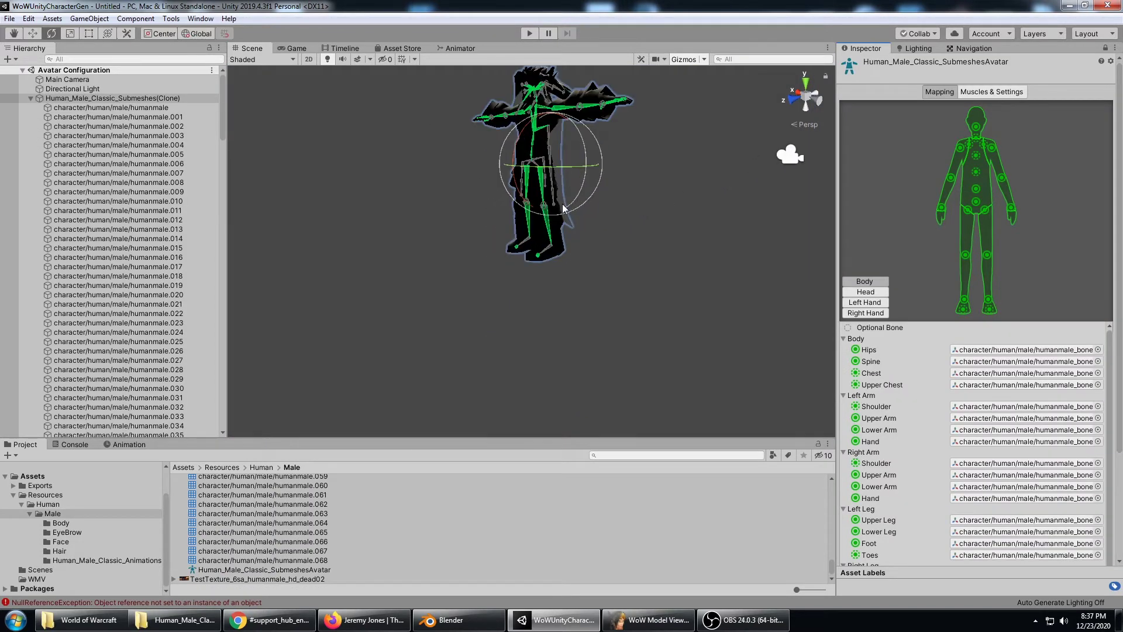
middle_click_drag(591, 325, 677, 381)
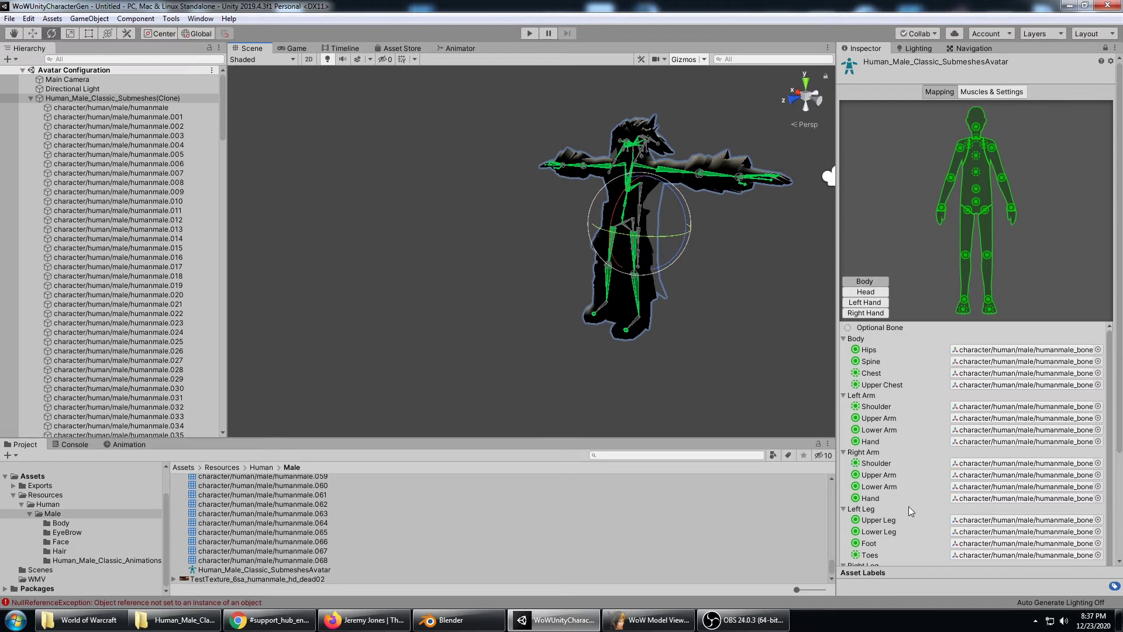
left_click_drag(1120, 422, 1121, 522)
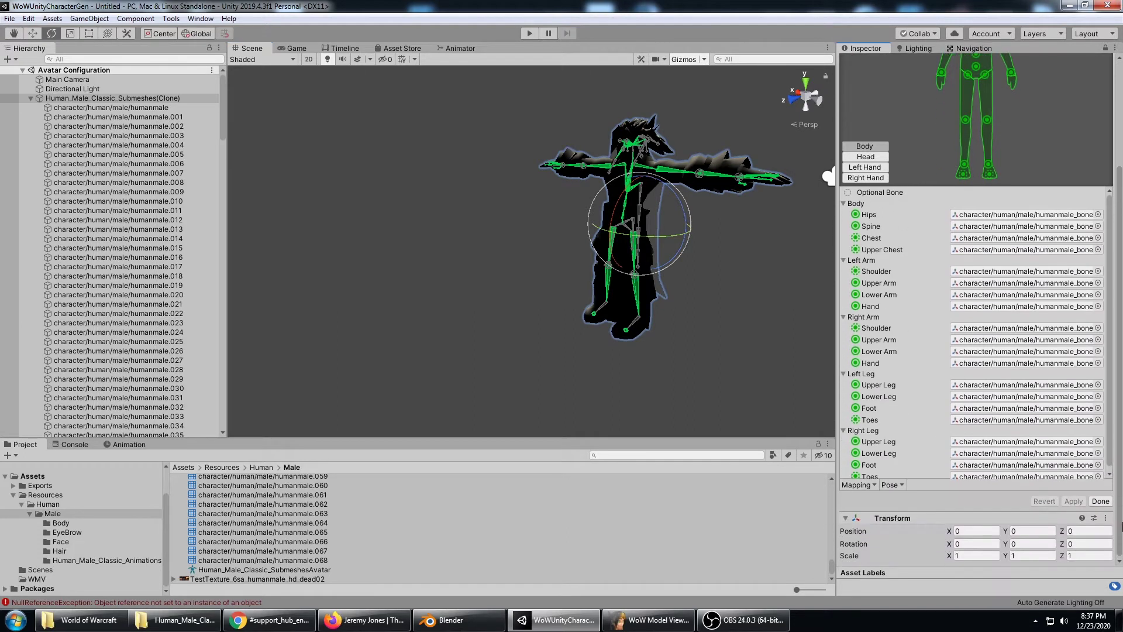
left_click(859, 485)
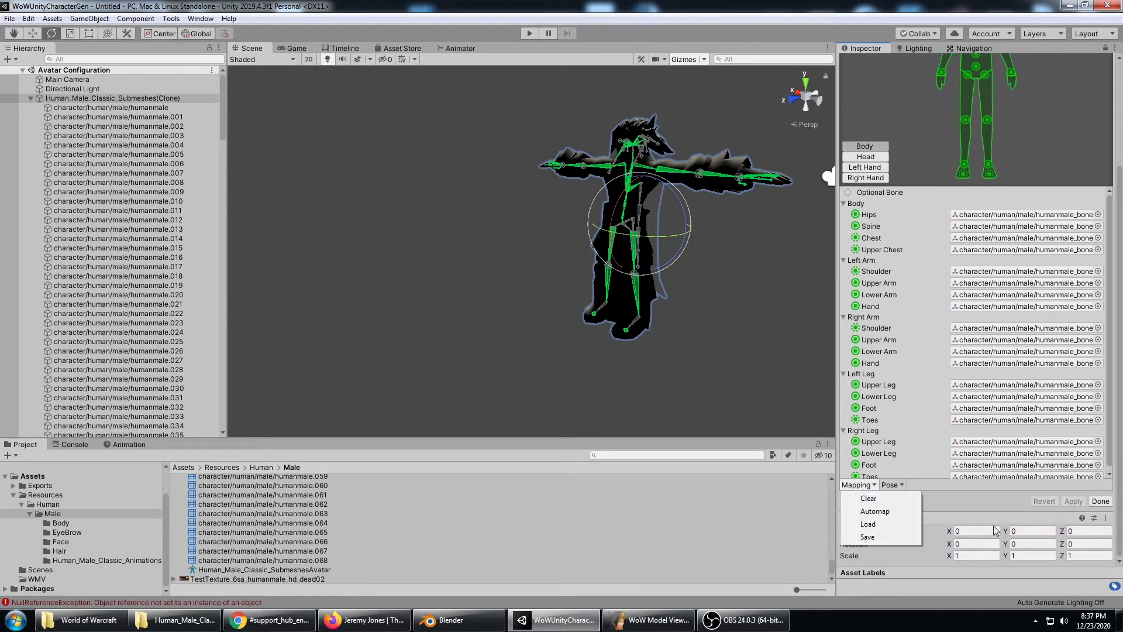
left_click(995, 529)
scroll(1108, 318, "up", 3)
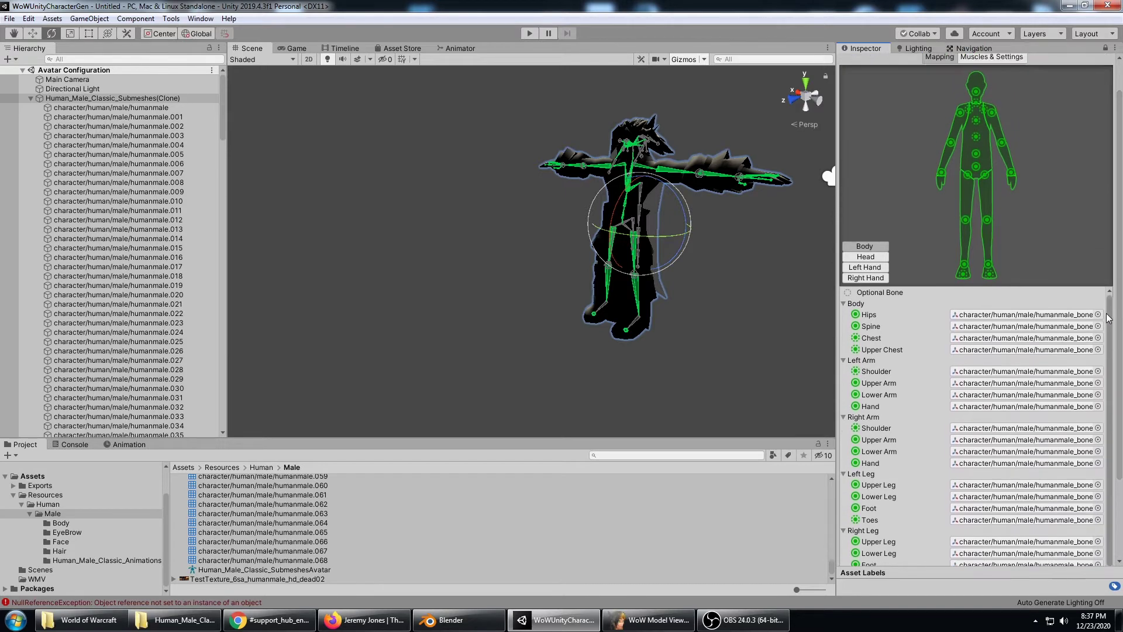
scroll(1107, 318, "up", 1)
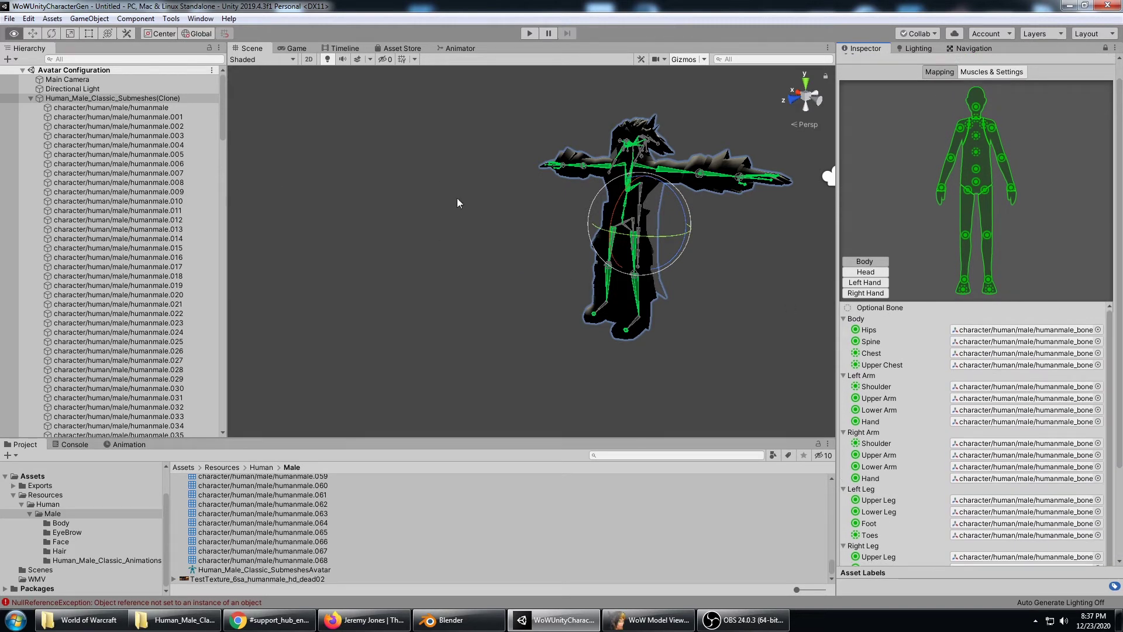
Step: Examine the character's skeleton and limb bones from several angles
left_click_drag(459, 201, 759, 230, "alt")
scroll(607, 224, "up", 8)
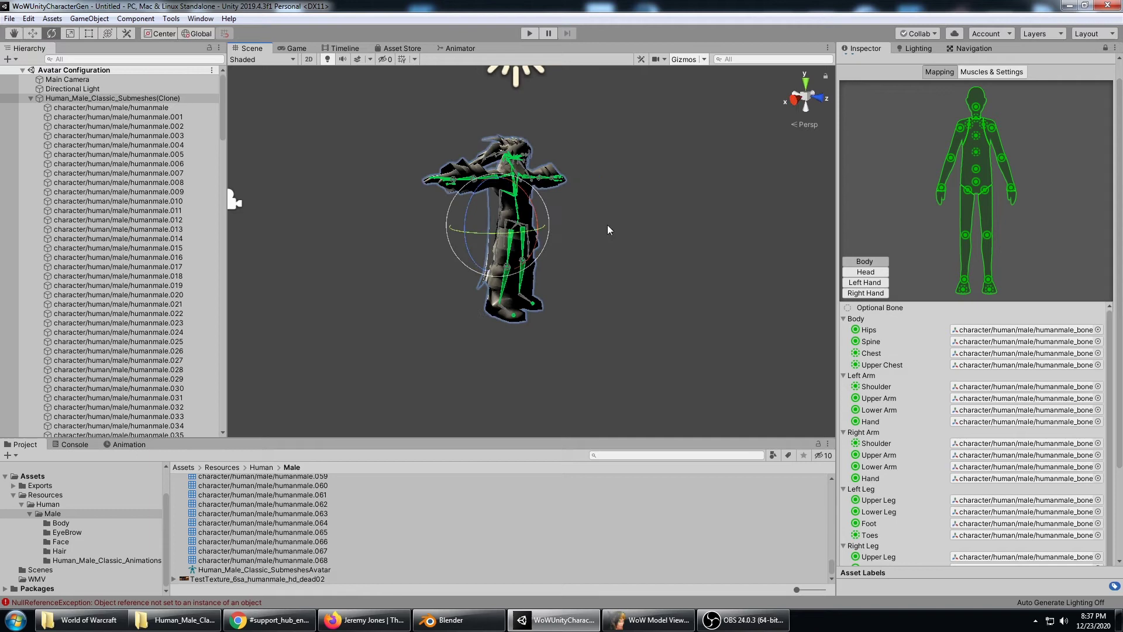
middle_click_drag(619, 251, 631, 273)
left_click_drag(632, 274, 529, 275, "alt")
scroll(640, 283, "down", 6)
middle_click_drag(642, 277, 656, 301)
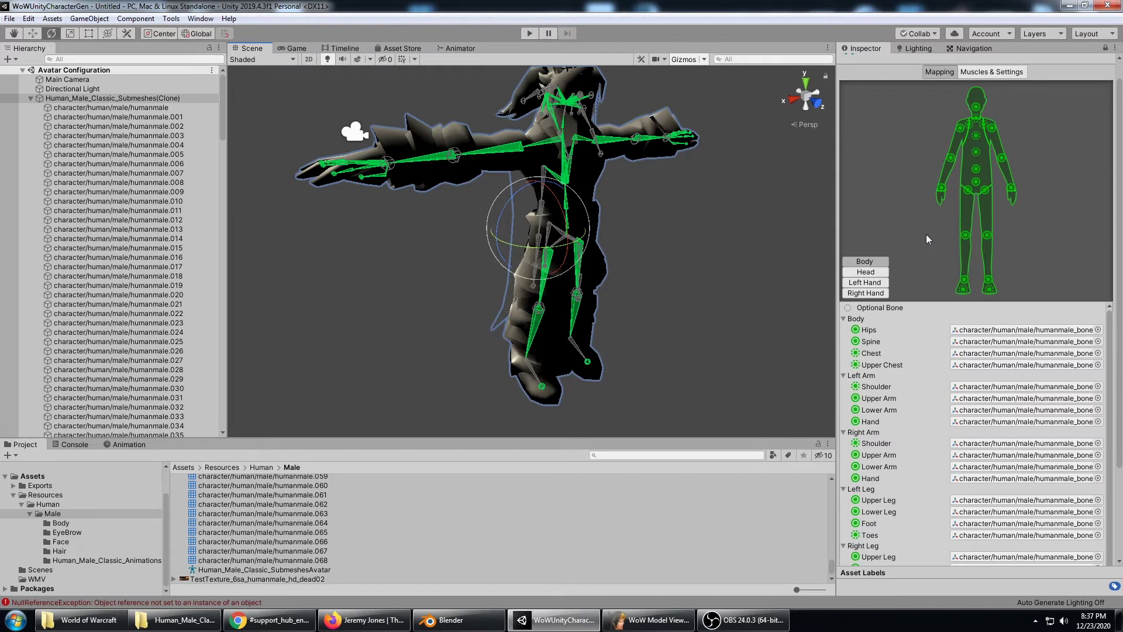
Step: Remap the left leg's Foot to the child of its currently assigned bone, which leads to the toes
middle_click_drag(689, 301, 634, 239)
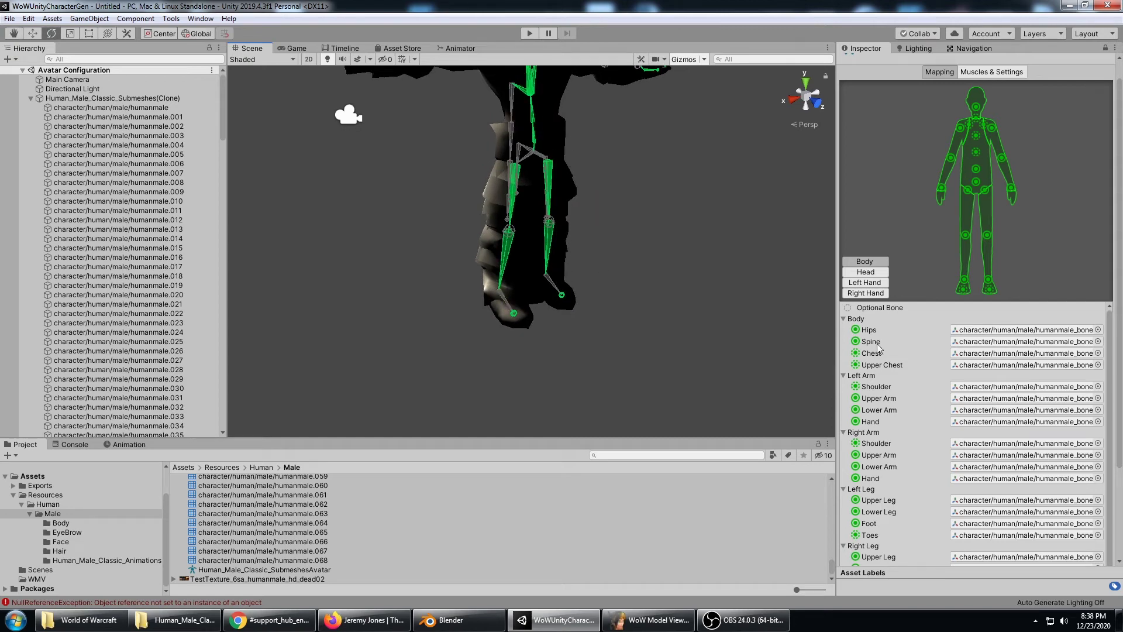
scroll(878, 347, "down", 1)
left_click(868, 519)
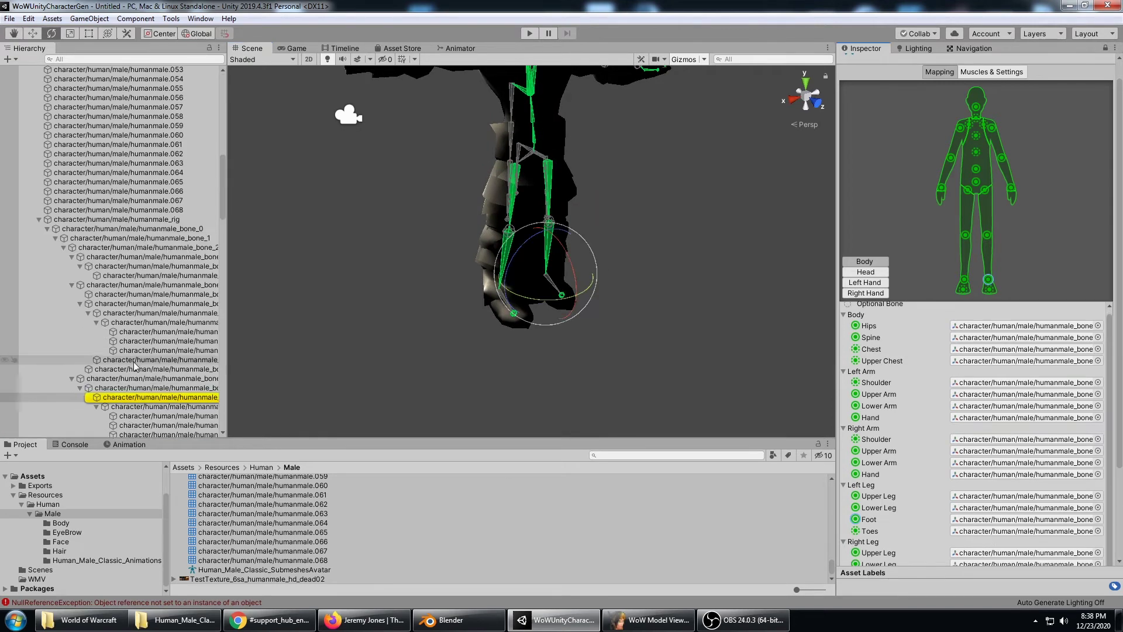
scroll(134, 366, "down", 2)
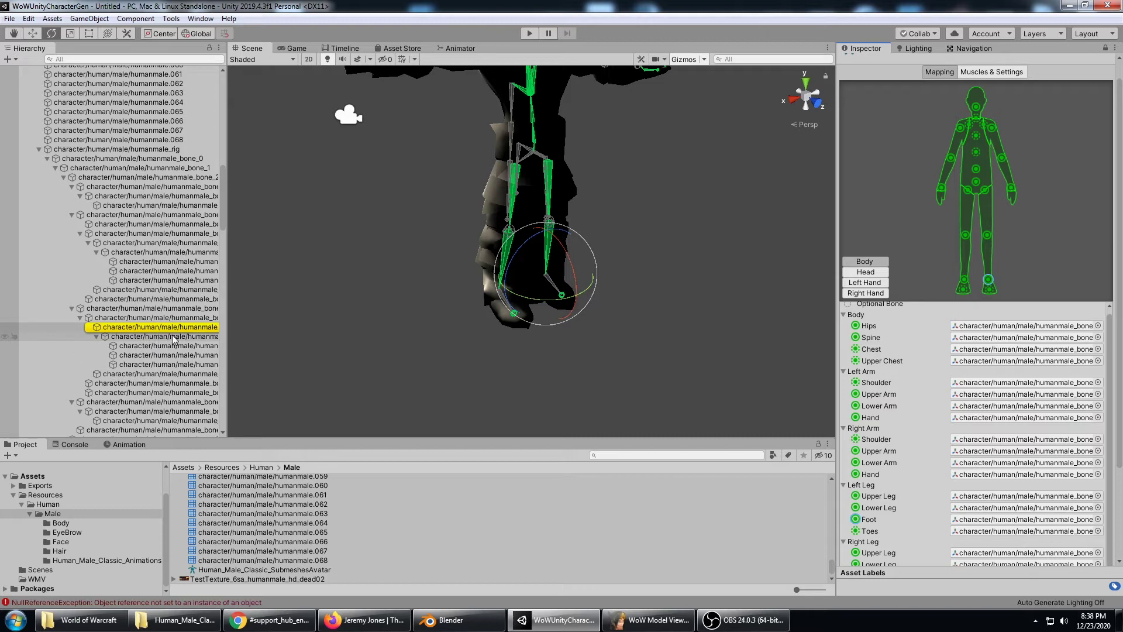
left_click(172, 345)
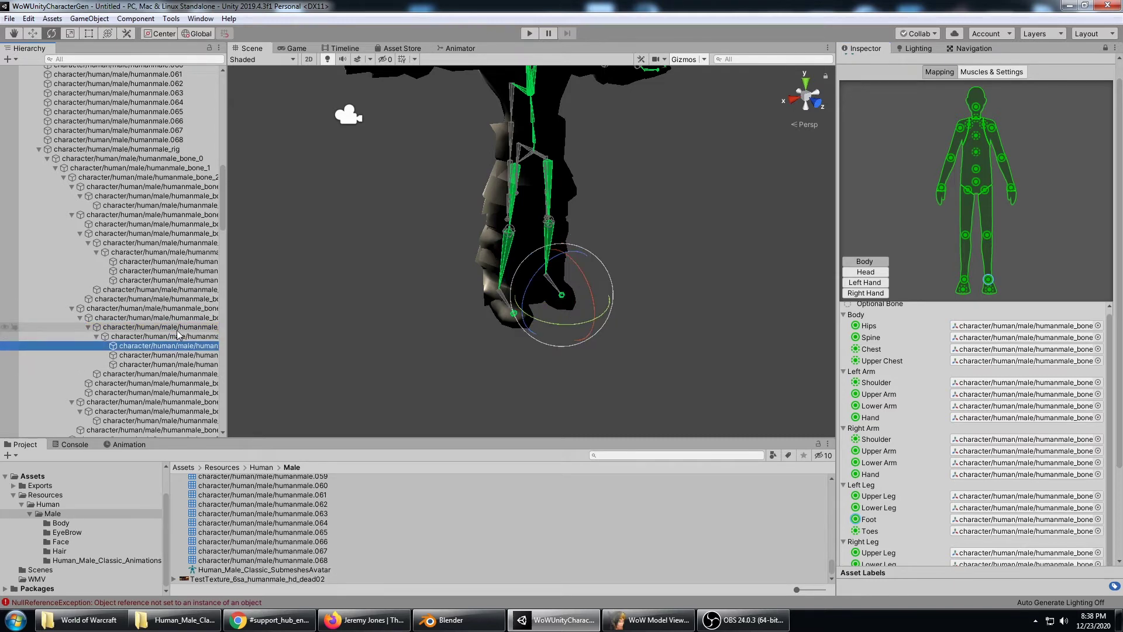
left_click(180, 327)
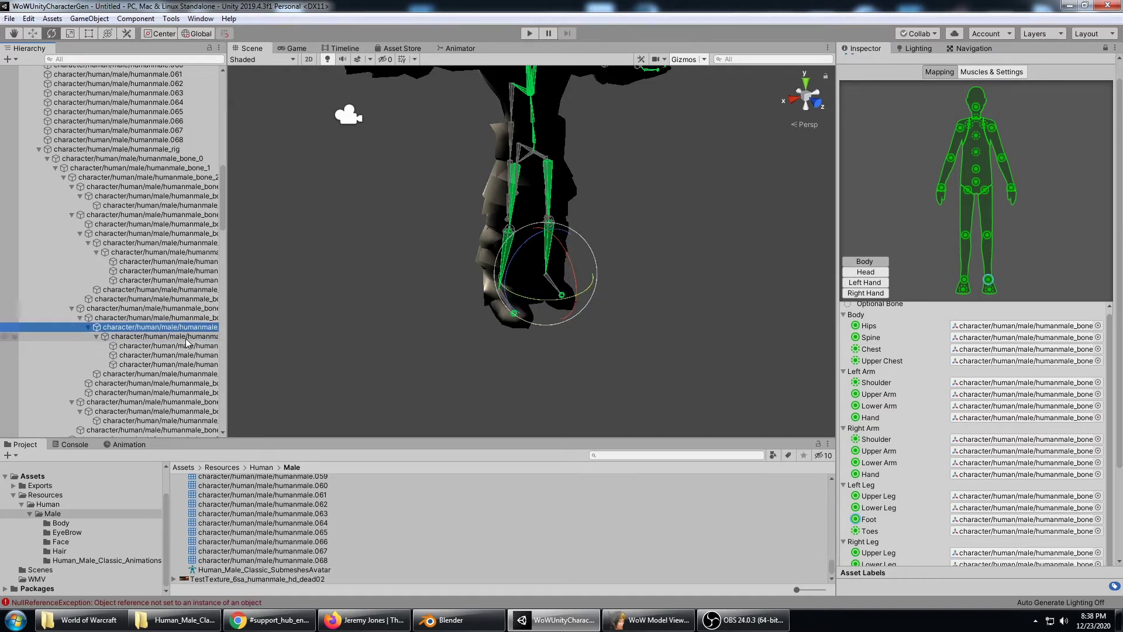
left_click_drag(187, 334, 1023, 523)
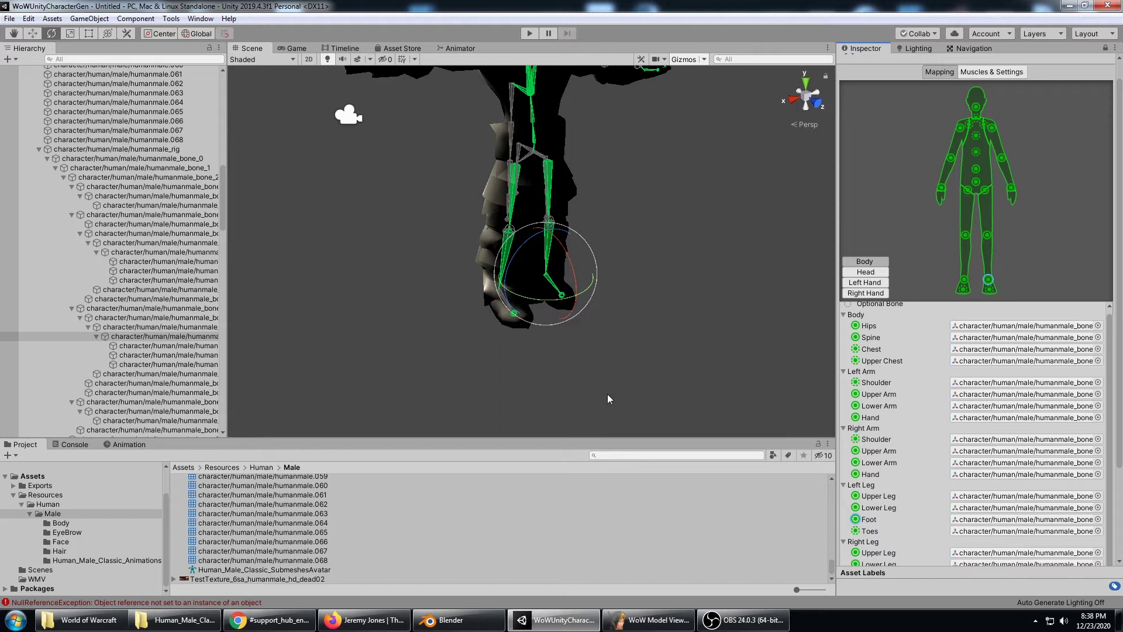
Step: Remap the right leg's Foot to the child of its currently assigned bone
scroll(1116, 463, "down", 3)
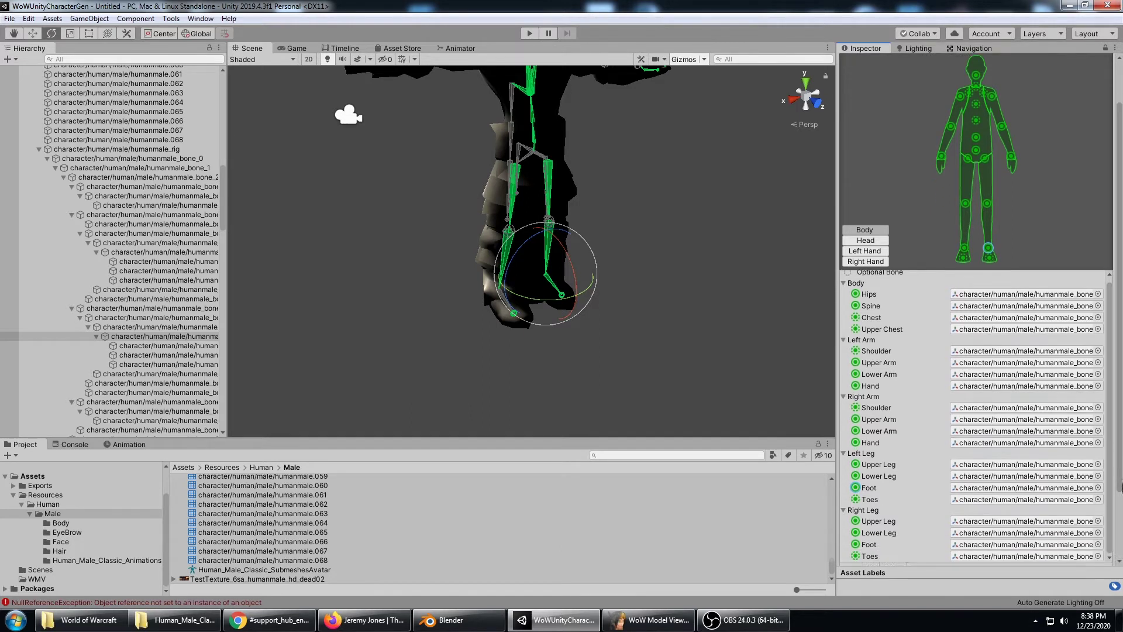
left_click(1029, 519)
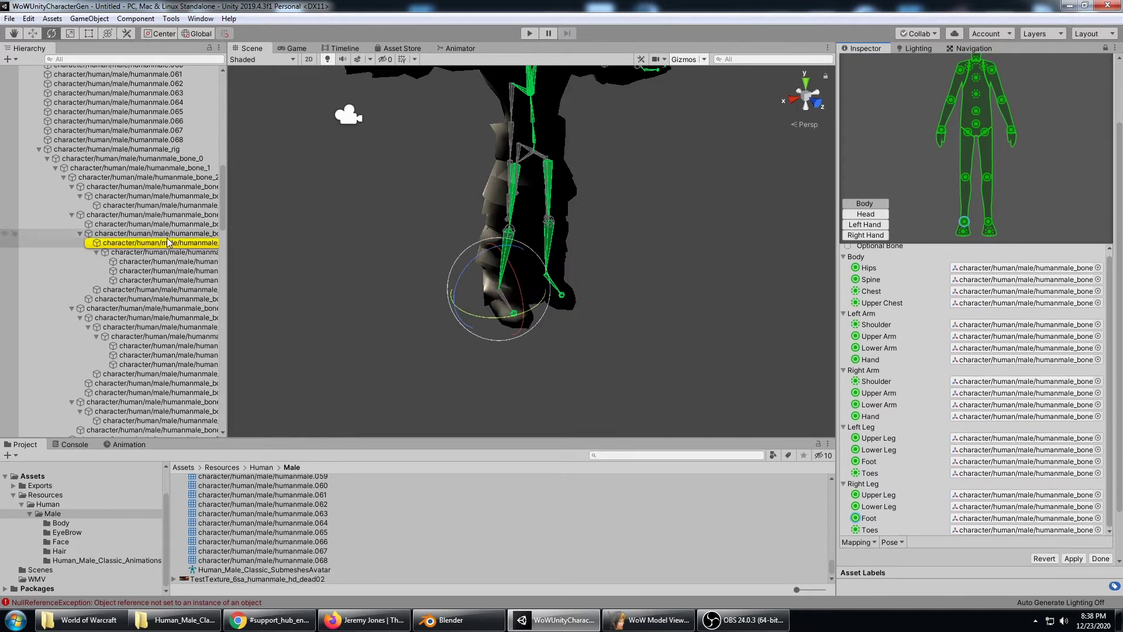
left_click_drag(169, 242, 1011, 518)
Step: Try rotating the right hand's little finger proximal bone, and undo the rotation
left_click(591, 359)
middle_click_drag(600, 252, 626, 359)
left_click_drag(636, 279, 512, 299, "alt")
left_click(504, 290)
left_click(484, 209)
left_click(485, 211)
left_click_drag(491, 231, 530, 433, "alt")
left_click_drag(513, 313, 567, 326)
left_click_drag(726, 171, 573, 162, "alt")
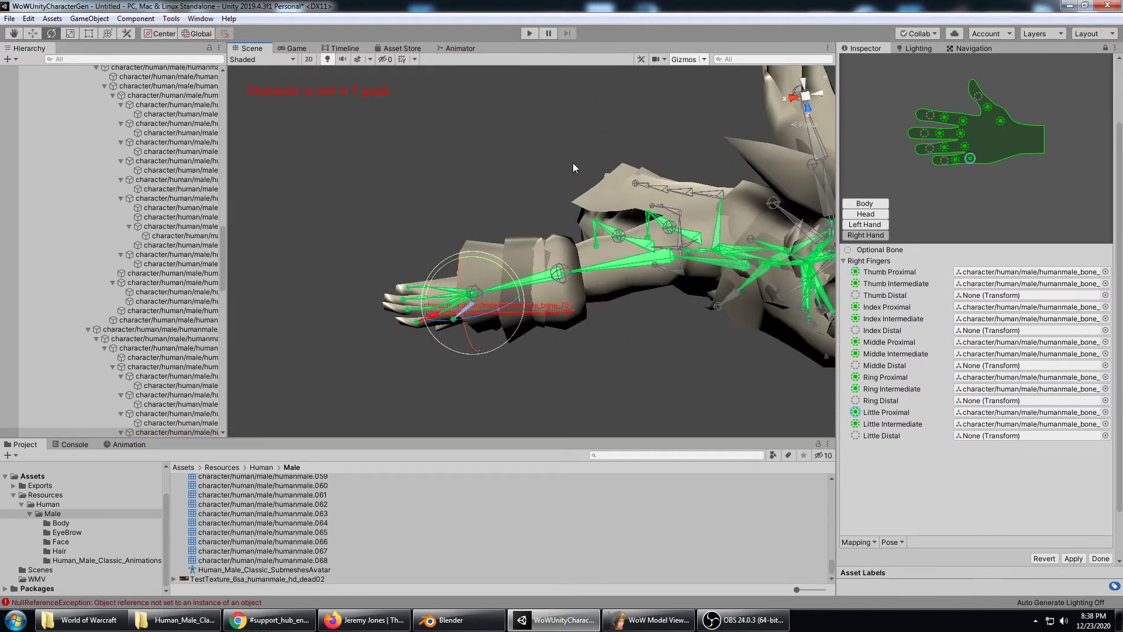
key("ctrl+z")
key("ctrl+z")
Step: Select the right hand's little finger proximal bone and rotate it while viewing the character from above
scroll(565, 187, "down", 10)
middle_click_drag(556, 211, 464, 233)
left_click_drag(464, 233, 391, 269, "alt")
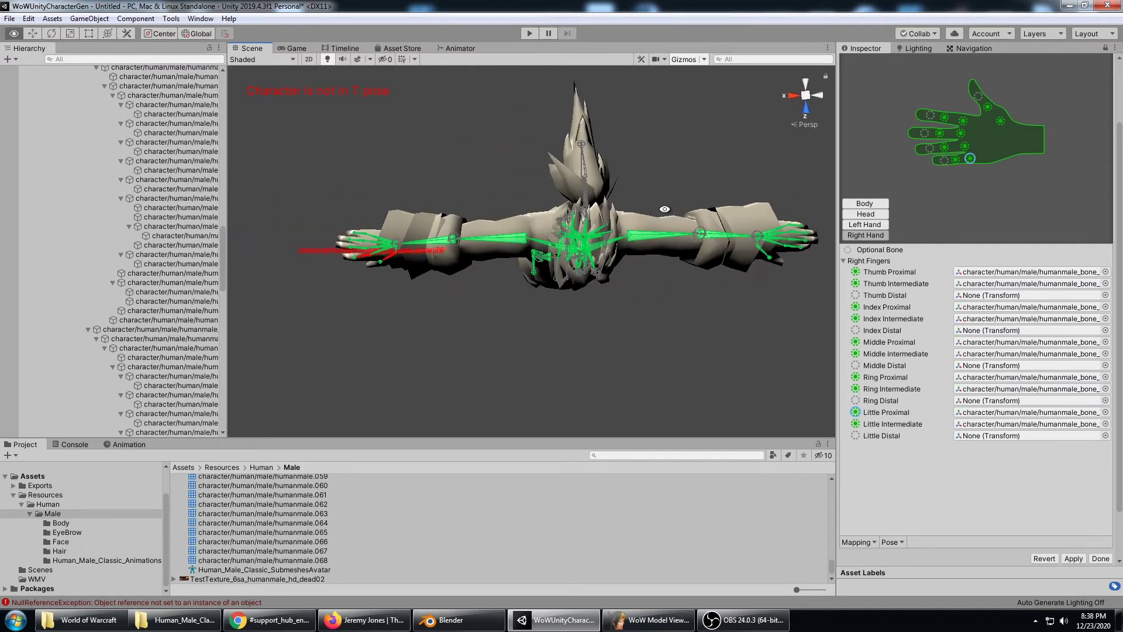
left_click(385, 259)
key("e")
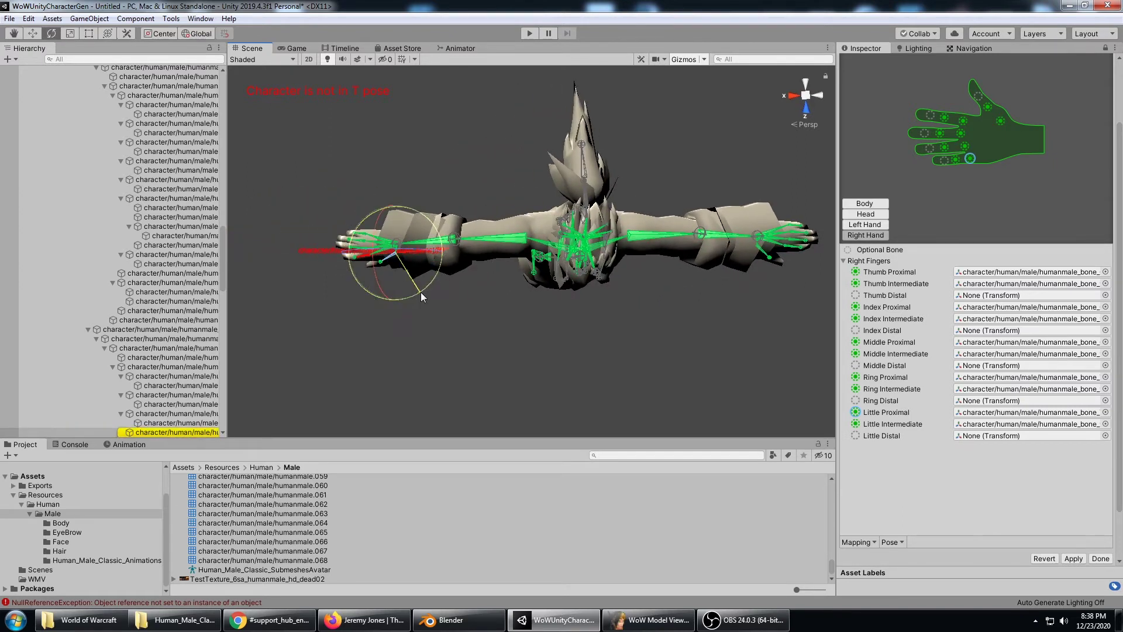
left_click_drag(427, 294, 578, 150)
left_click_drag(598, 208, 614, 187, "alt")
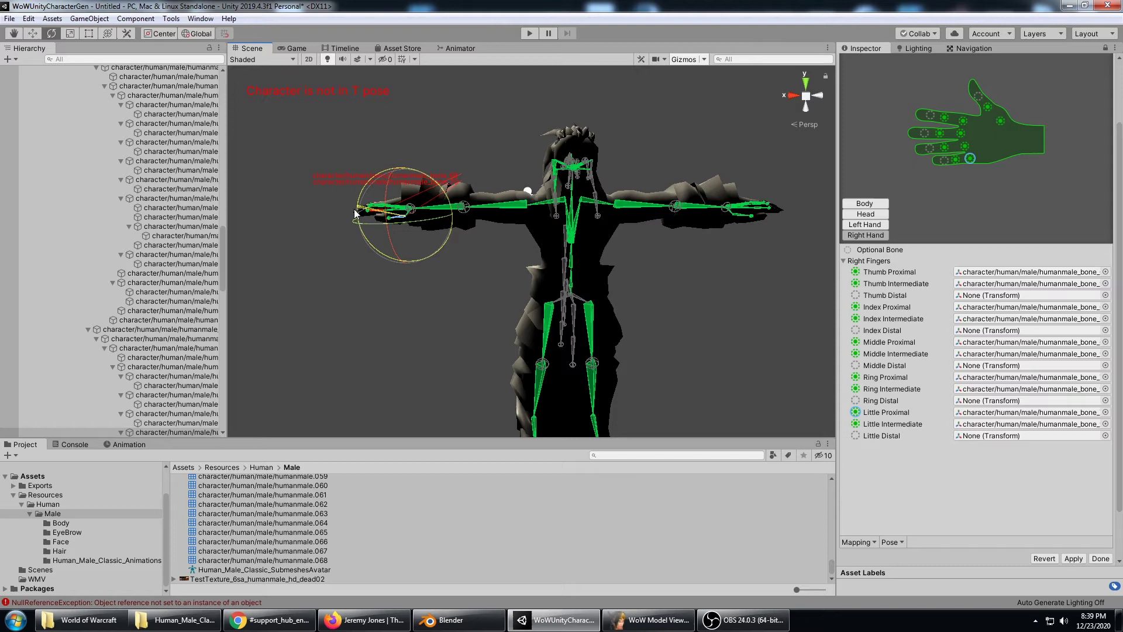
Step: Examine the arms and upper torso from several sides and locate the bone assigned to Upper Chest in the hierarchy
left_click_drag(483, 199, 632, 284, "alt")
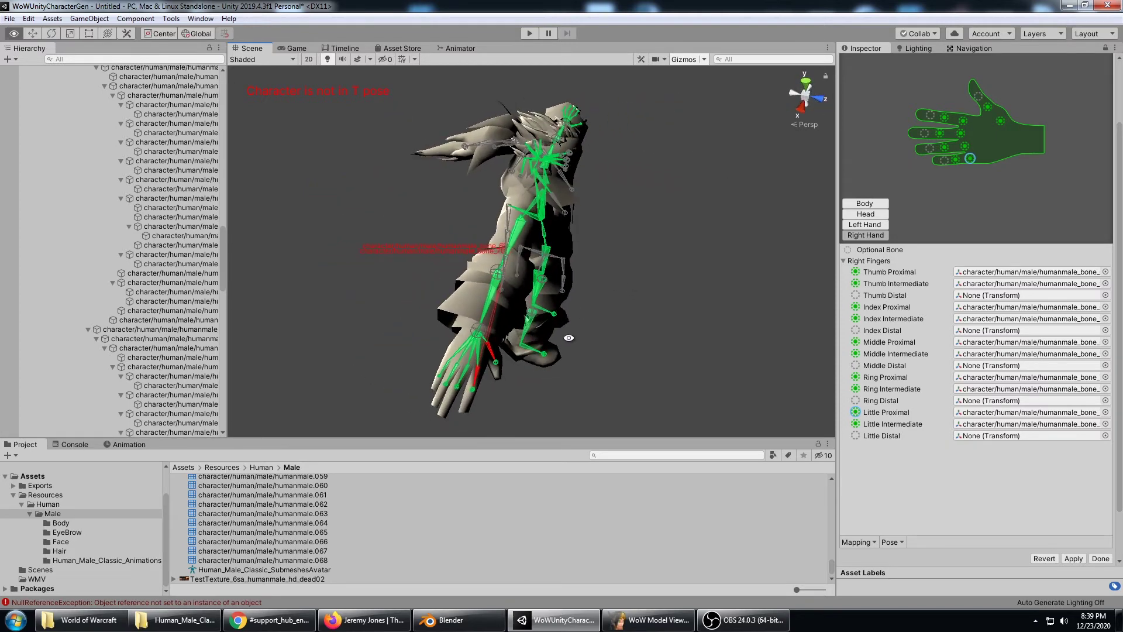
left_click_drag(569, 337, 505, 264, "alt")
left_click_drag(570, 250, 518, 240, "alt")
scroll(585, 240, "up", 7)
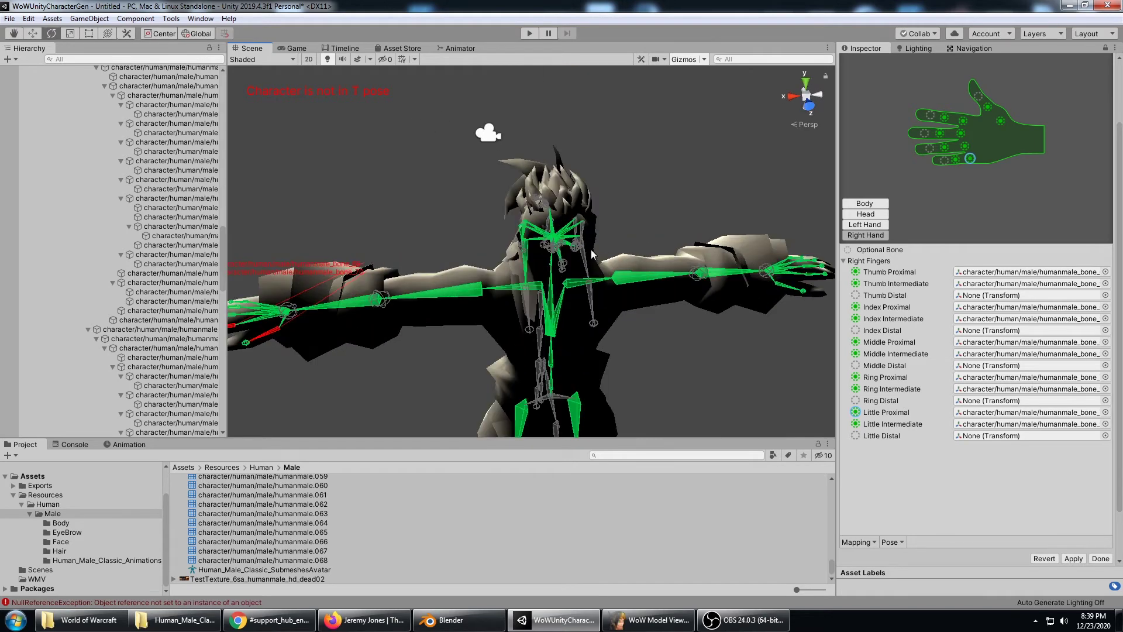
left_click_drag(591, 253, 507, 313, "alt")
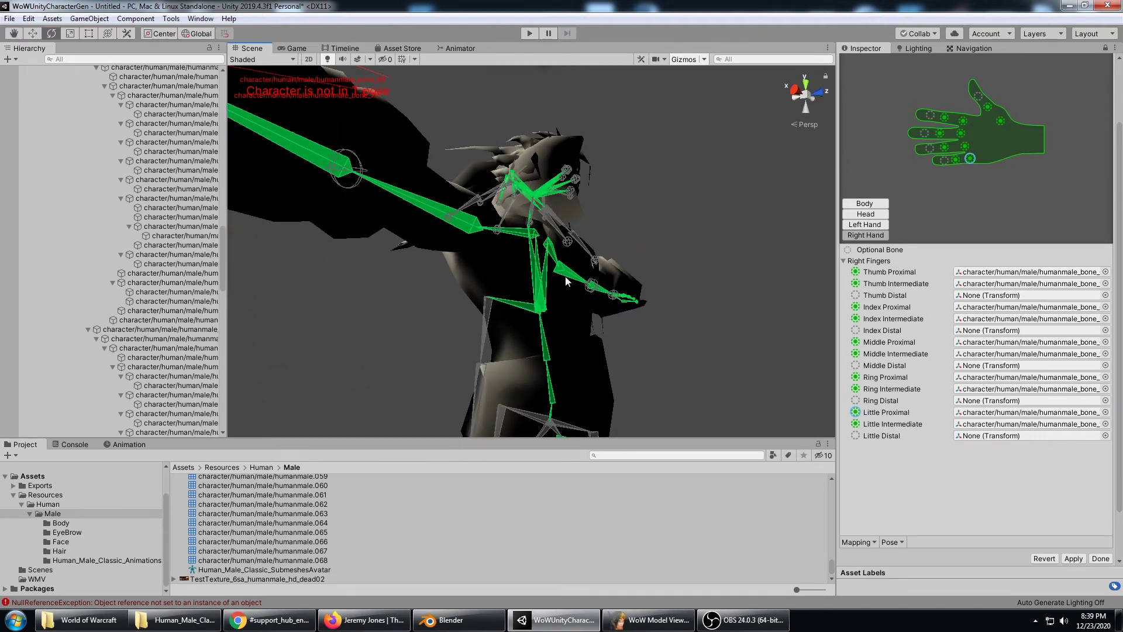
left_click_drag(566, 281, 508, 322, "alt")
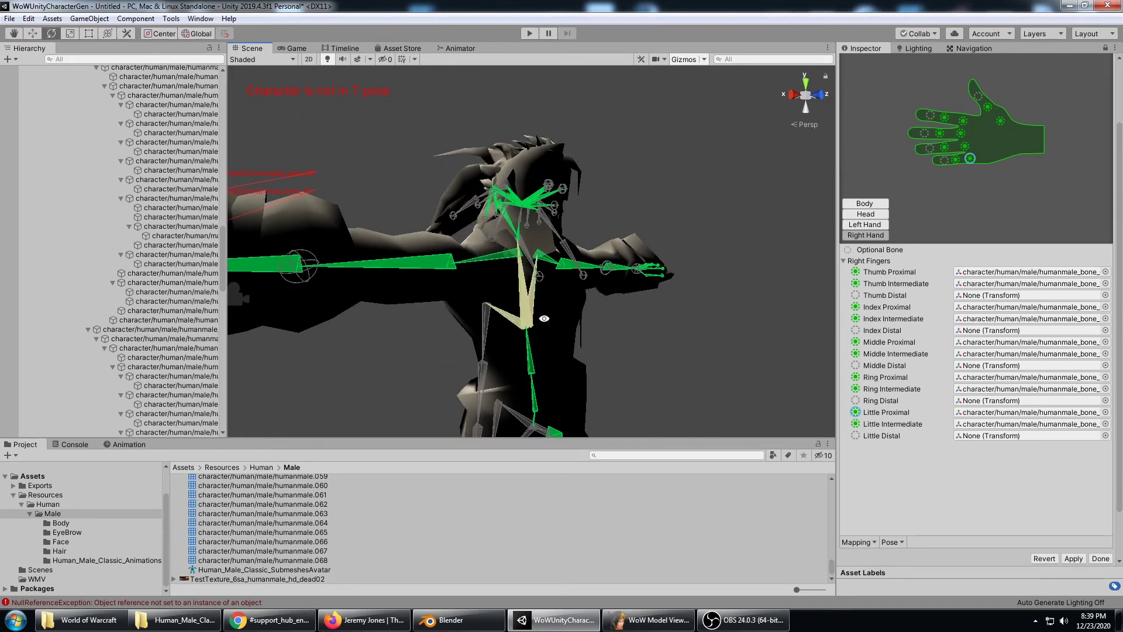
left_click(509, 322)
left_click_drag(619, 186, 565, 252, "alt")
left_click(865, 203)
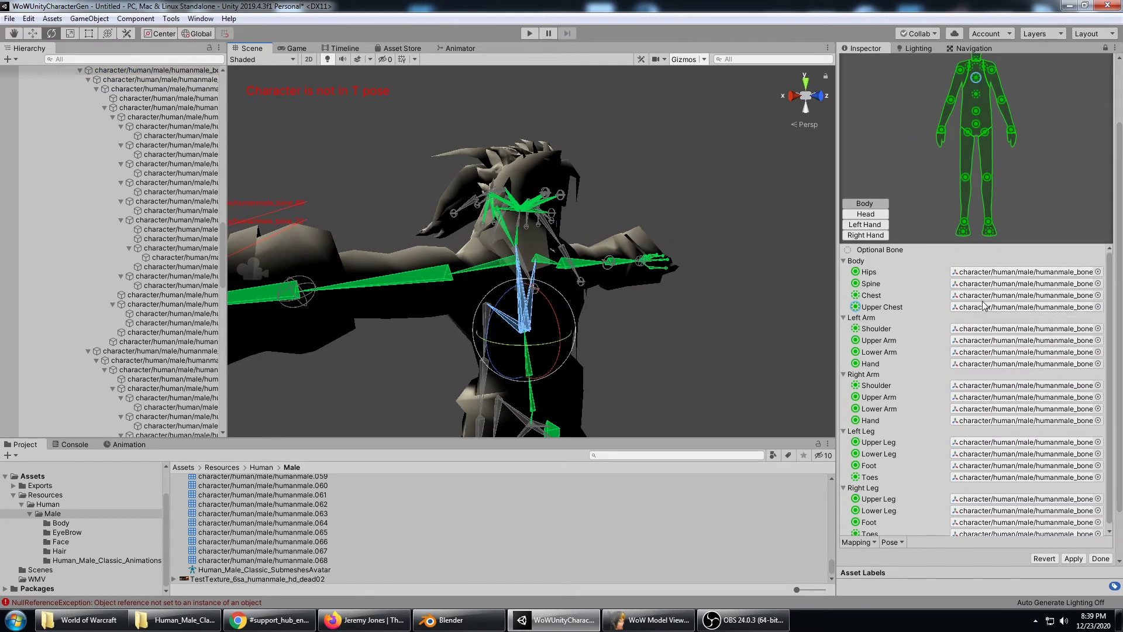
left_click(989, 309)
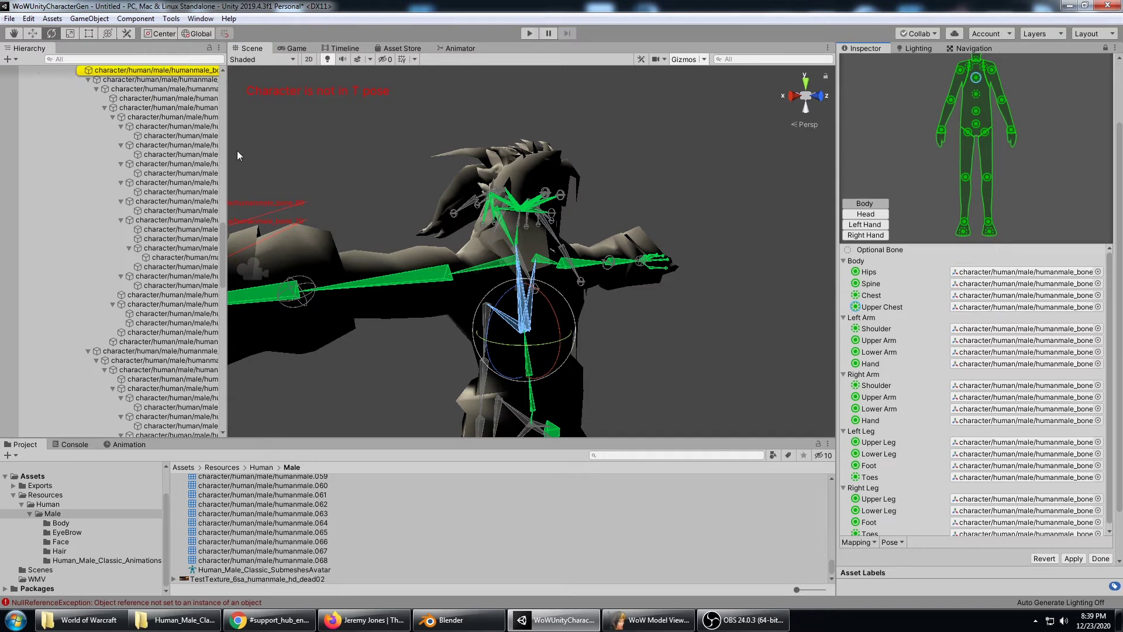
Step: Collapse the four expanded child branches under the Upper Chest bone in the hierarchy
scroll(201, 147, "up", 2)
left_click(175, 114)
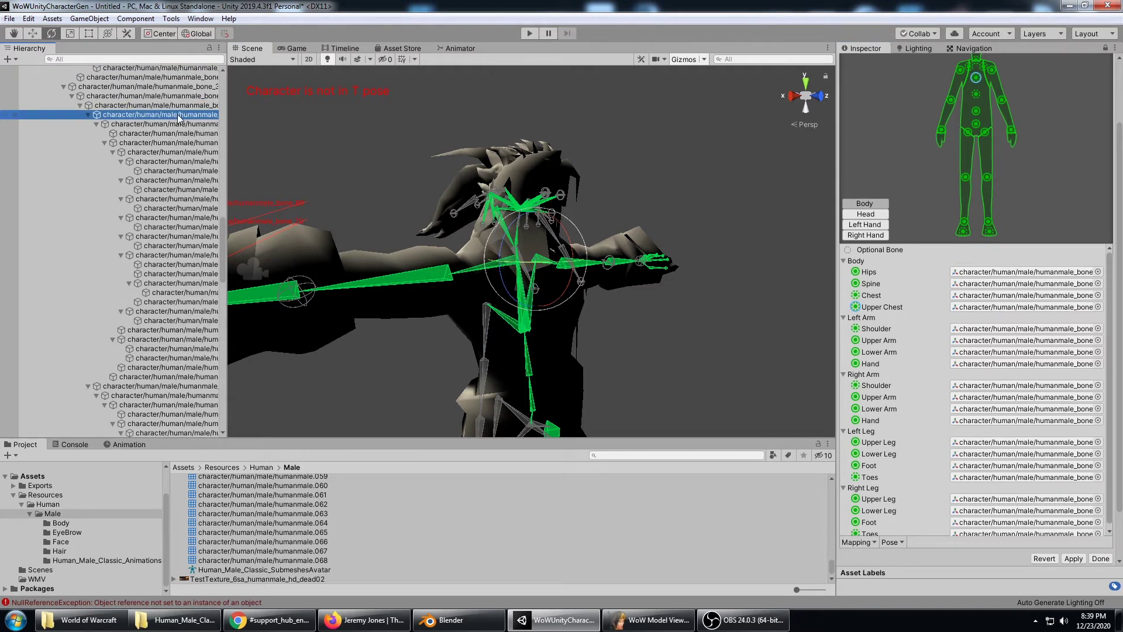
left_click_drag(633, 202, 473, 182, "alt")
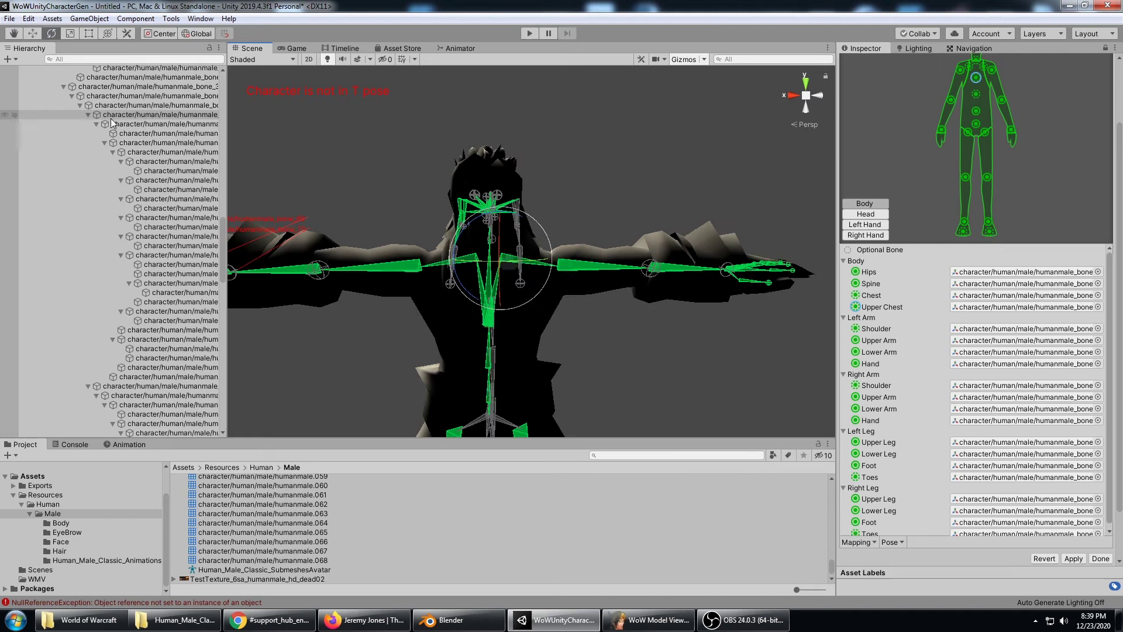
left_click(96, 124)
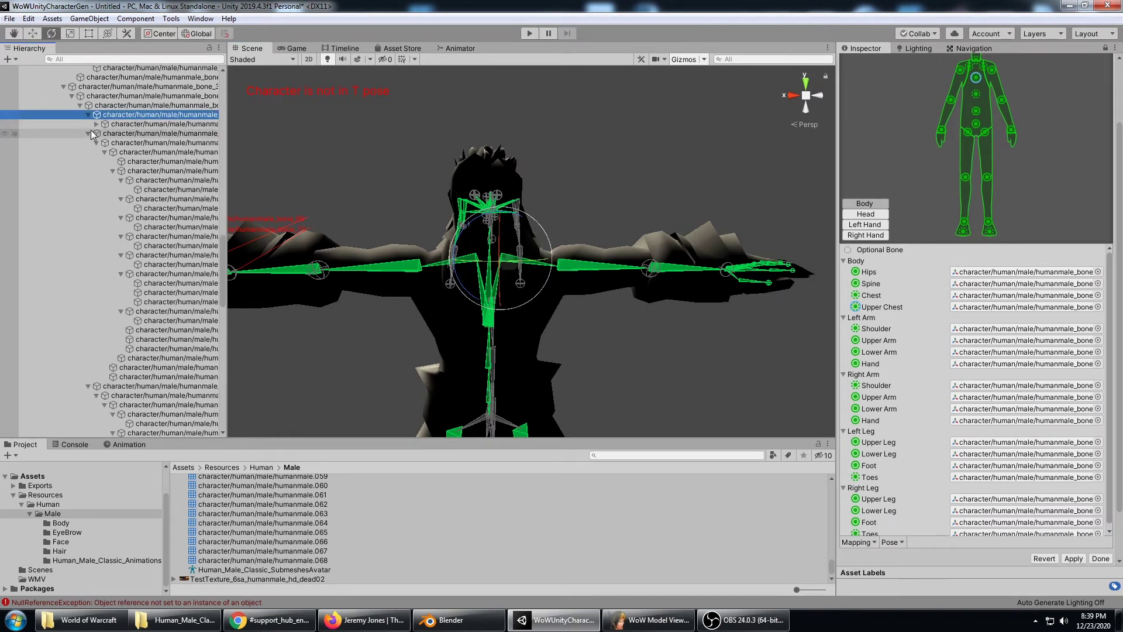
left_click(89, 115)
left_click(89, 124)
left_click(88, 134)
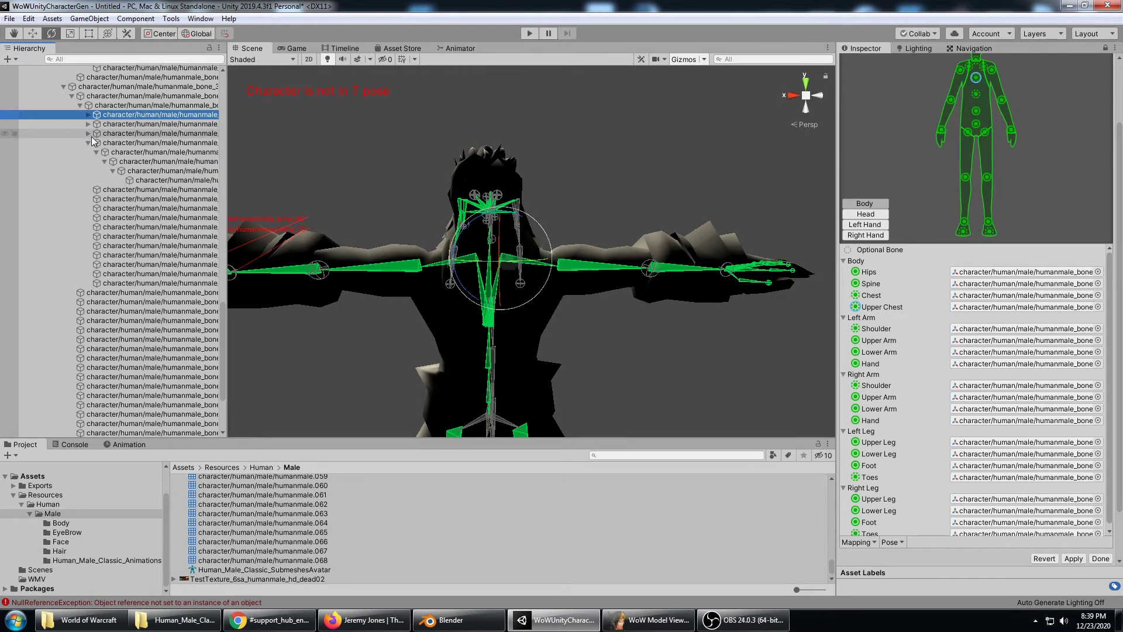
left_click(89, 143)
left_click(88, 143)
Step: Examine humanmale_bone_20 through humanmale_bone_23 one by one in the viewport, with the hierarchy widened so the full bone names can be read
left_click(127, 115)
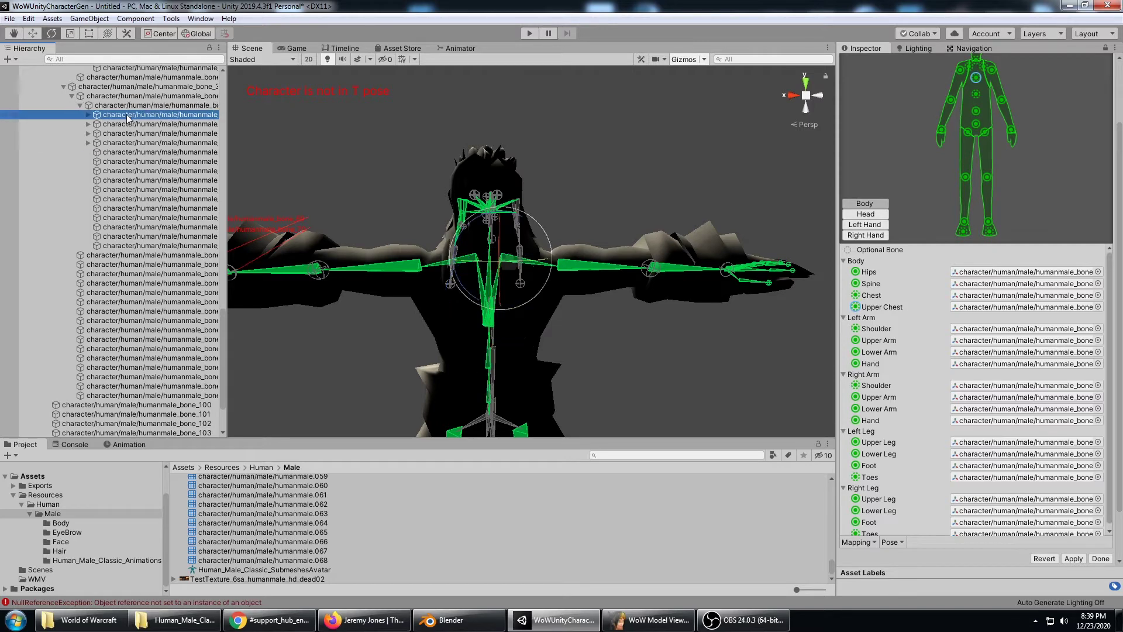
left_click(137, 125)
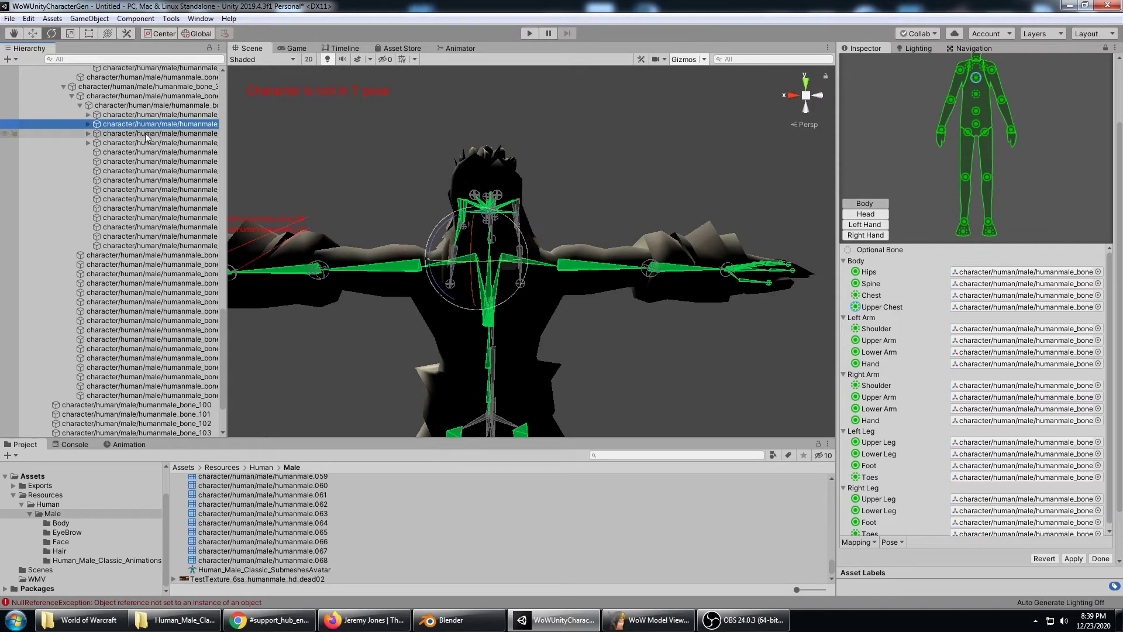
left_click(147, 138)
left_click(156, 145)
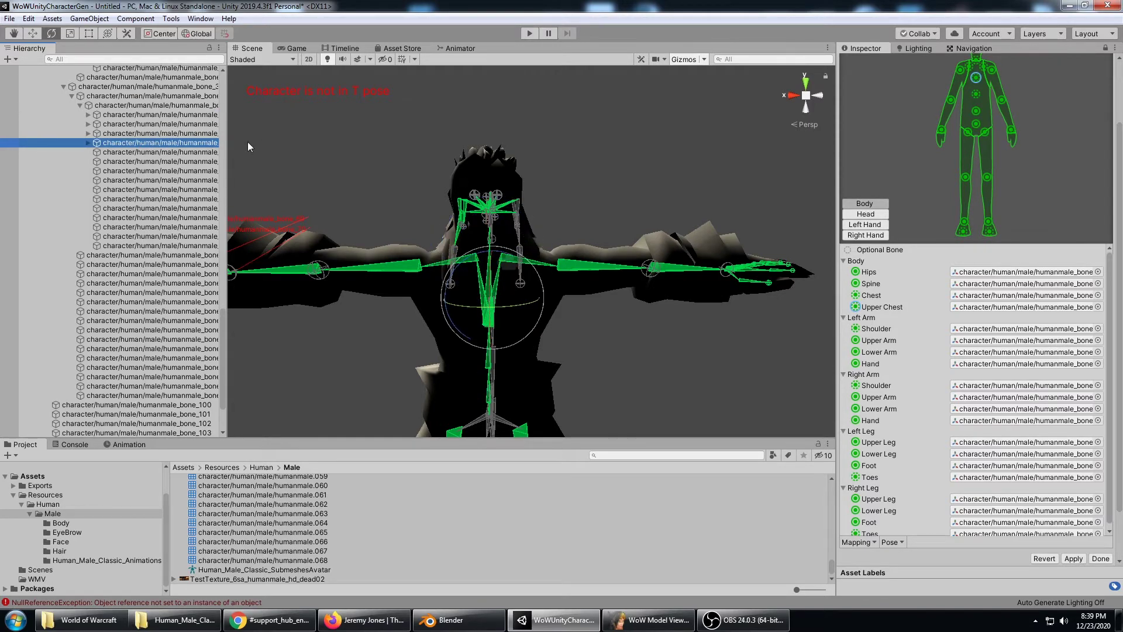
left_click_drag(227, 144, 282, 143)
left_click(230, 115)
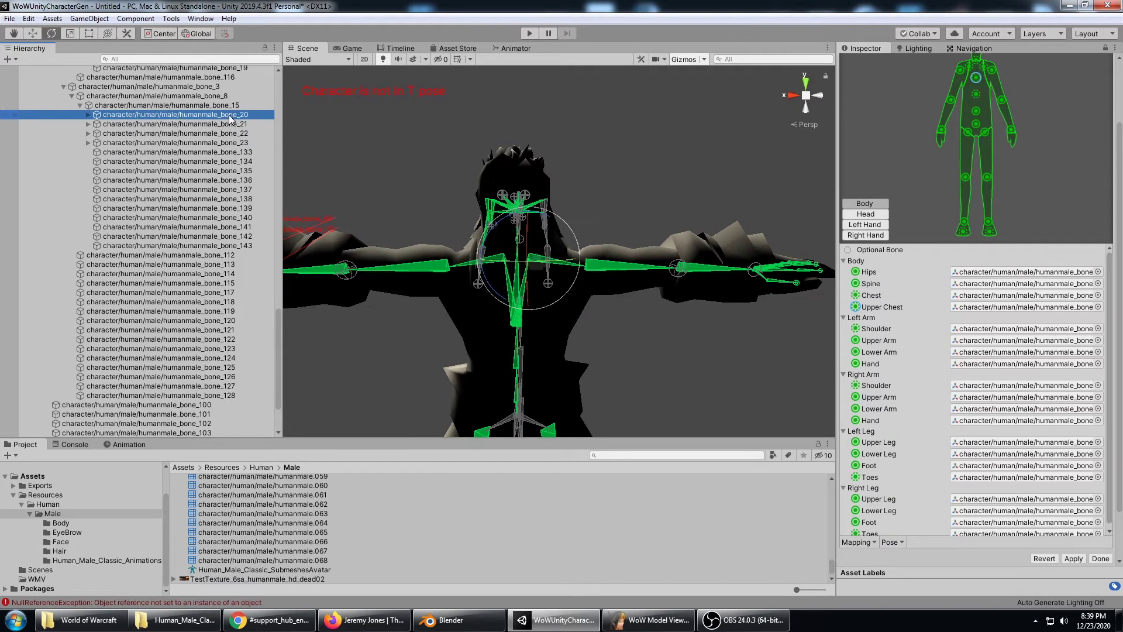
left_click(234, 125)
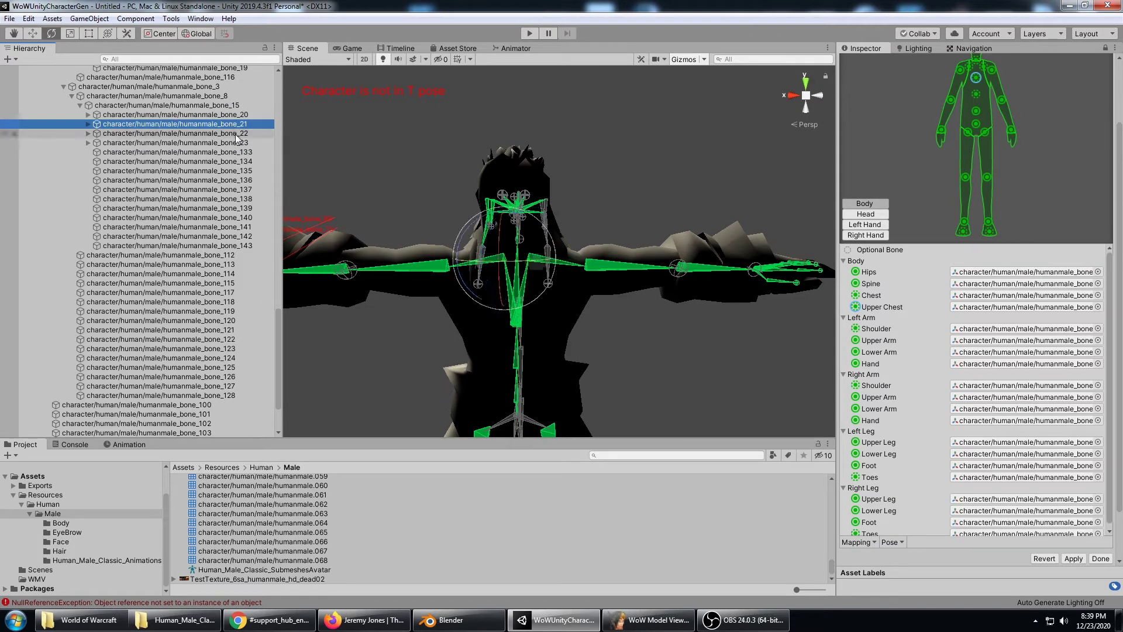
left_click(236, 135)
left_click(237, 143)
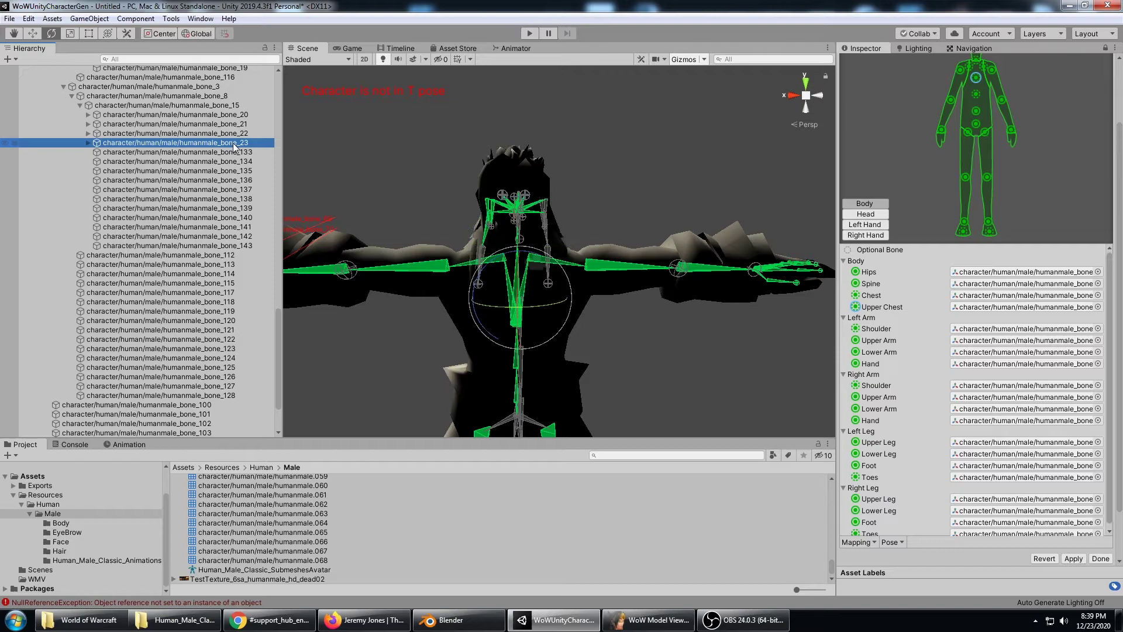
left_click_drag(429, 198, 497, 296, "alt")
left_click(209, 134)
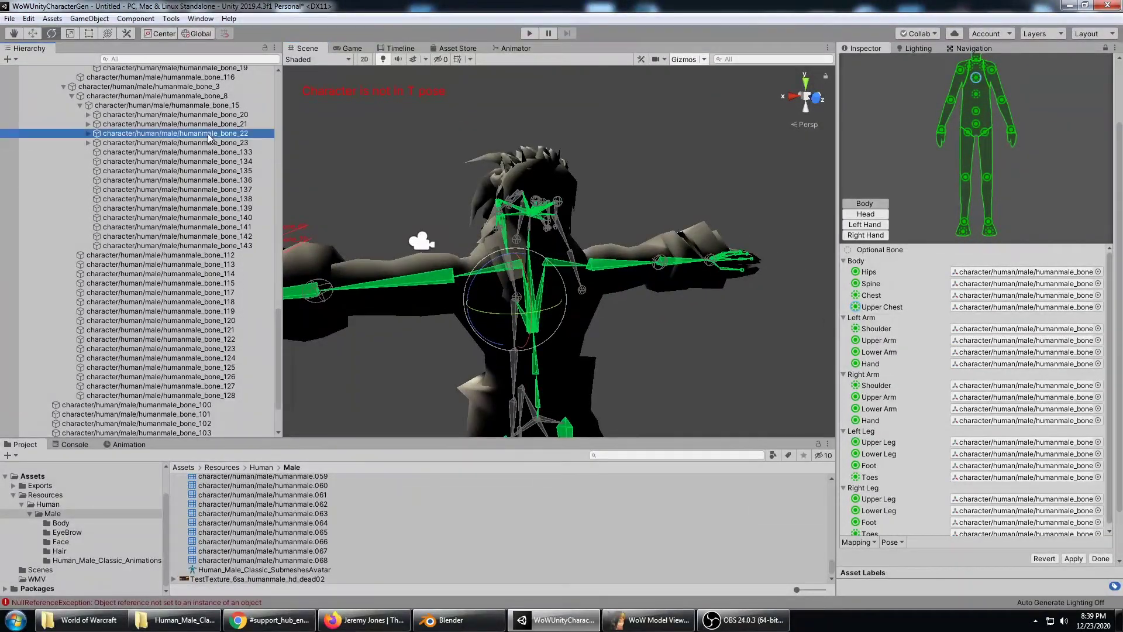
Step: Show the avatar's head mapping and locate the bones assigned to Neck and Head in the hierarchy
left_click(883, 216)
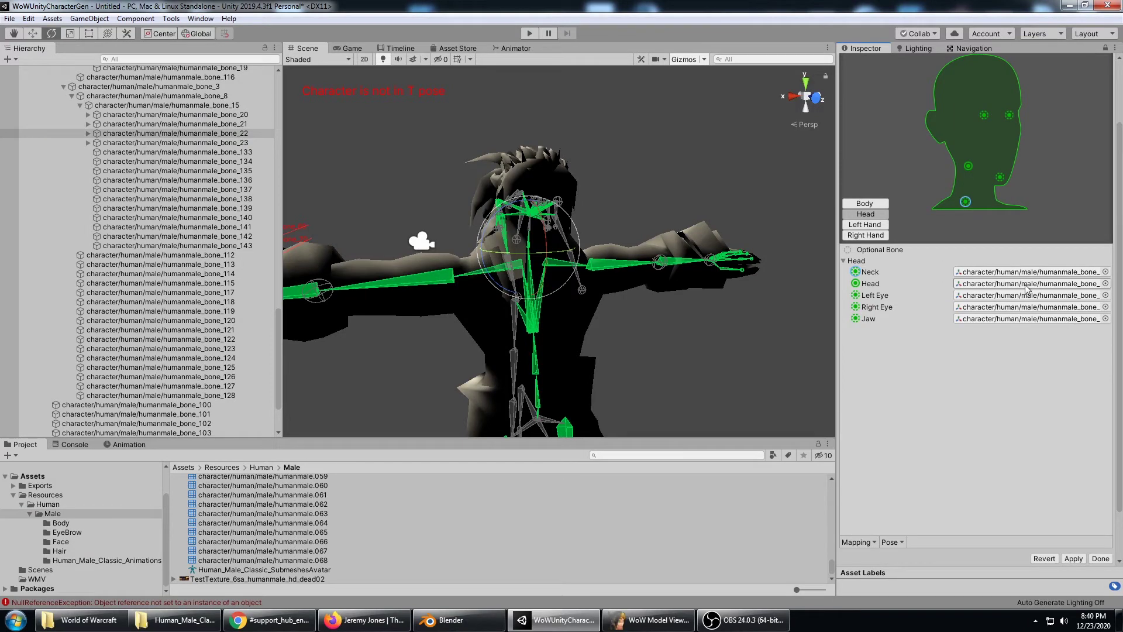
left_click(1019, 273)
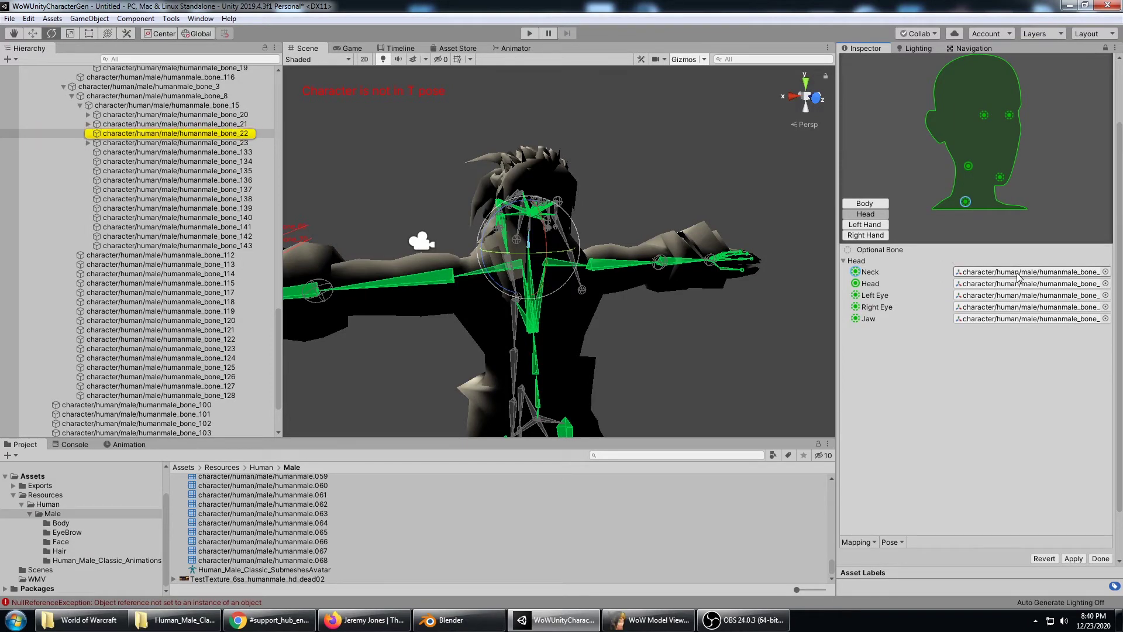
left_click(1015, 285)
left_click(246, 142)
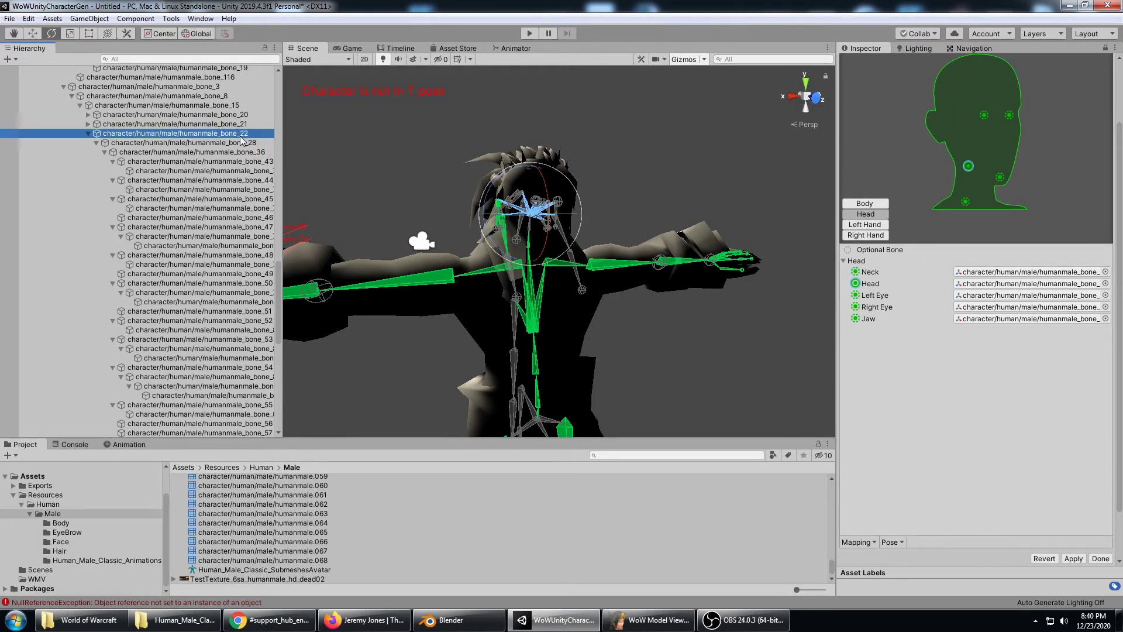
left_click_drag(468, 181, 539, 184, "alt")
left_click(245, 152)
Step: Inspect the child bones of humanmale_bone_36 around the face and assign humanmale_bone_46 to the Left Eye
left_click_drag(290, 156, 632, 197, "alt")
scroll(600, 225, "up", 10)
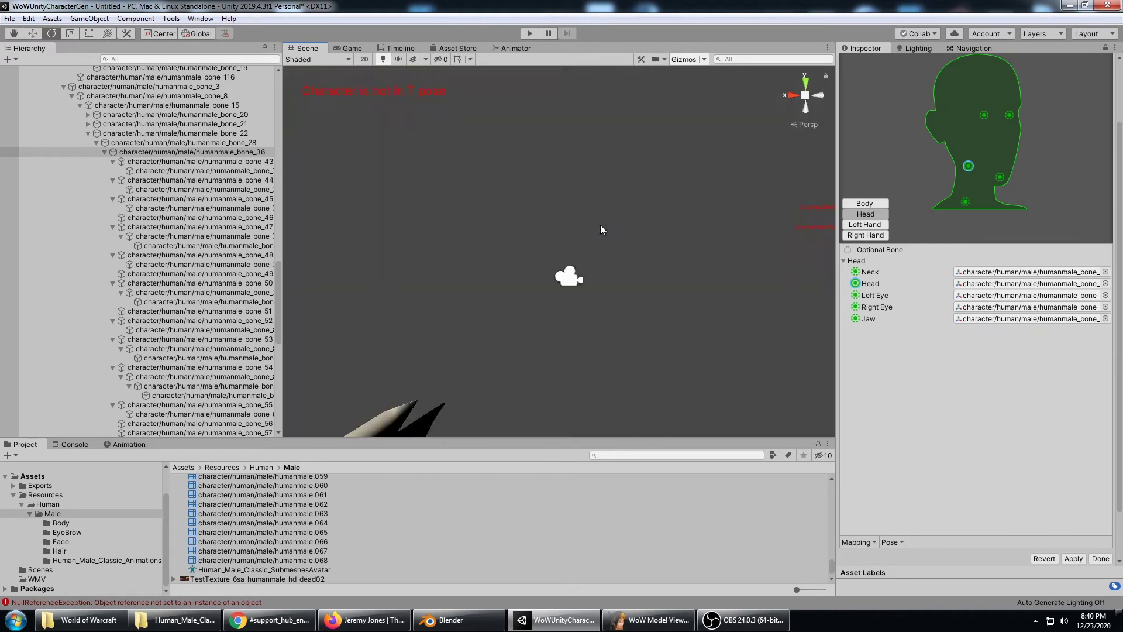
scroll(600, 224, "down", 5)
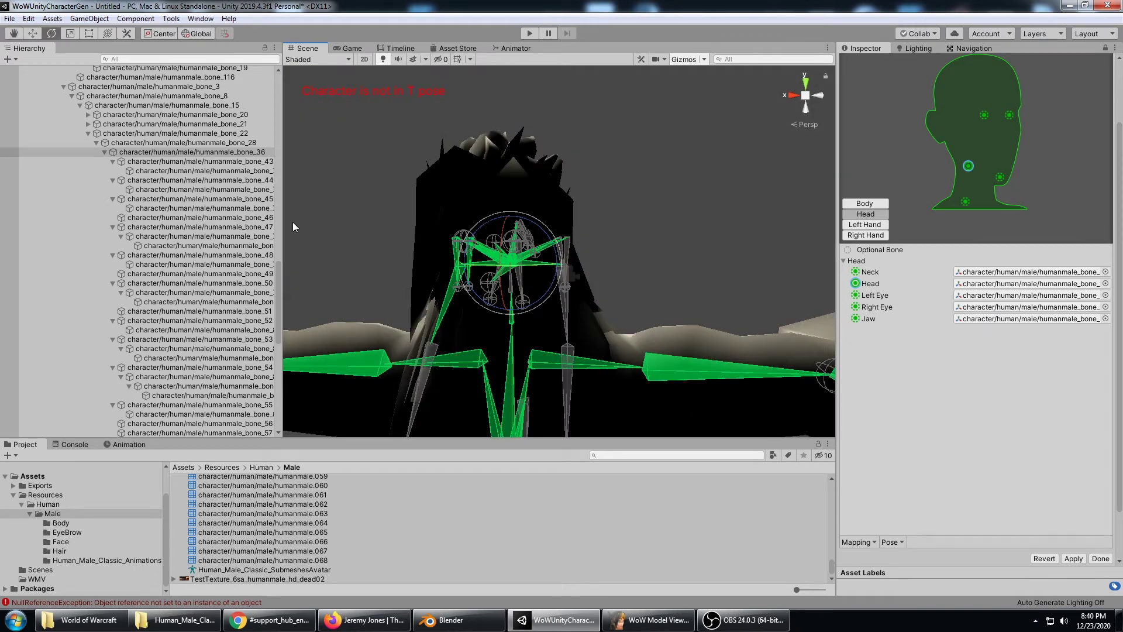
left_click_drag(284, 212, 353, 212)
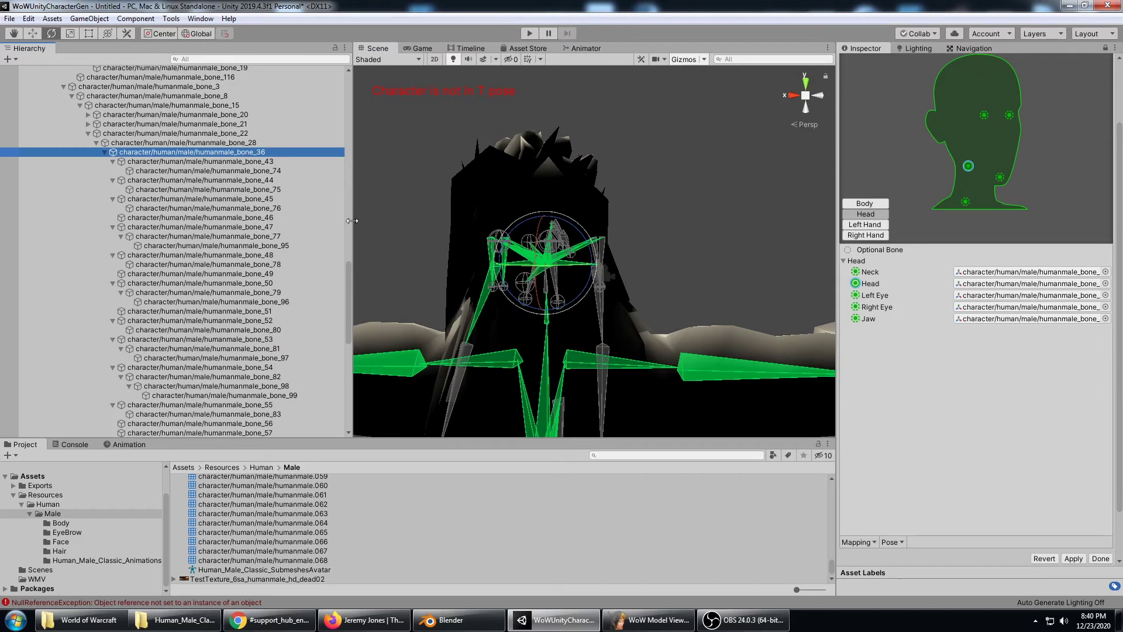
left_click(258, 180)
left_click(268, 216)
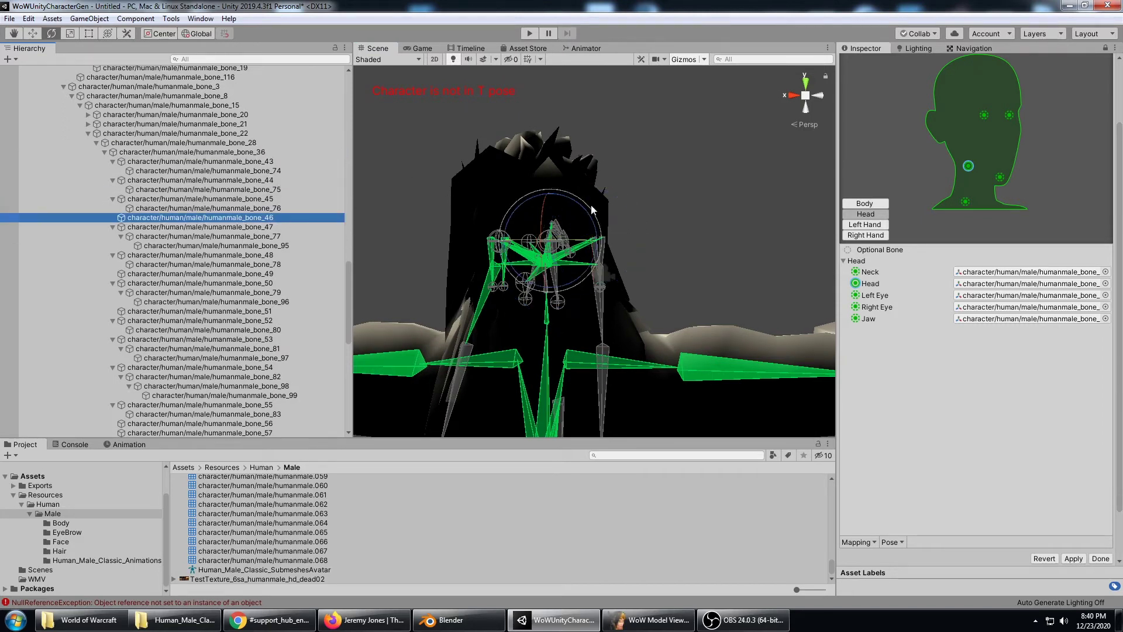
left_click_drag(592, 208, 503, 298, "alt")
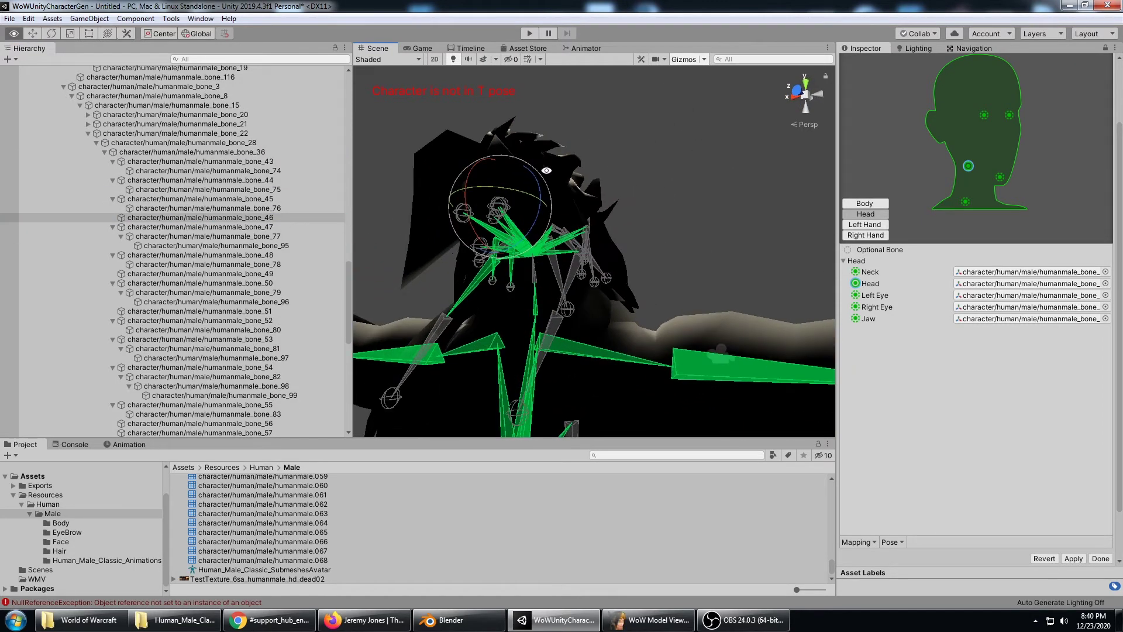
left_click_drag(223, 216, 878, 262)
left_click_drag(998, 300, 996, 297)
left_click_drag(620, 266, 683, 251, "alt")
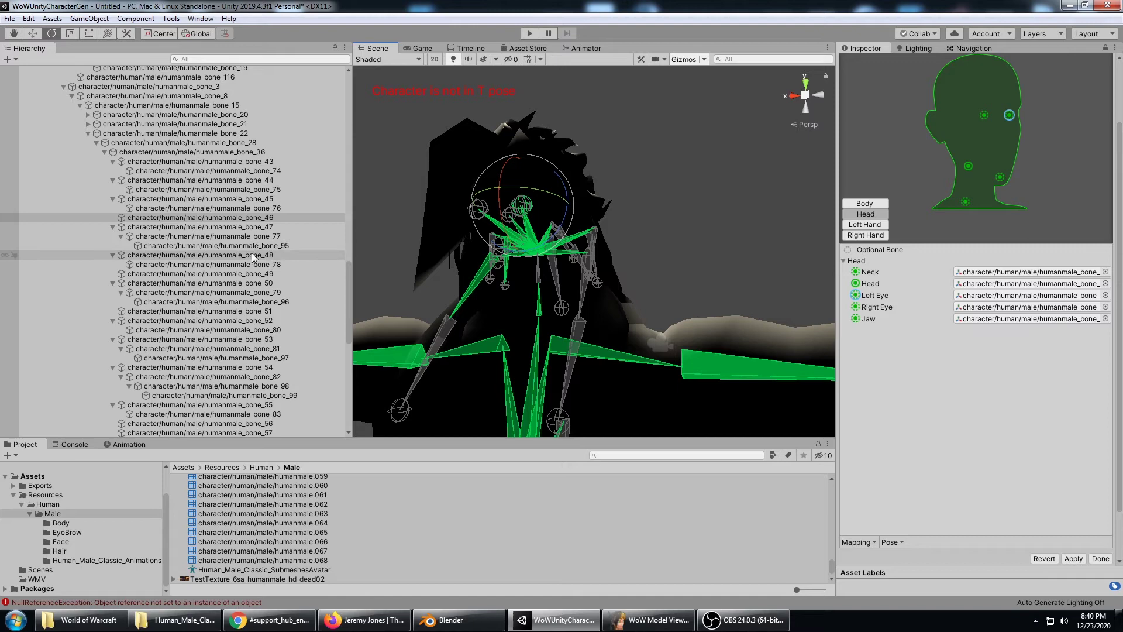
Step: Assign humanmale_bone_49 to the Right Eye and check both eye bones from the front
left_click(219, 275)
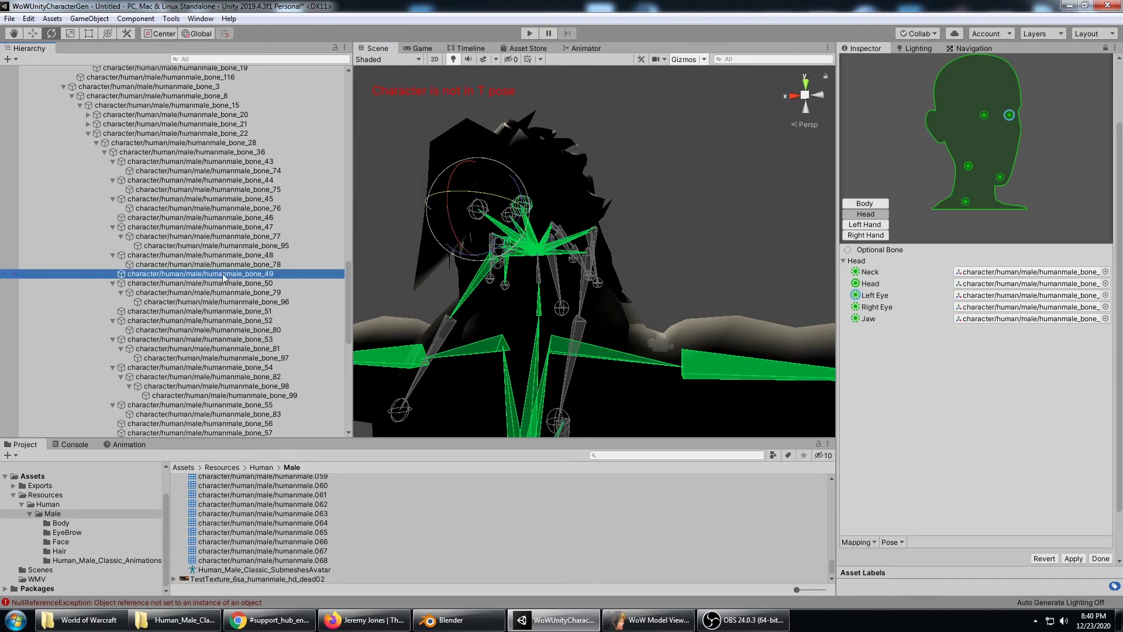
left_click_drag(232, 276, 893, 301)
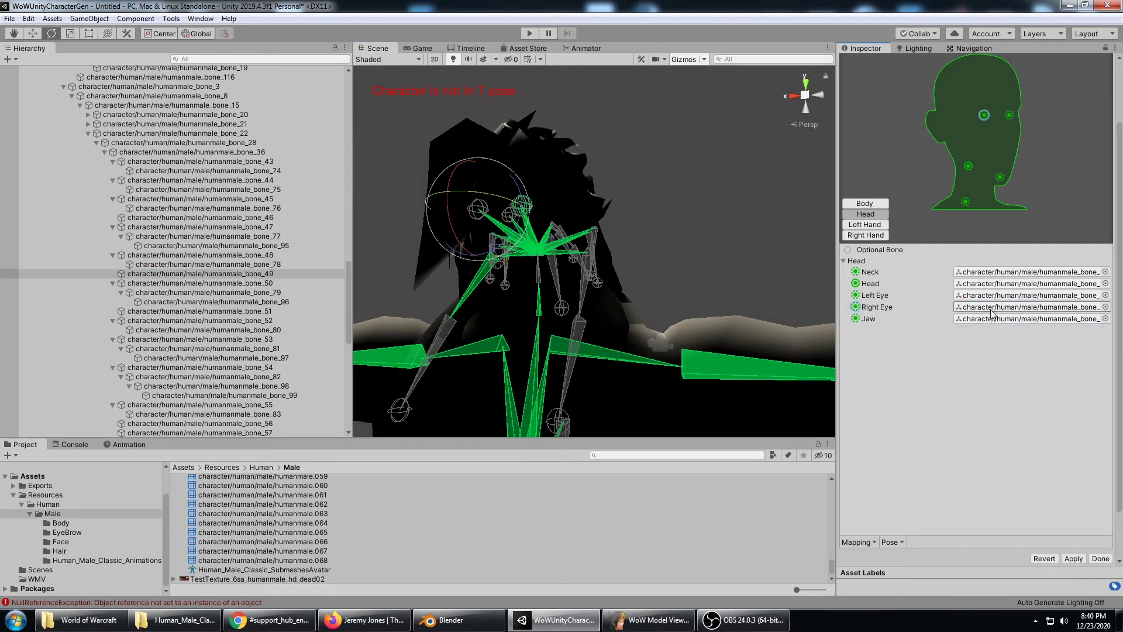
left_click_drag(550, 263, 644, 237, "alt")
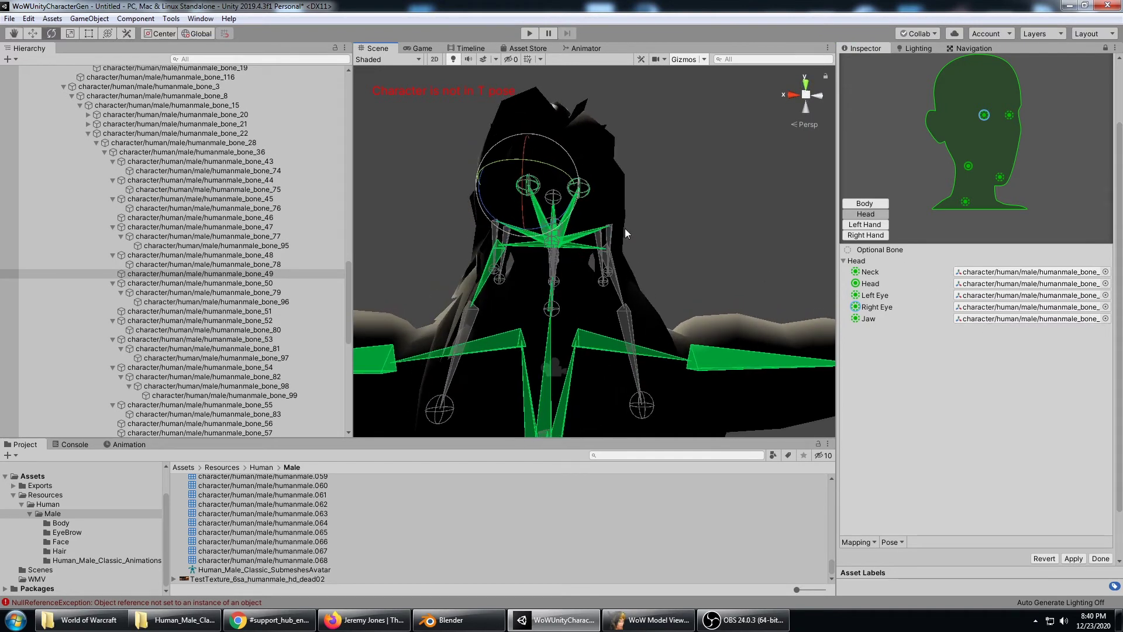
Step: Locate the bone currently mapped to the Jaw among the face bones, and assign humanmale_bone_55 to the Jaw instead
scroll(606, 172, "up", 3)
scroll(606, 172, "down", 3)
right_click_drag(606, 172, 667, 400)
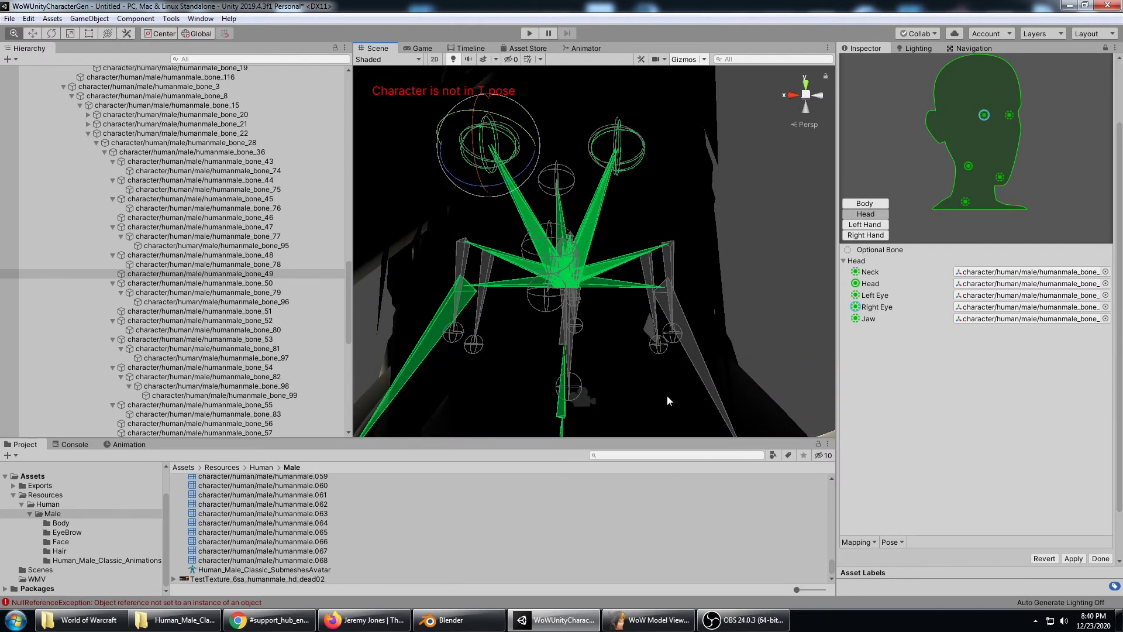
right_click_drag(703, 319, 697, 171, "alt")
left_click_drag(691, 185, 880, 309, "alt")
left_click(1000, 322)
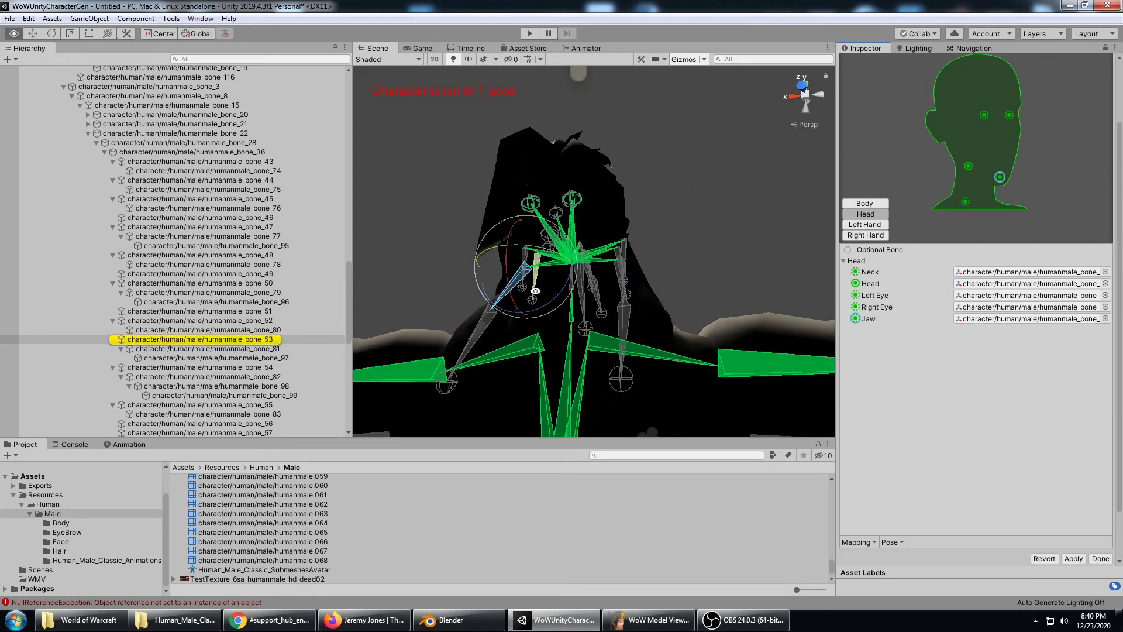
left_click_drag(534, 275, 447, 306, "alt")
right_click_drag(447, 306, 461, 409, "alt")
left_click_drag(461, 408, 529, 223, "alt")
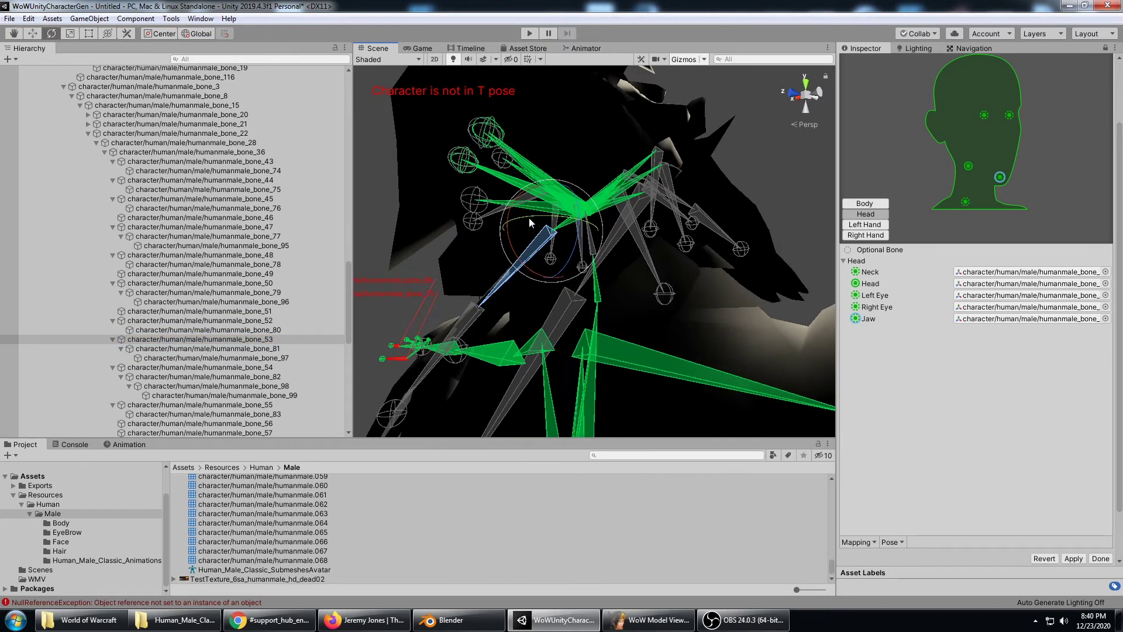
left_click(497, 215)
left_click_drag(530, 300, 505, 301, "alt")
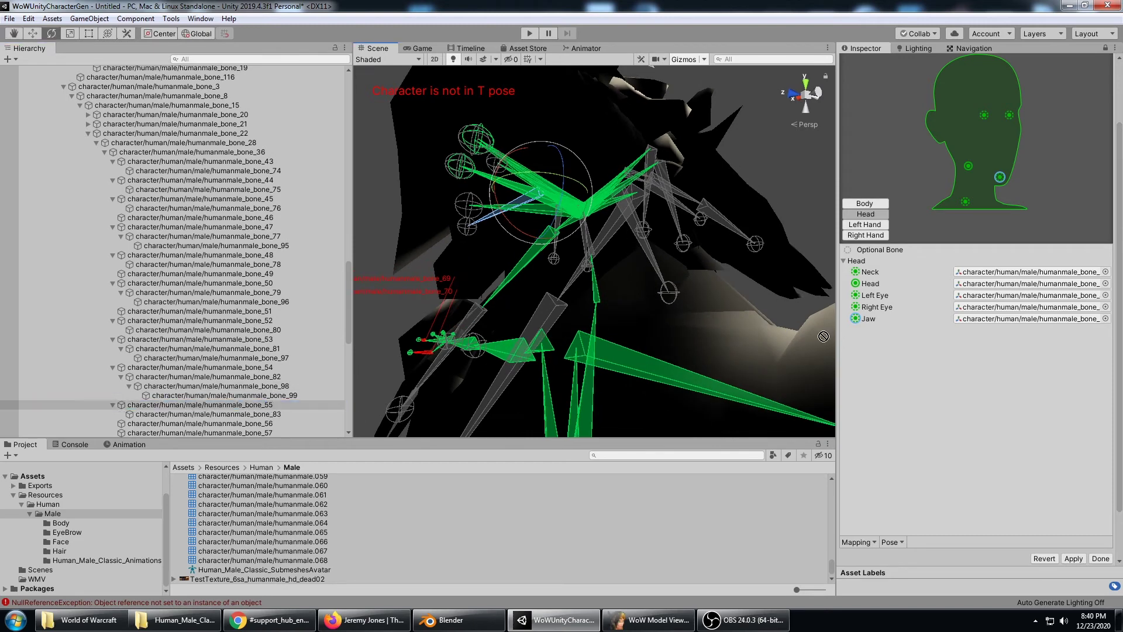
left_click_drag(993, 324, 993, 326)
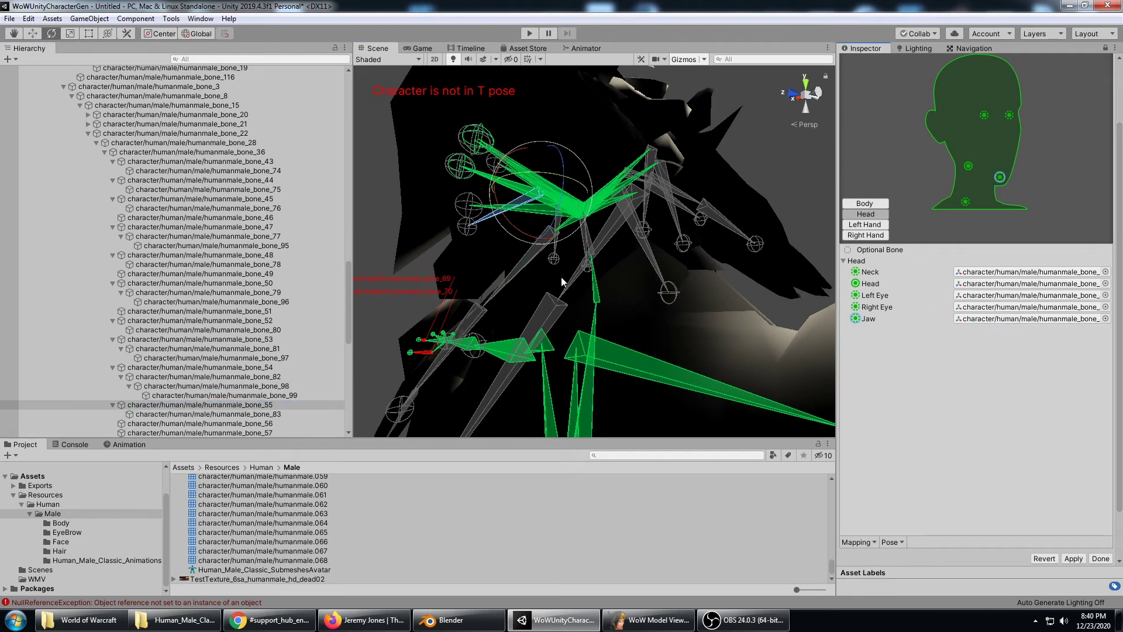
Step: Review the full skeleton from the legs up to the arms and head, and apply the avatar mapping changes
left_click_drag(476, 332, 640, 211, "alt")
middle_click_drag(640, 211, 650, 142)
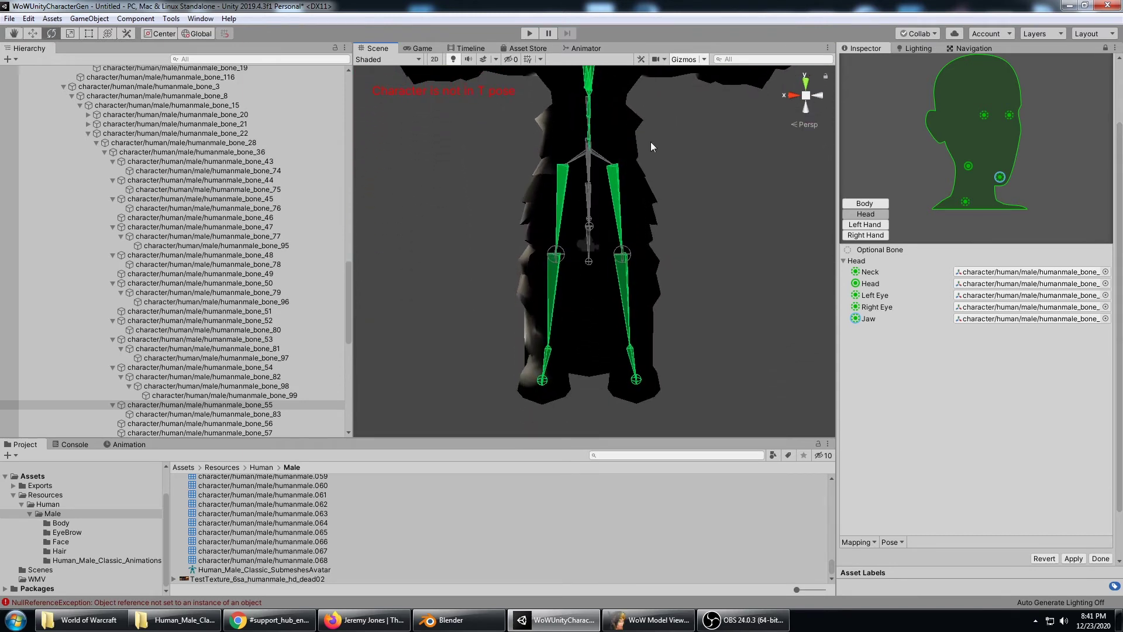
left_click_drag(650, 142, 702, 210, "alt")
scroll(702, 210, "down", 2)
middle_click_drag(702, 214, 700, 242)
left_click_drag(700, 242, 727, 276, "alt")
middle_click_drag(727, 276, 724, 291)
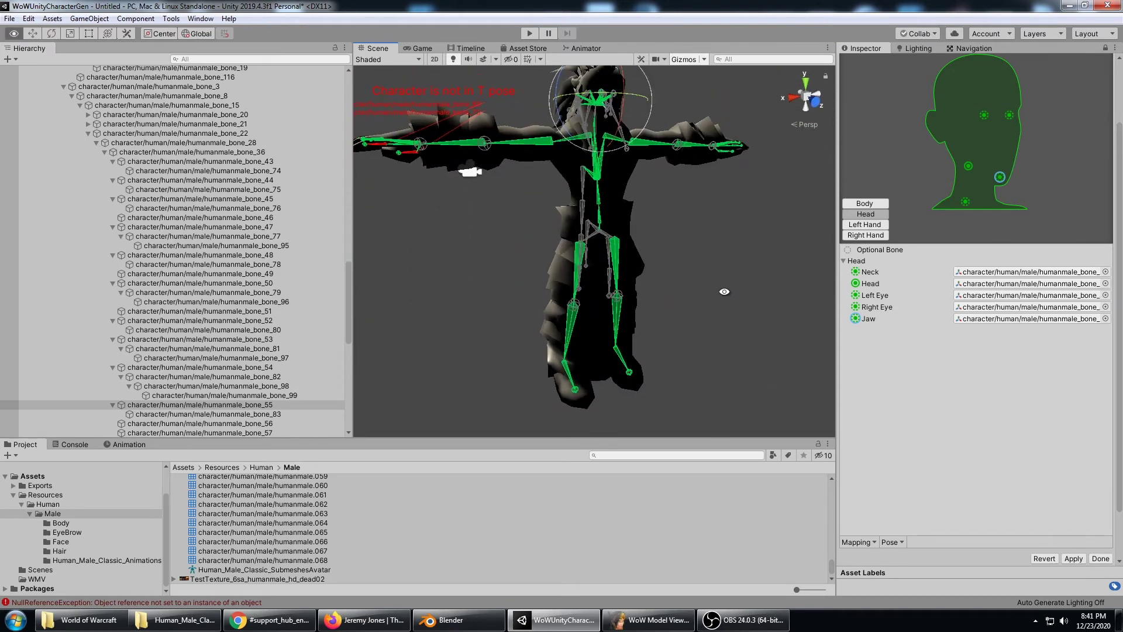
left_click_drag(724, 291, 700, 279, "alt")
middle_click_drag(700, 278, 720, 320)
left_click_drag(719, 320, 747, 327)
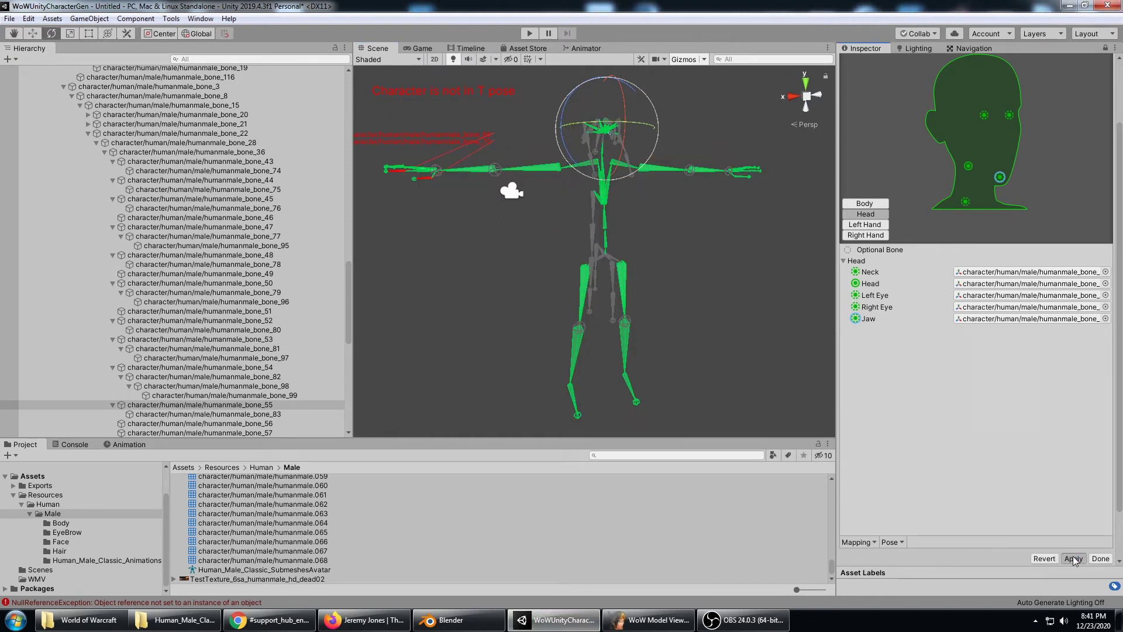
Step: Switch to WoW Model Viewer to look at the reference human male model, and return to the avatar in Unity
left_click(631, 620)
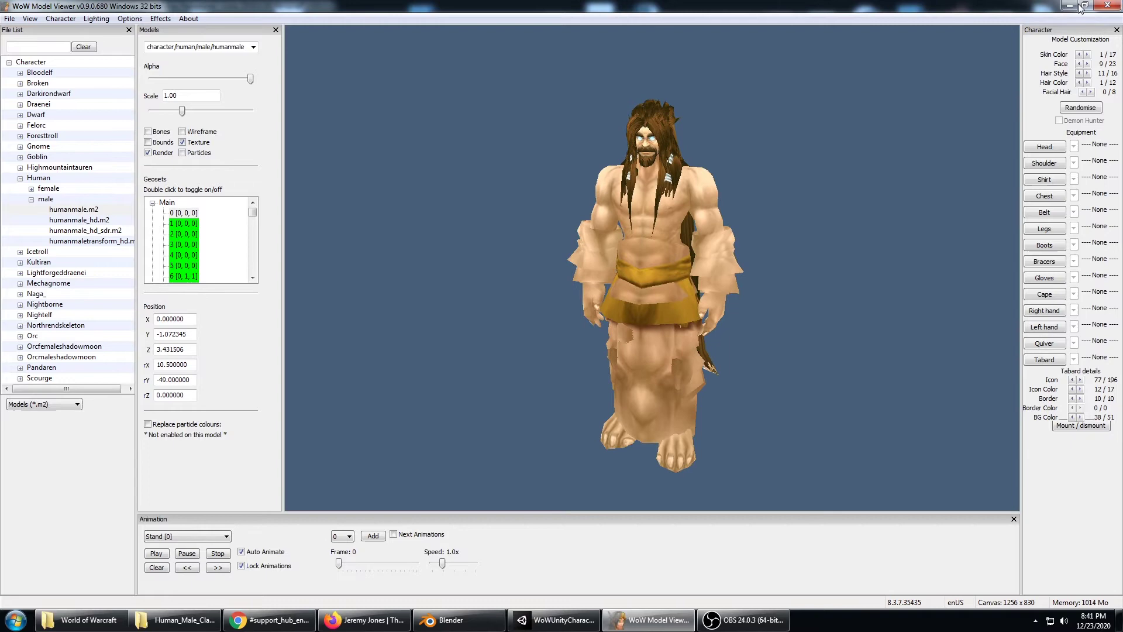
key("alt+Tab")
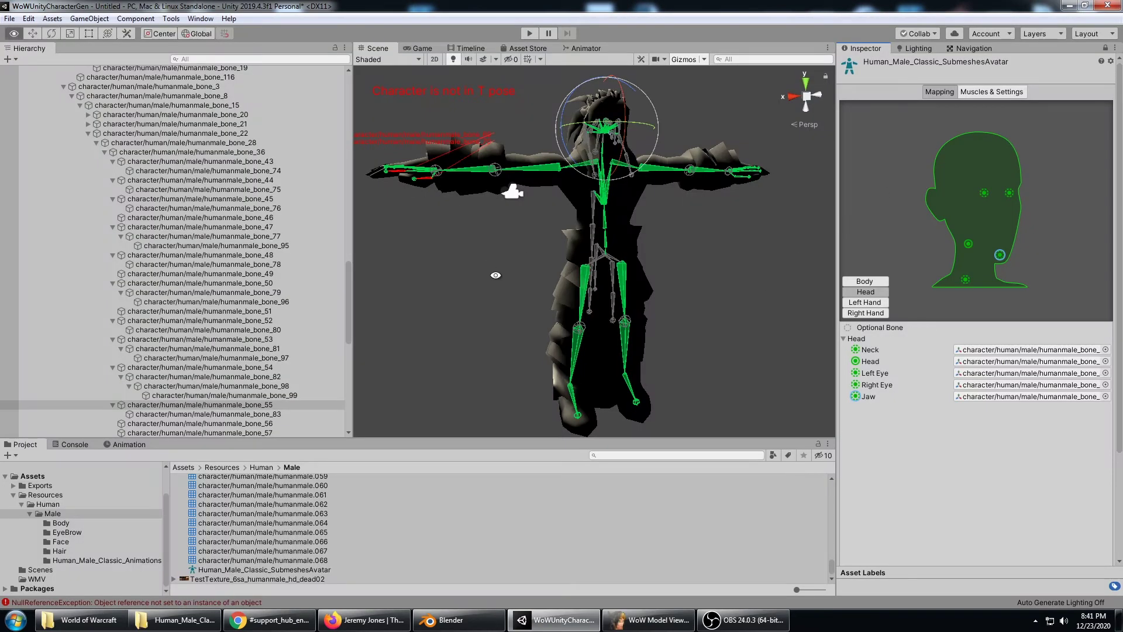
mouse_move(496, 275)
left_mouse_down("alt")
mouse_move(616, 281)
mouse_move(475, 276)
left_mouse_up("alt")
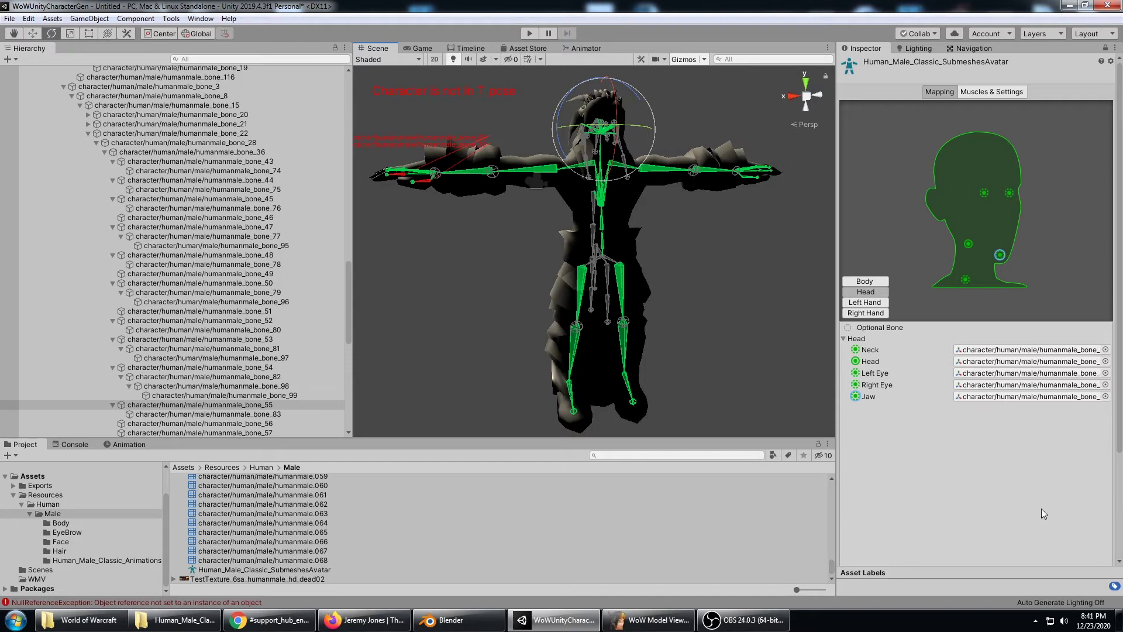
Step: Finish the avatar configuration and expand SampleScene to list its objects
scroll(1042, 514, "down", 4)
left_click(1090, 499)
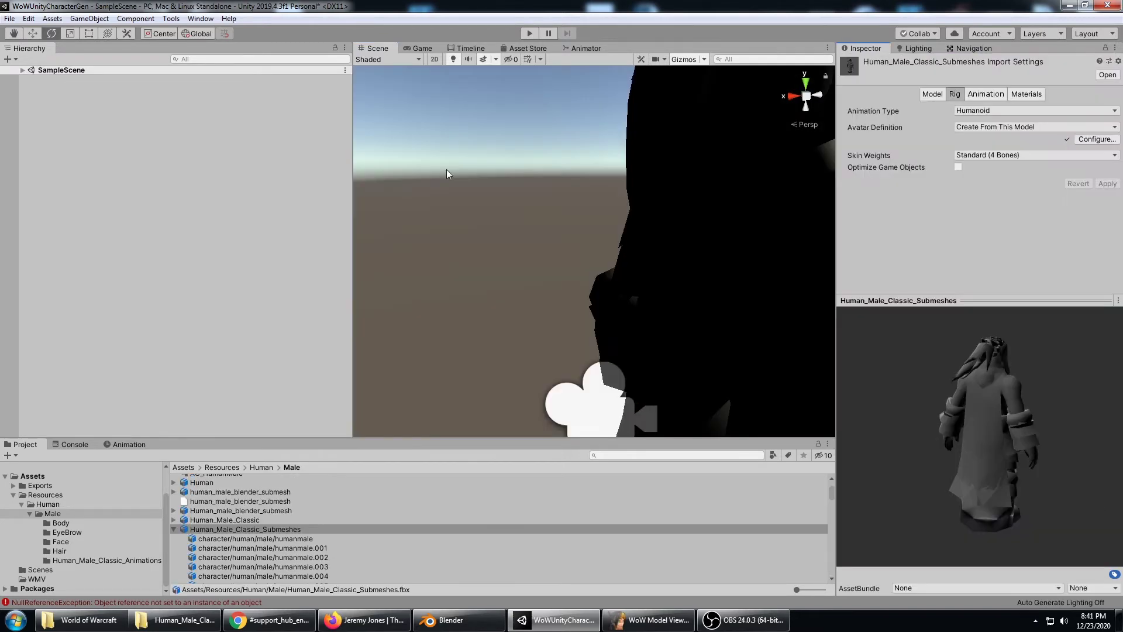
left_click(25, 71)
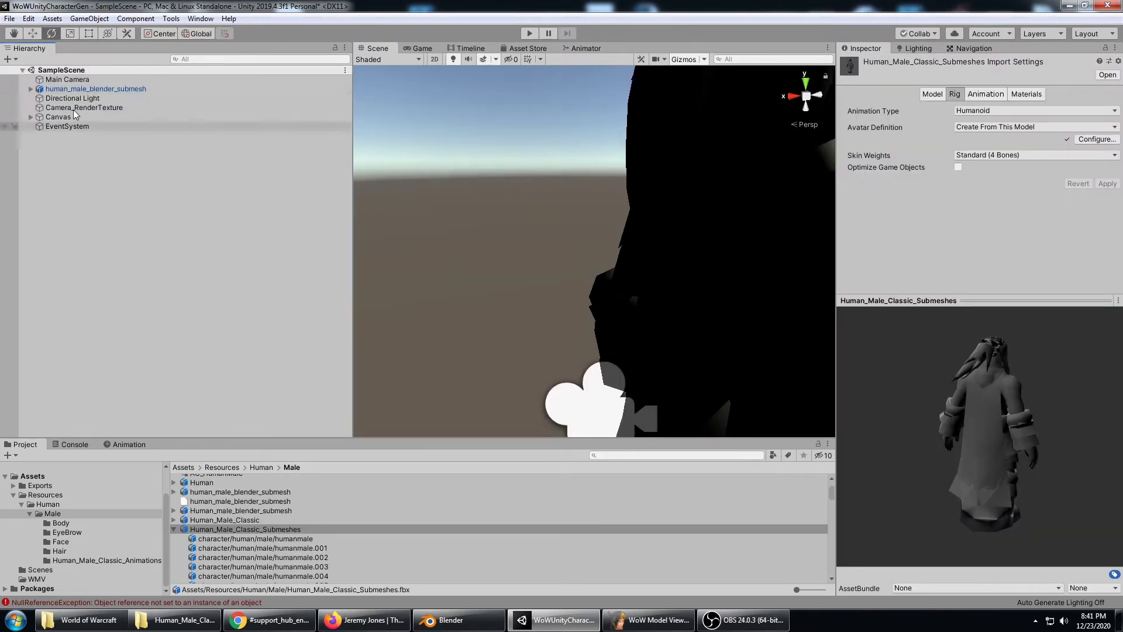
Step: Open the Human_Male_Classic_Animations folder and select all animation files from Human_Male_Classic_ArtBowLoop_225 through Human_Male_Classic_Whirlwind_128
left_click(174, 529)
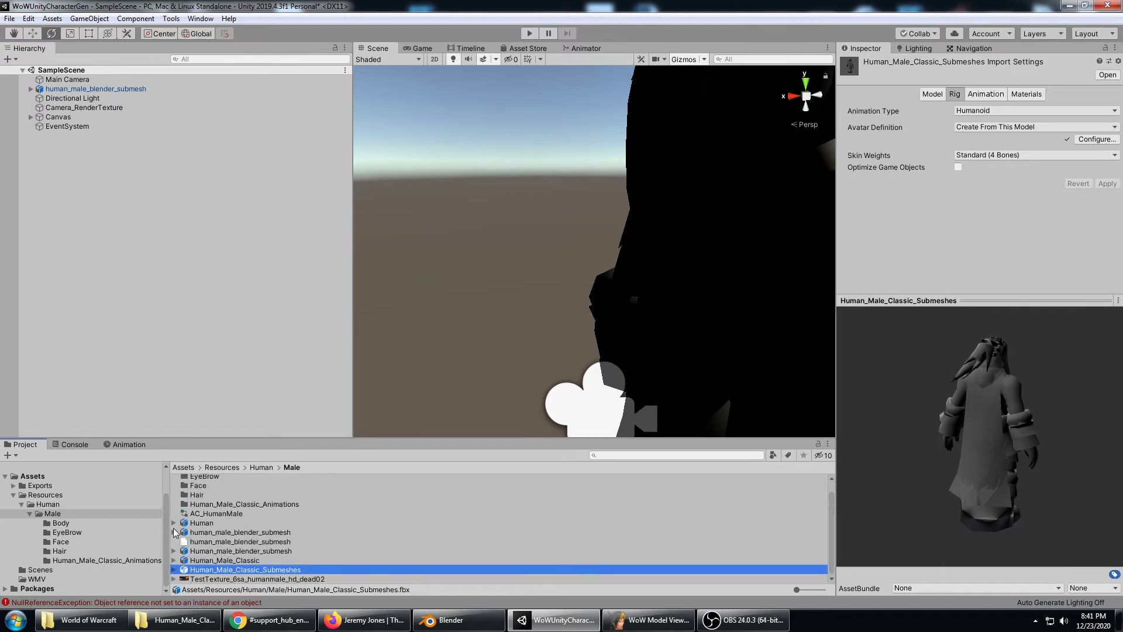
double_click(221, 504)
left_click(272, 477)
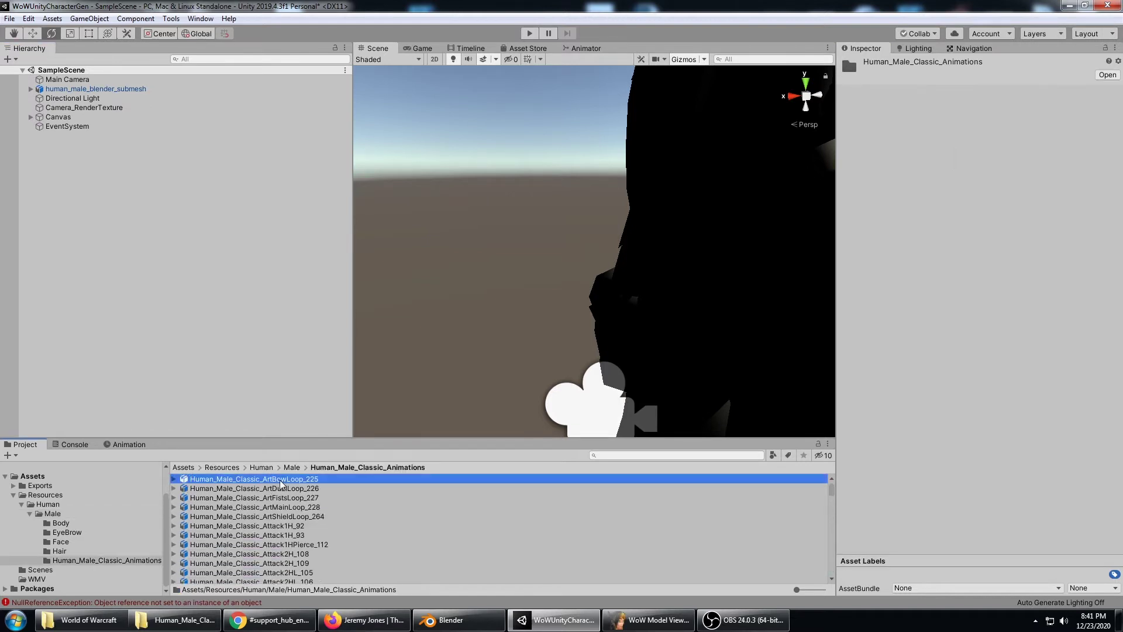
scroll(426, 521, "down", 2)
scroll(426, 521, "down", 5)
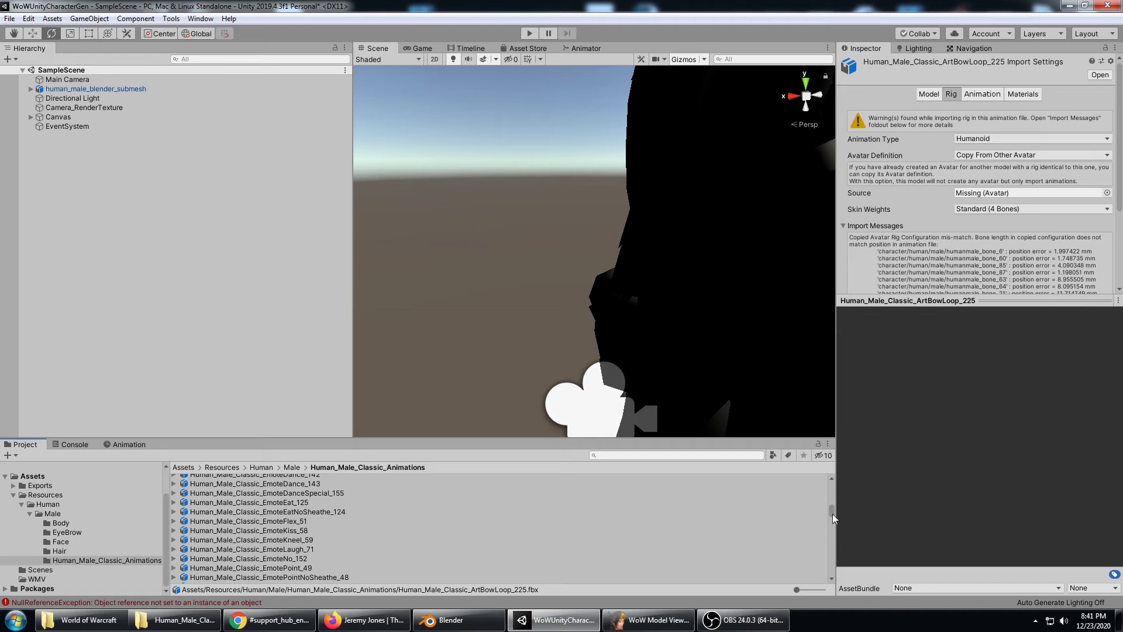
left_click_drag(834, 518, 835, 555)
scroll(831, 517, "down", 20)
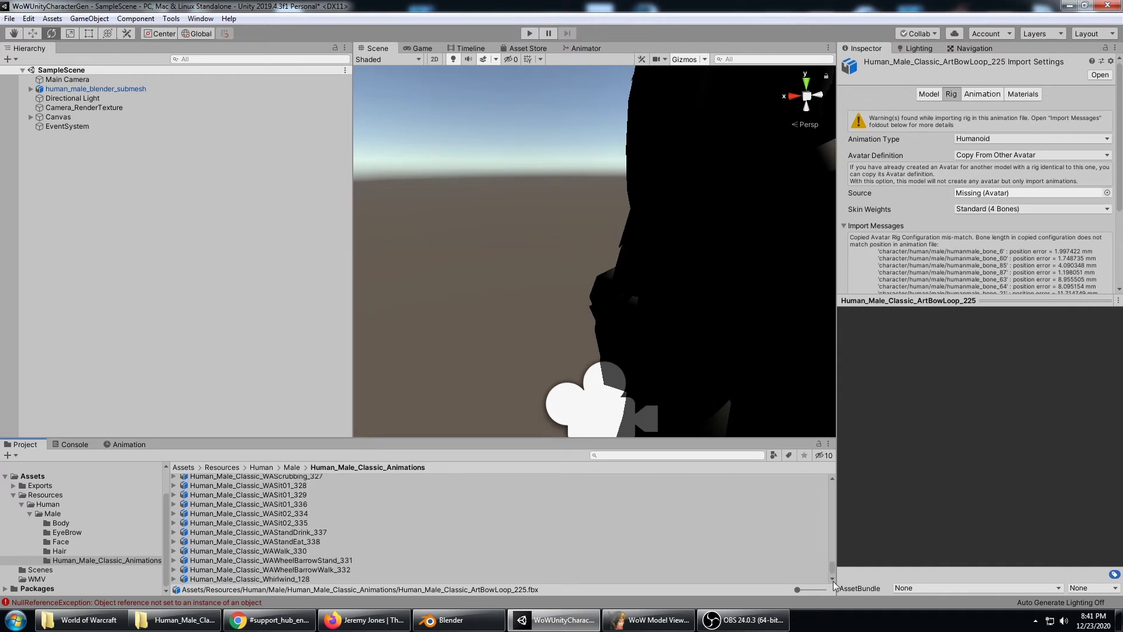
left_click(287, 579, "shift")
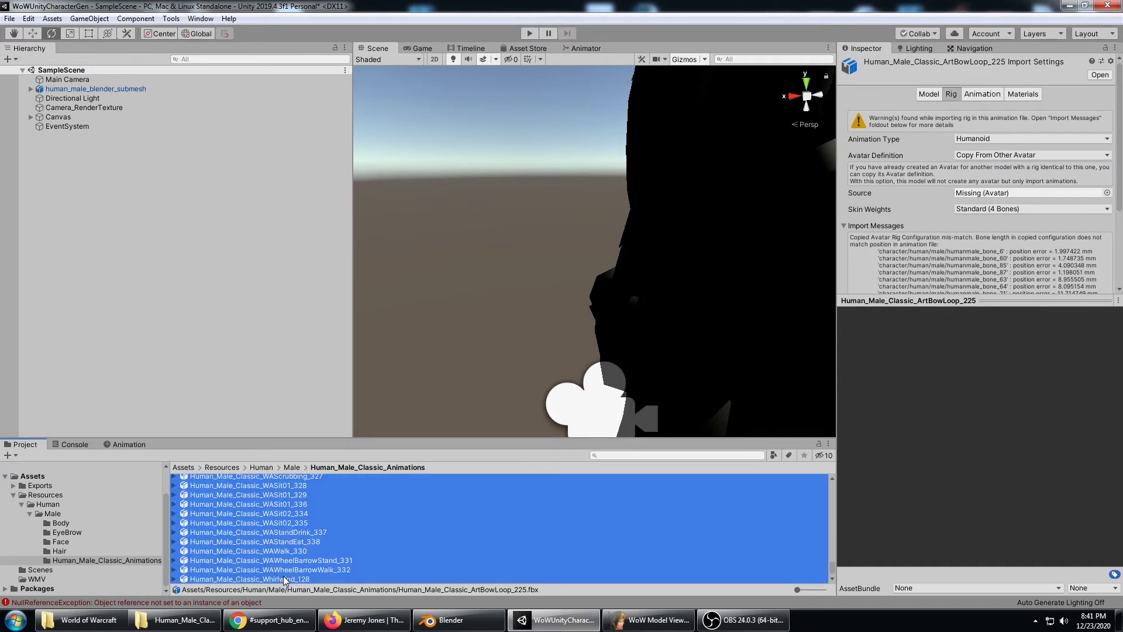
Step: Set the selected animation files' rigs to Copy From Other Avatar, with Human_Male_Classic_SubmeshesAvatar as the source, and apply
left_click(975, 95)
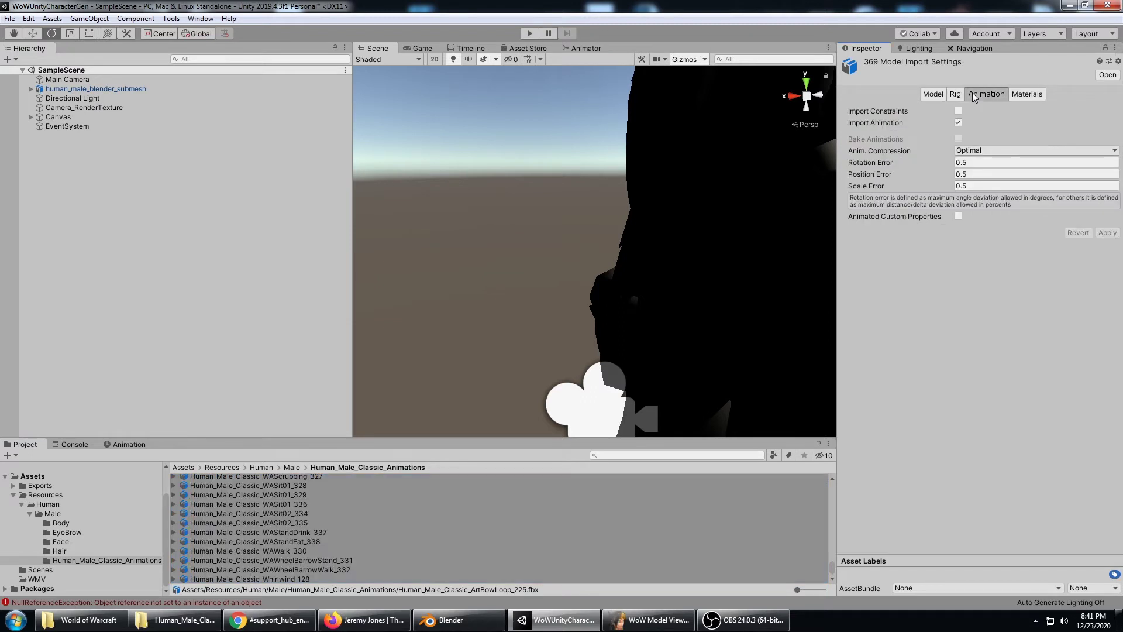
left_click(956, 94)
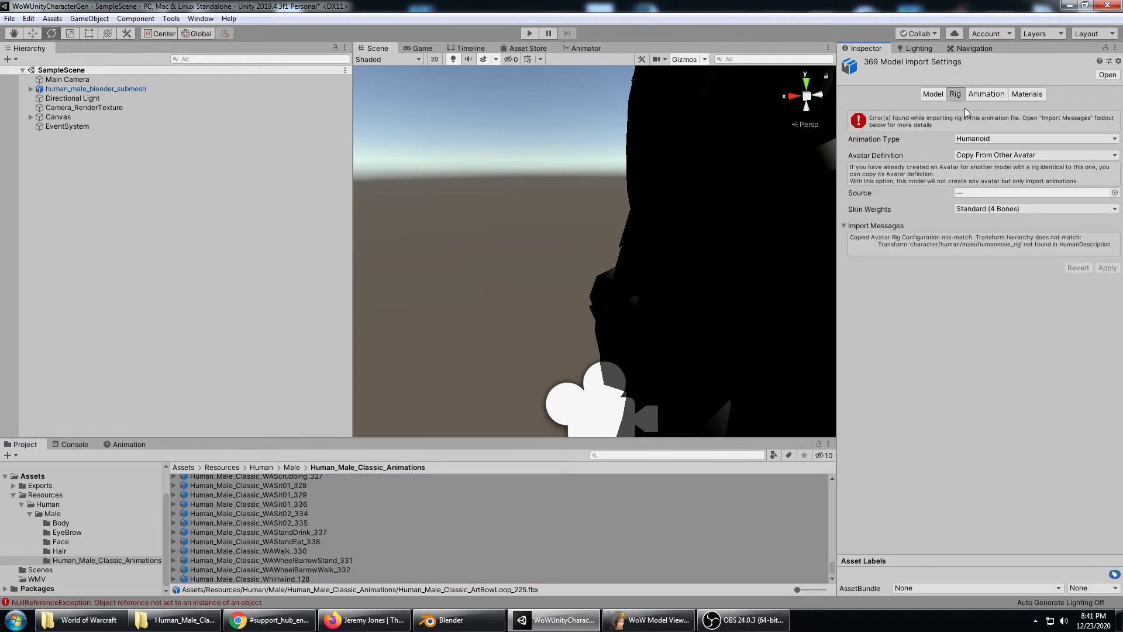
left_click(997, 156)
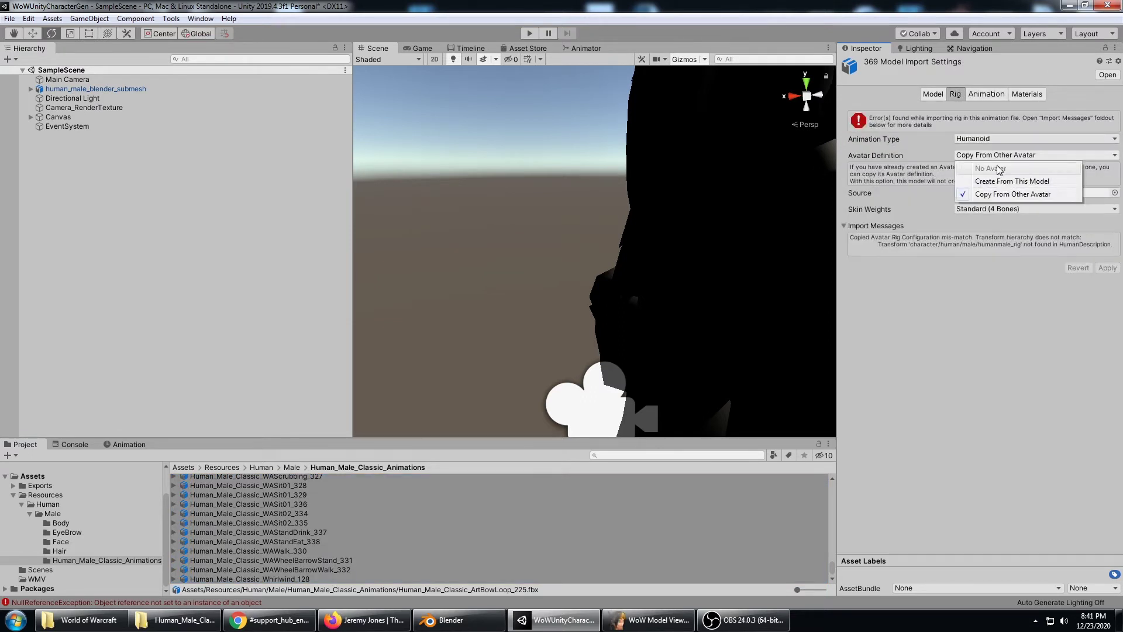
left_click(1022, 196)
left_click(1115, 193)
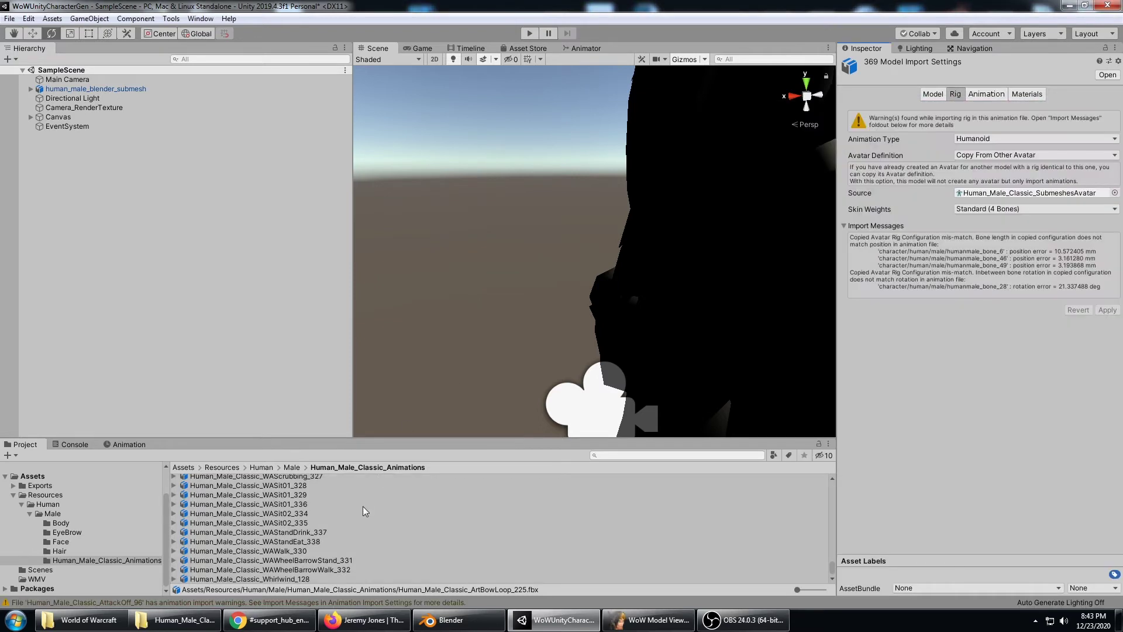
Step: Expand Human_Male_Classic_ArtBowLoop_225 and play a preview of its ArtBowLoop [225] clip
left_click(316, 503)
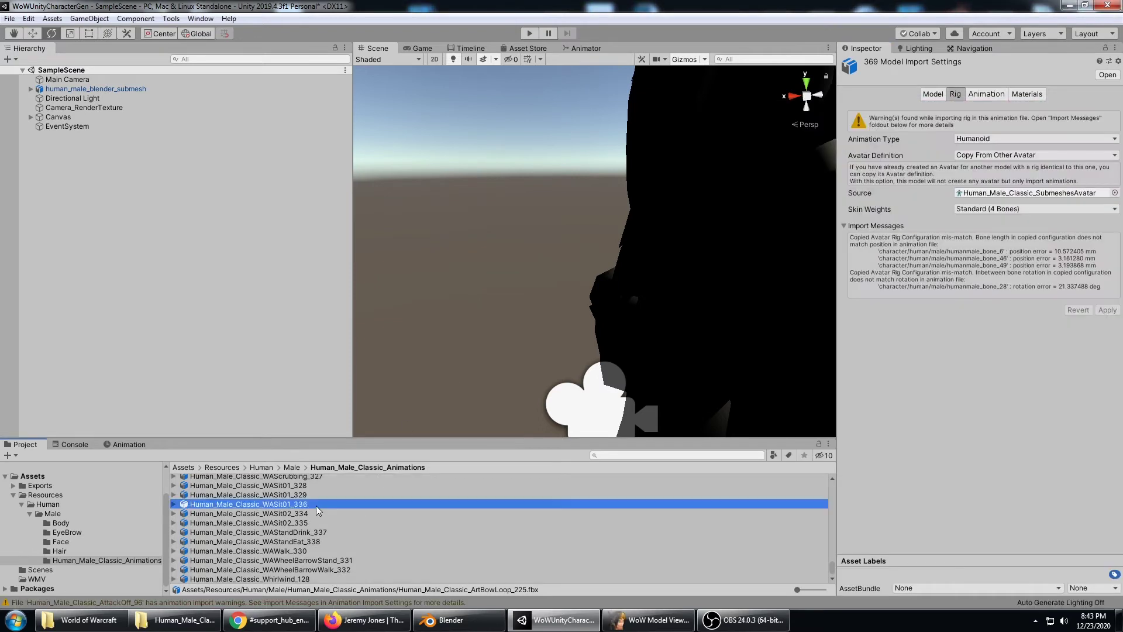
scroll(750, 574, "up", 5)
left_click_drag(833, 562, 824, 491)
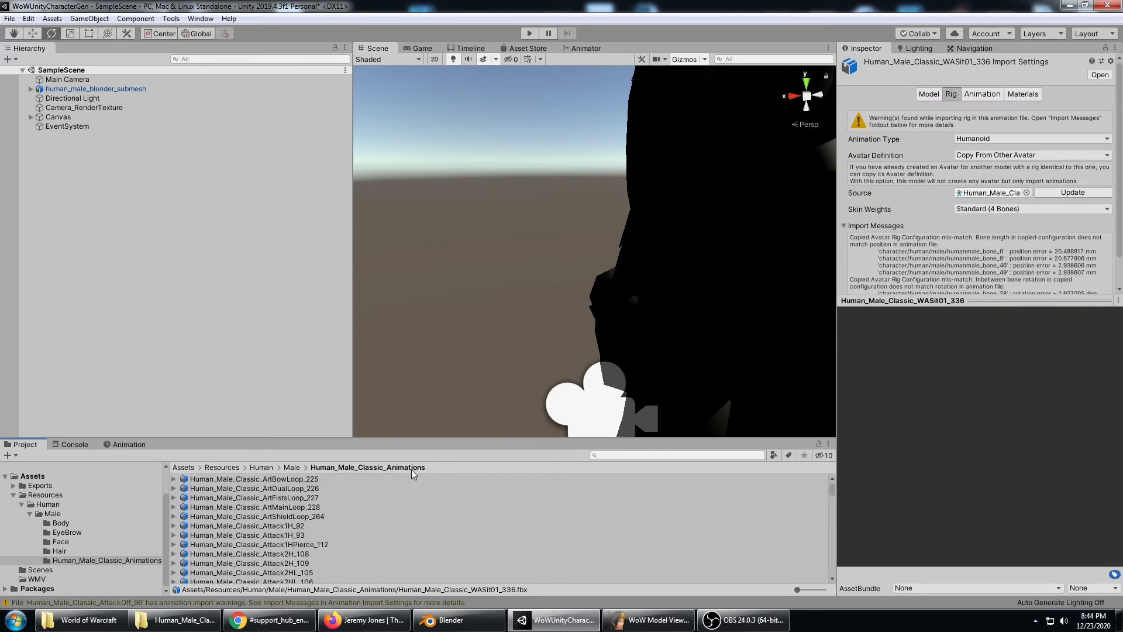
left_click(300, 482)
left_click(174, 480)
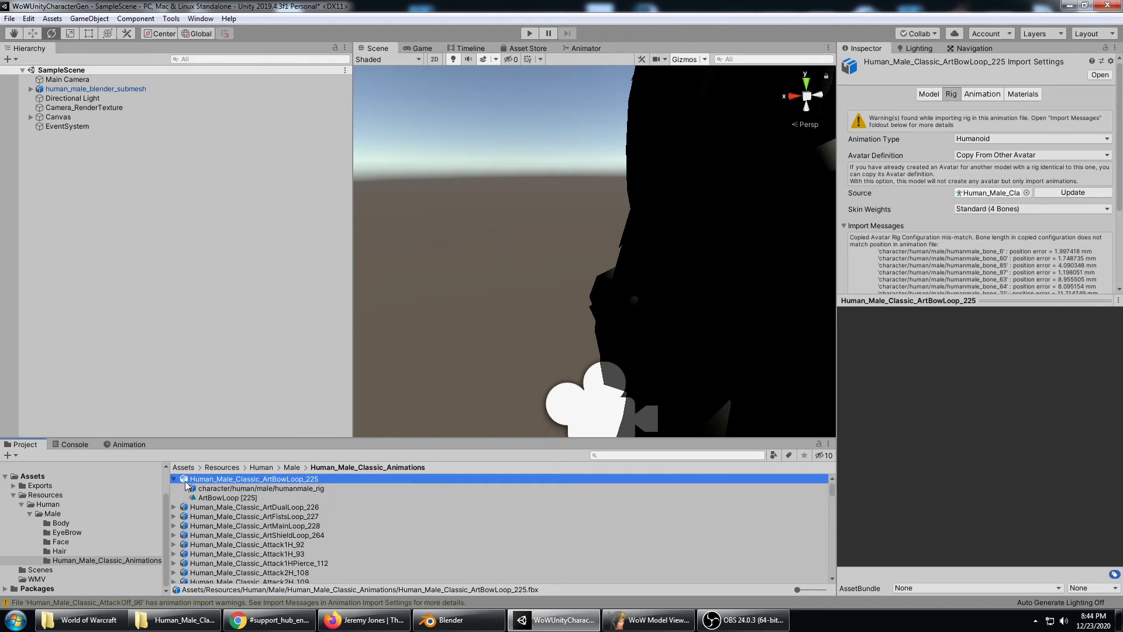
left_click(225, 491)
left_click(234, 482)
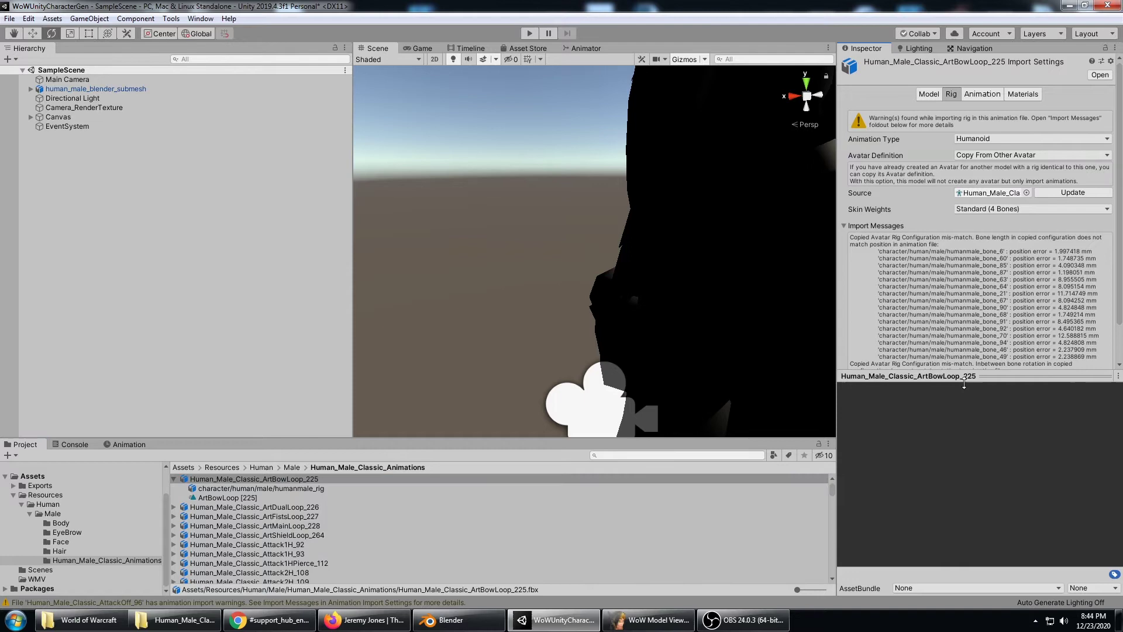
left_click(237, 489)
left_click(237, 498)
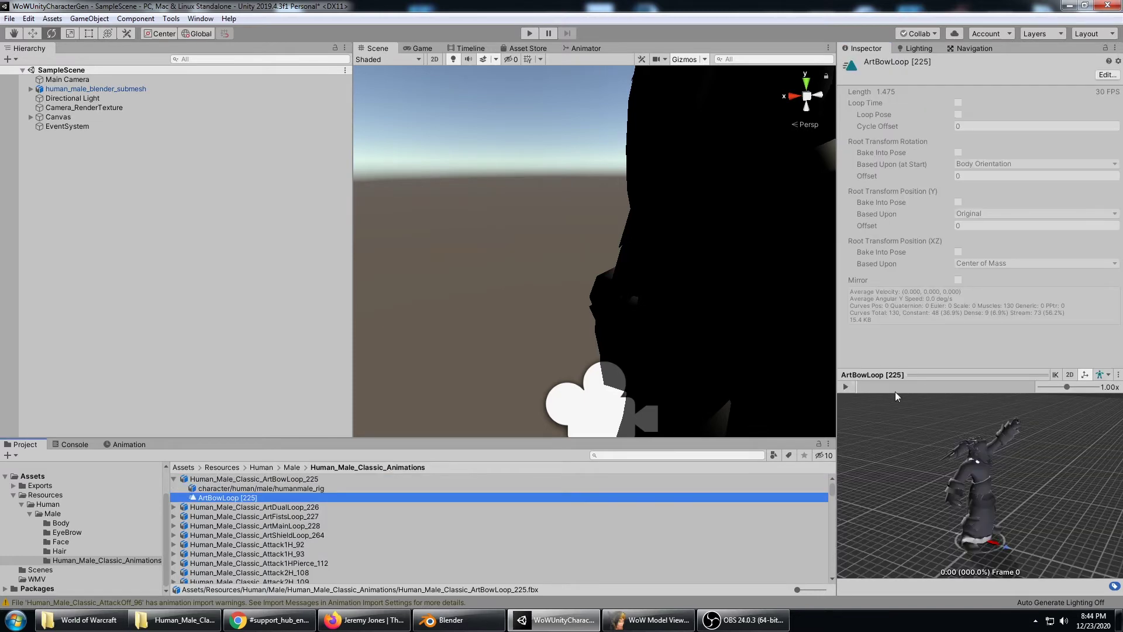
left_click(845, 387)
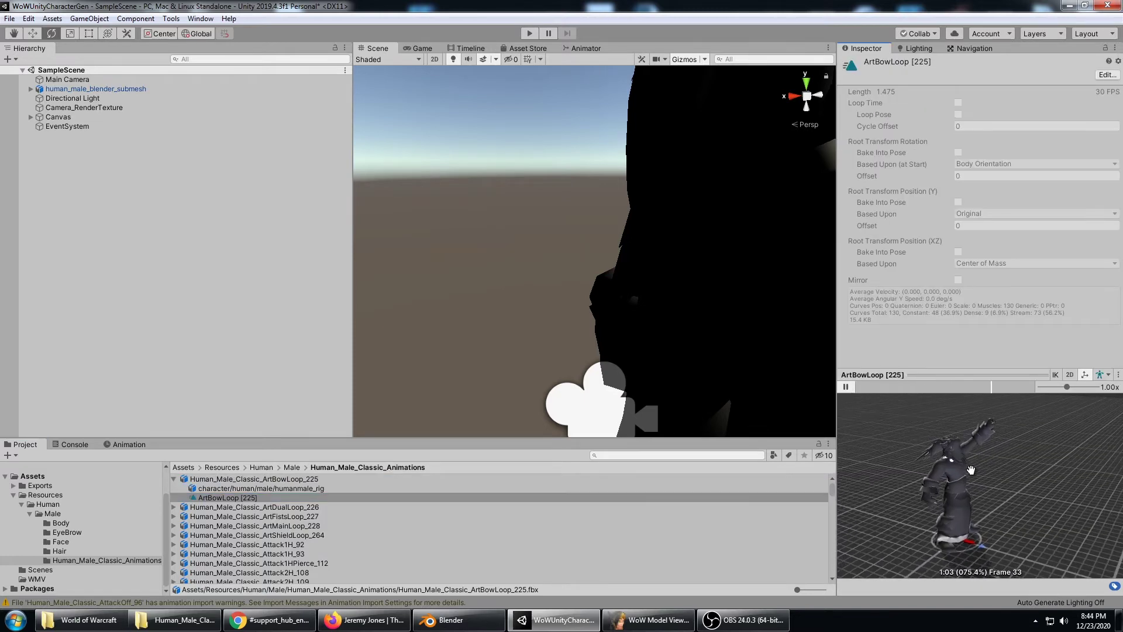
Step: Examine the playing ArtBowLoop animation from several angles, including the raised arm, hand and torso, and stop the preview
scroll(1019, 488, "up", 3)
left_click_drag(1019, 488, 948, 503)
right_click_drag(948, 504, 1109, 451)
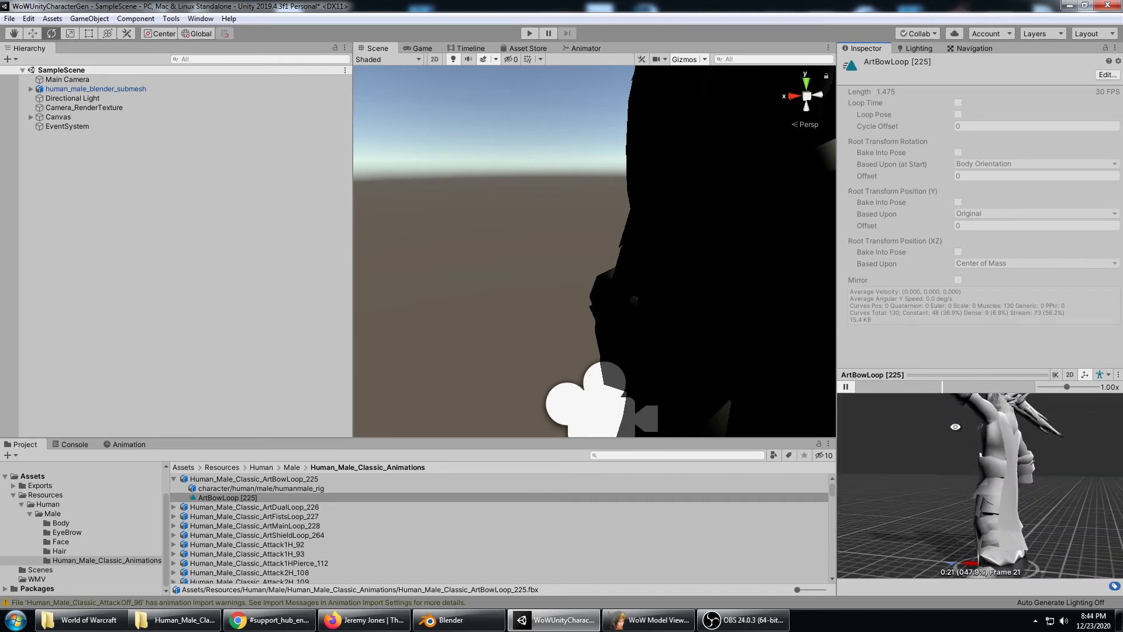
left_click_drag(955, 426, 978, 505)
right_click_drag(979, 506, 1030, 497)
left_click_drag(1030, 496, 1050, 510)
middle_click_drag(1050, 509, 1033, 495)
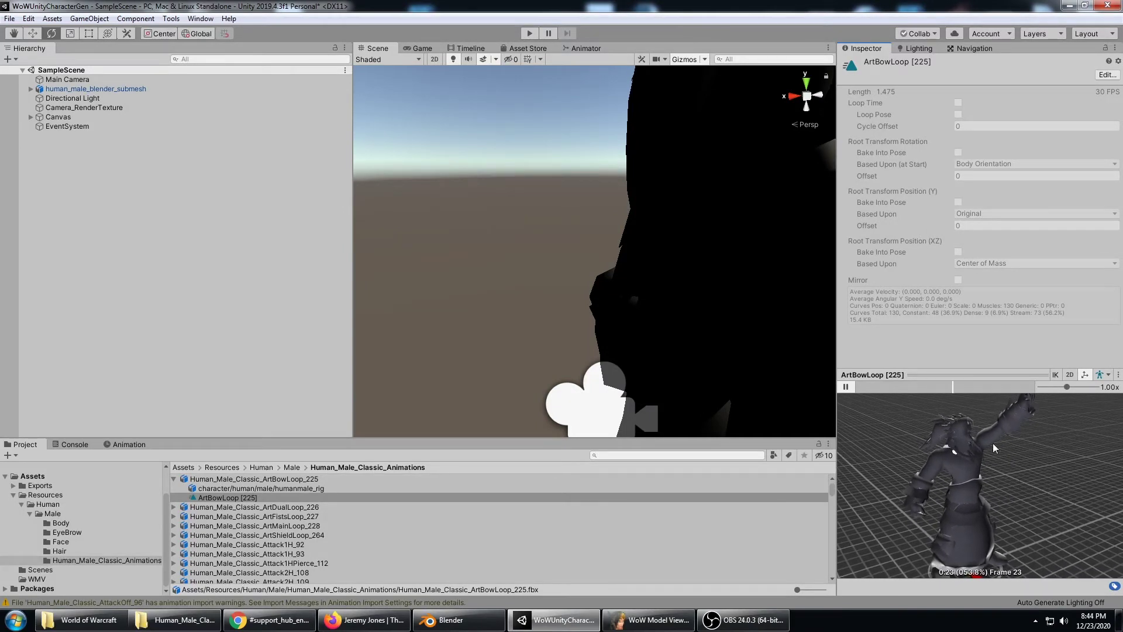
left_click_drag(984, 432, 940, 436)
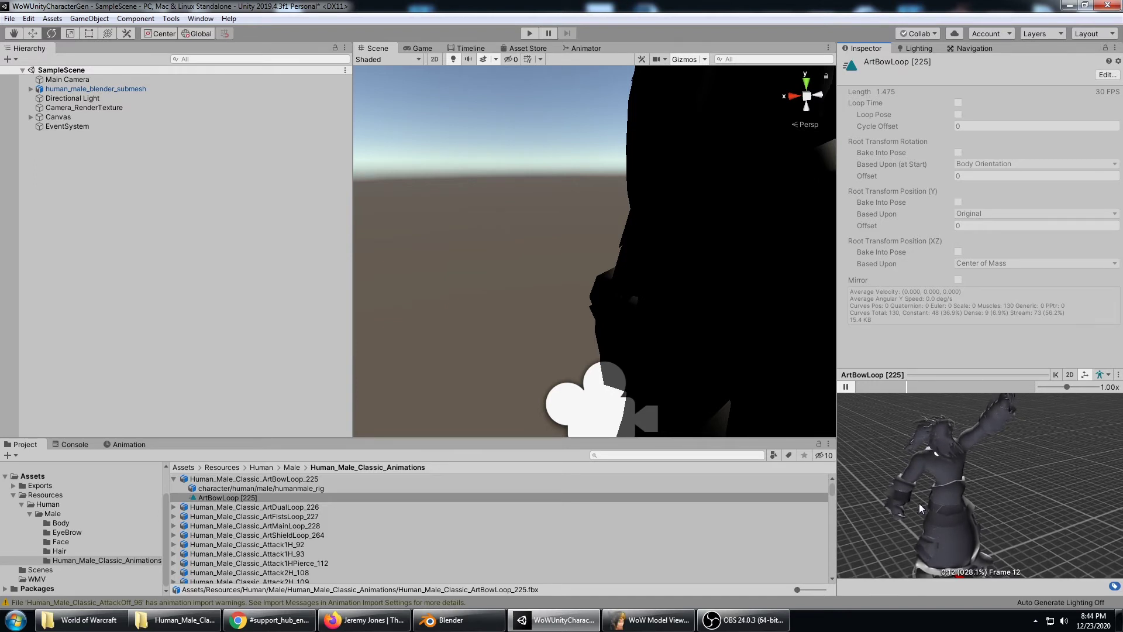
scroll(939, 429, "up", 5)
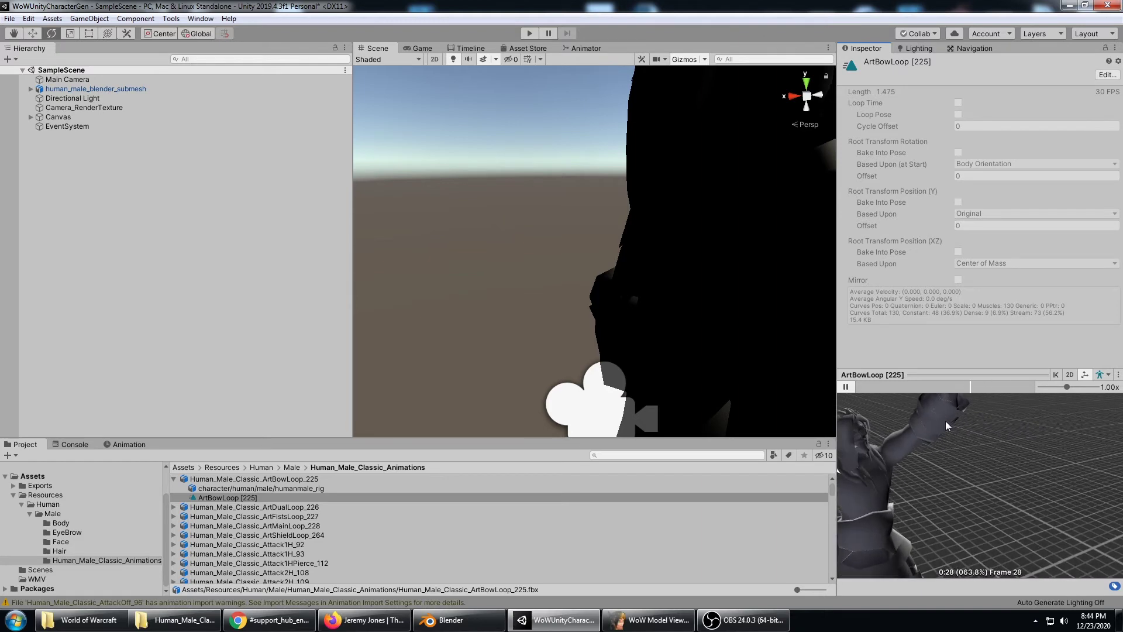
scroll(945, 420, "down", 5)
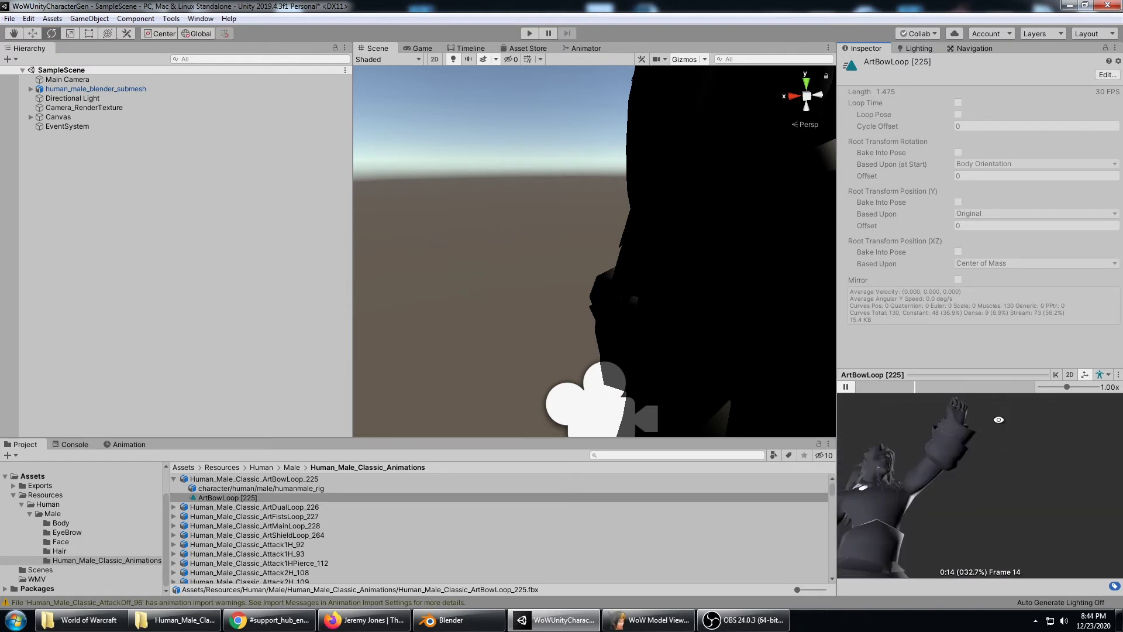
left_click_drag(948, 503, 903, 464)
mouse_move(904, 465)
right_mouse_down()
mouse_move(944, 478)
mouse_move(912, 468)
right_mouse_up()
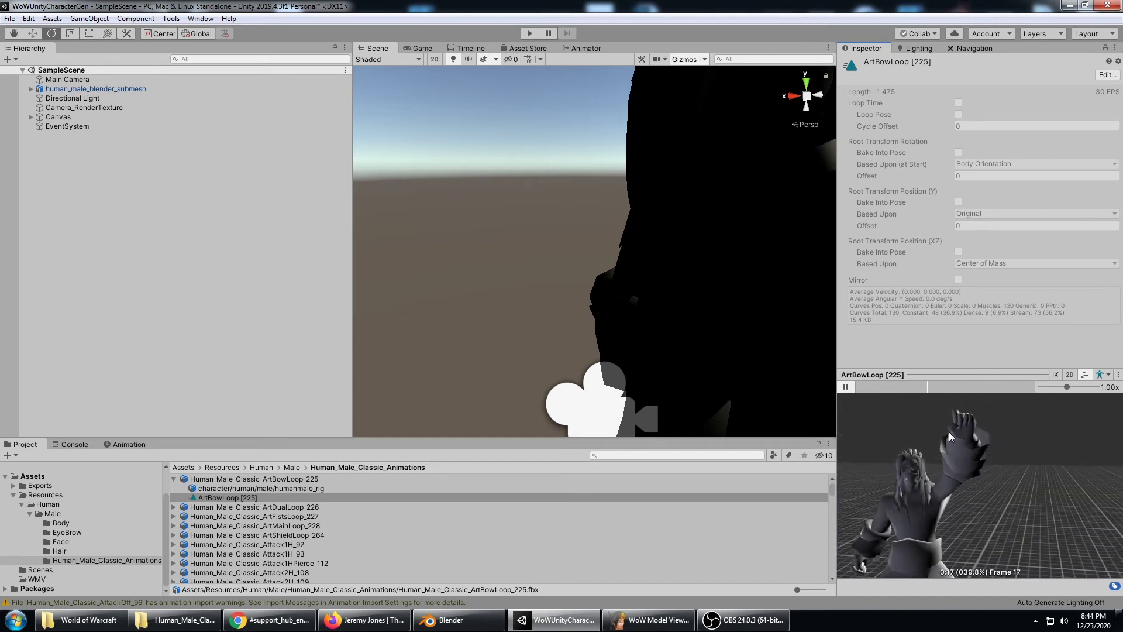
scroll(947, 433, "up", 5)
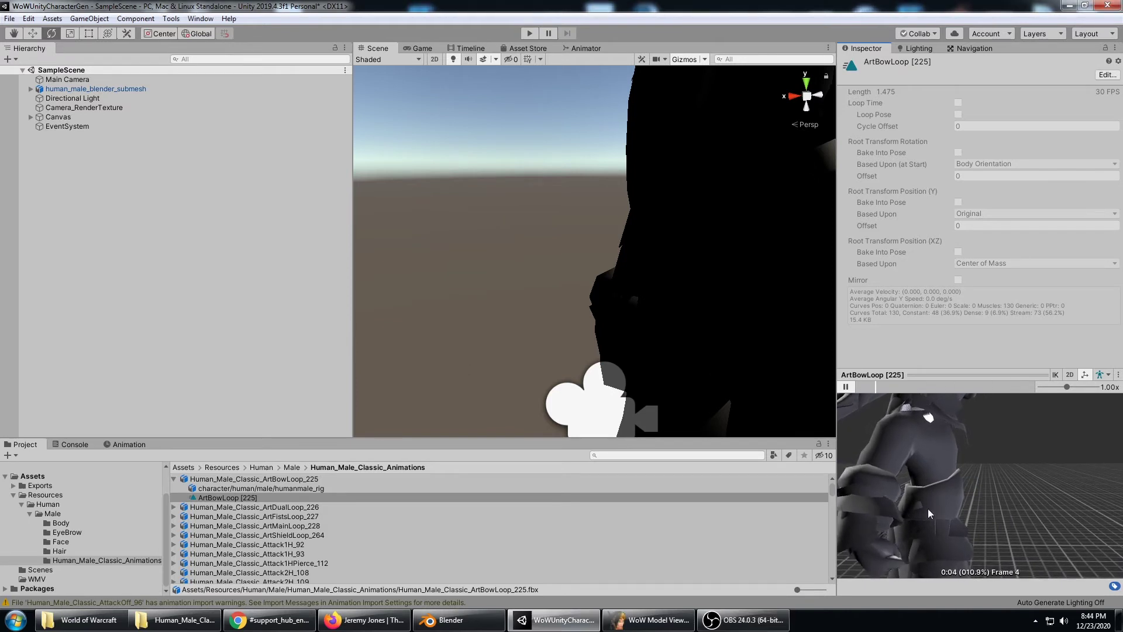
right_click_drag(928, 513, 909, 446)
middle_click_drag(909, 446, 975, 511)
right_click_drag(976, 511, 973, 559)
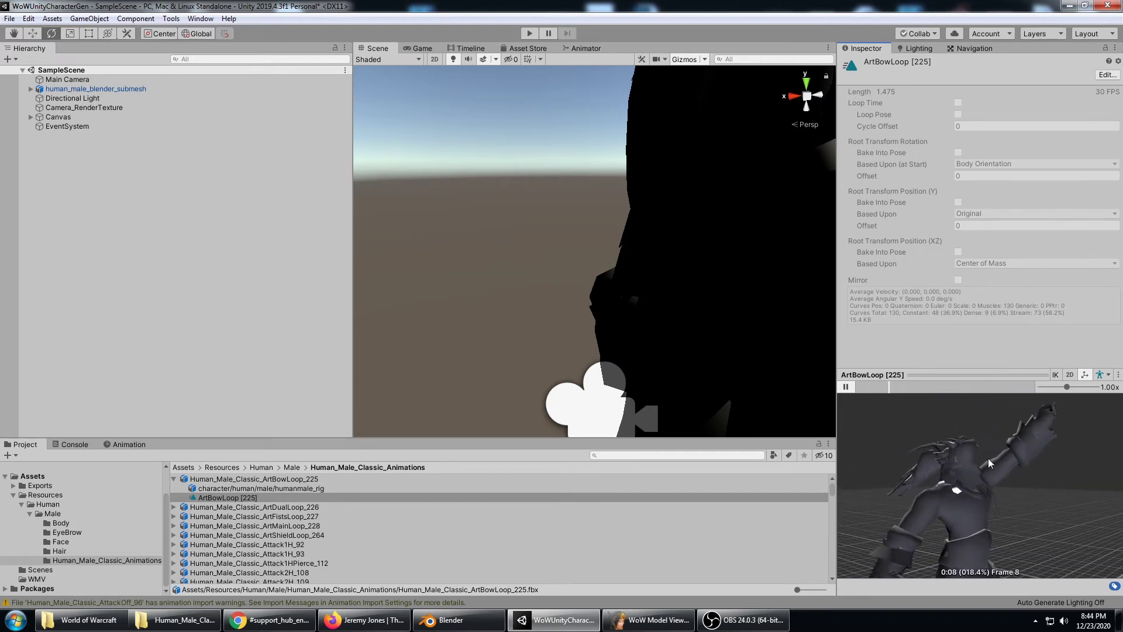
left_click_drag(989, 463, 802, 513)
left_click(845, 388)
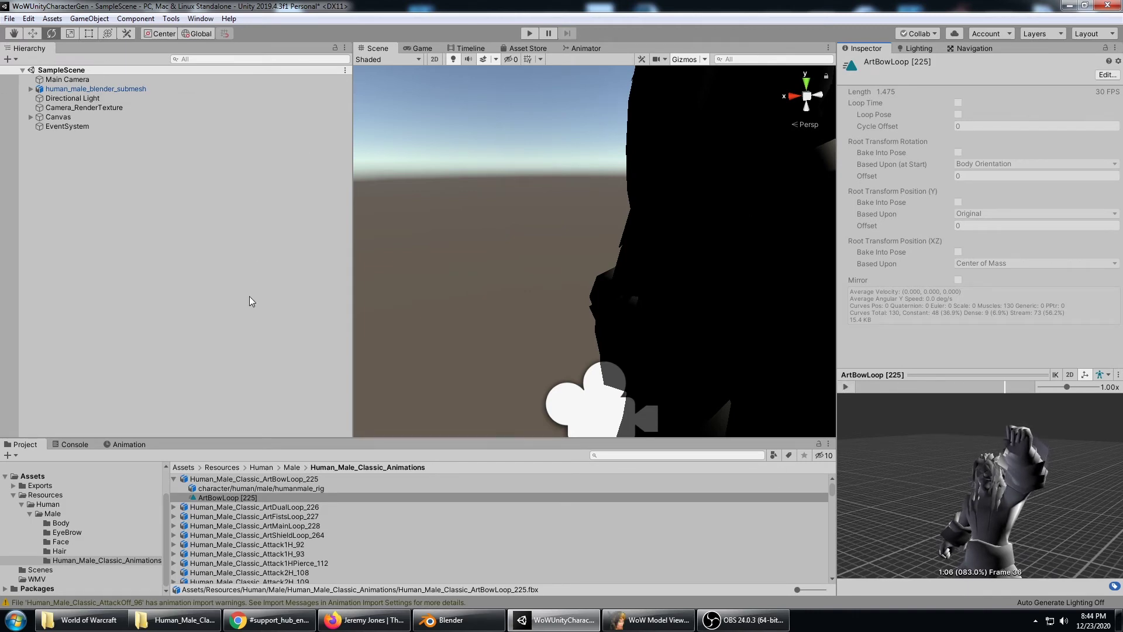
Step: Play the Attack1H [93] clip from Human_Male_Classic_Attack1H_93, examine it from several angles, and stop the preview
left_click(269, 553)
scroll(240, 548, "down", 2)
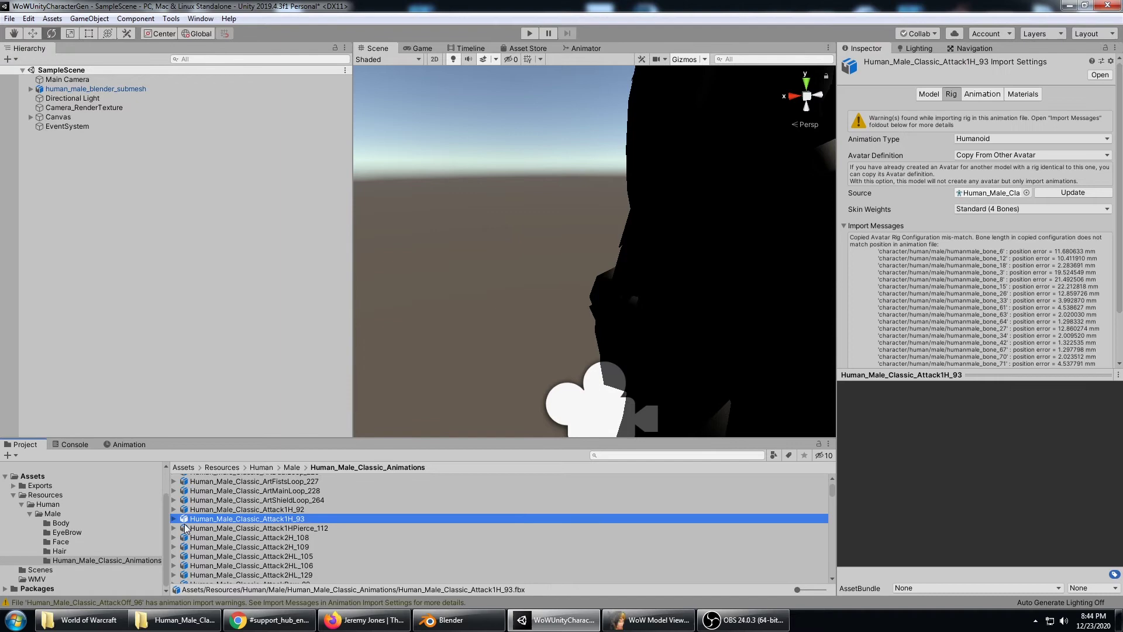
left_click(175, 519)
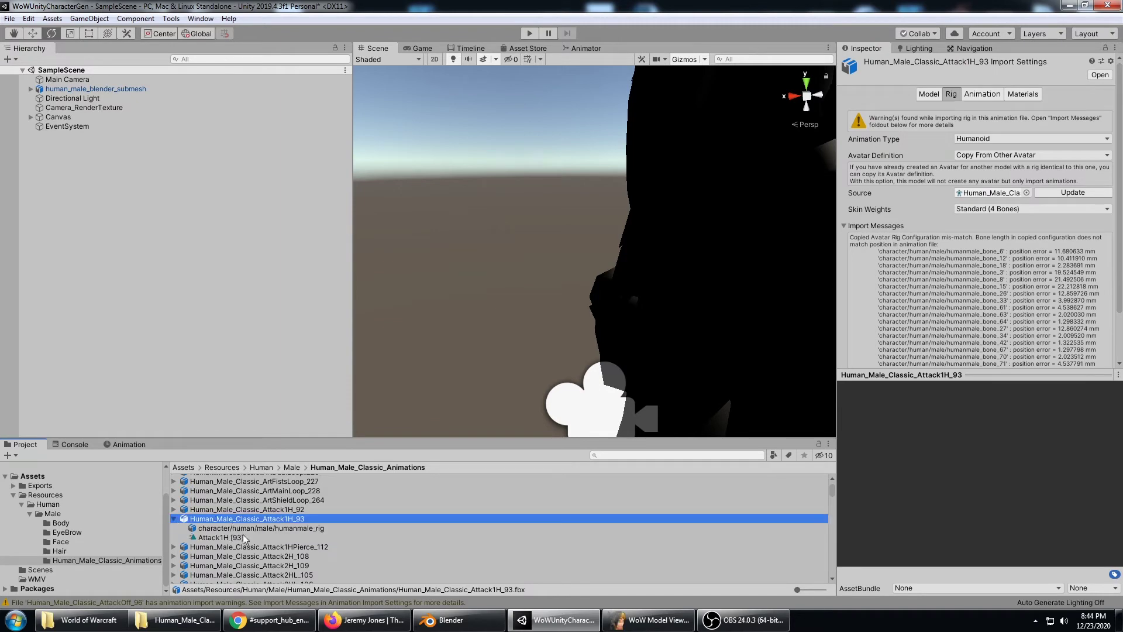
left_click(221, 538)
left_click(846, 387)
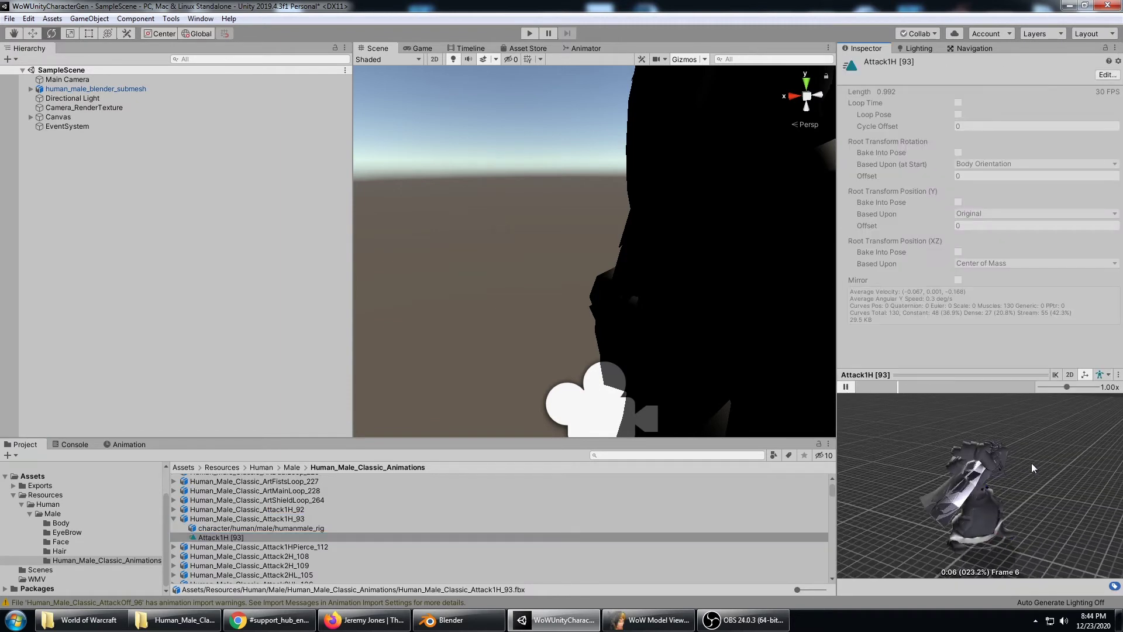
mouse_move(1008, 485)
left_mouse_down()
mouse_move(1046, 491)
mouse_move(997, 485)
left_mouse_up()
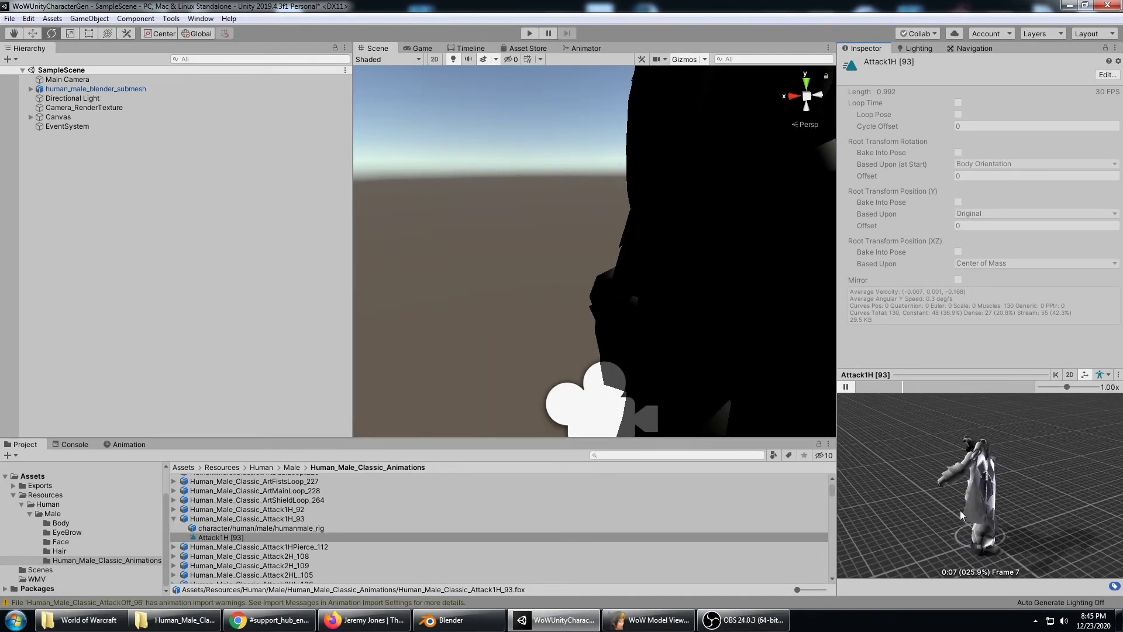
left_click_drag(960, 516, 890, 419)
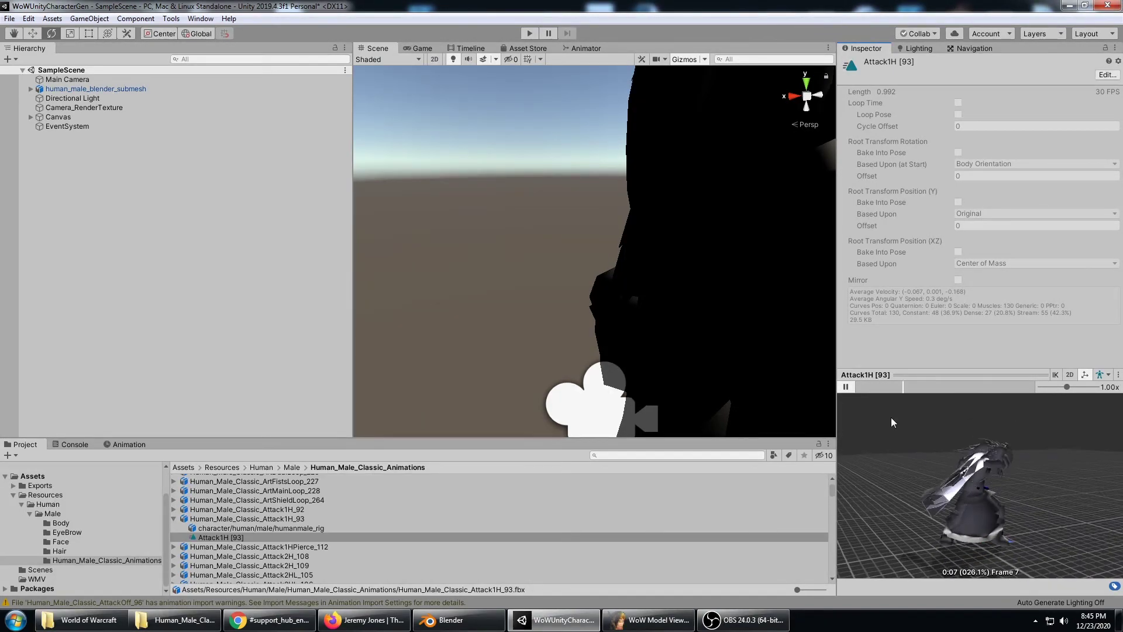
left_click(846, 387)
left_click(180, 194)
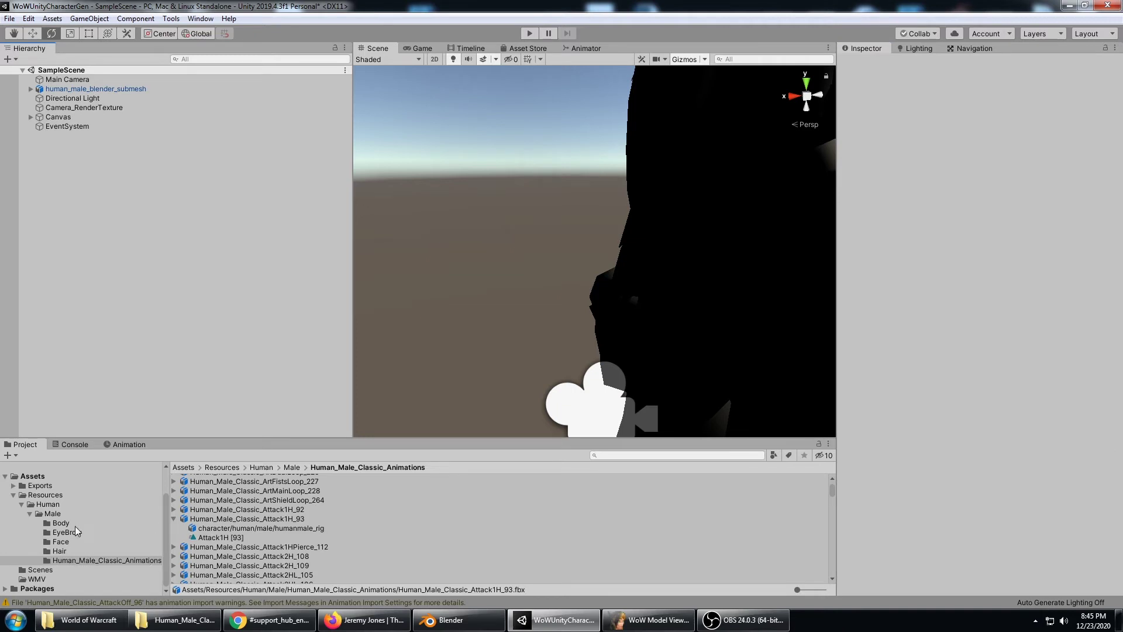
Step: Add the Human_Male_Classic_Submeshes model from the Male folder to the scene and set its position to 0, 0, 0
left_click(53, 513)
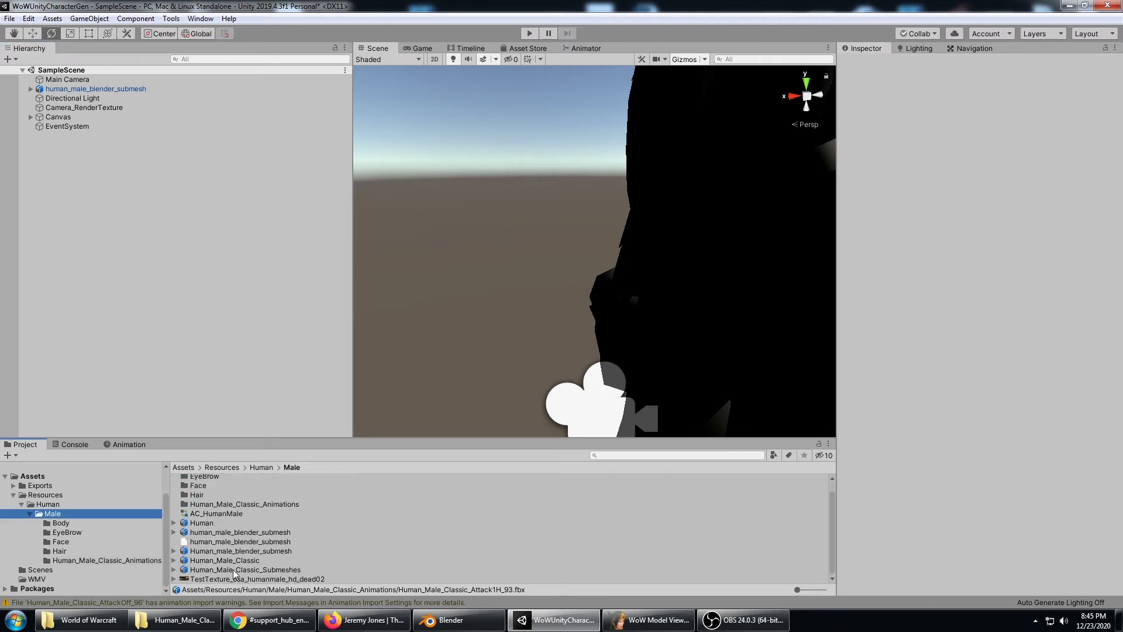
scroll(526, 293, "down", 5)
right_click_drag(532, 297, 509, 363)
scroll(604, 331, "down", 5)
left_click_drag(404, 443, 475, 281)
type("0")
key("Tab")
type("0")
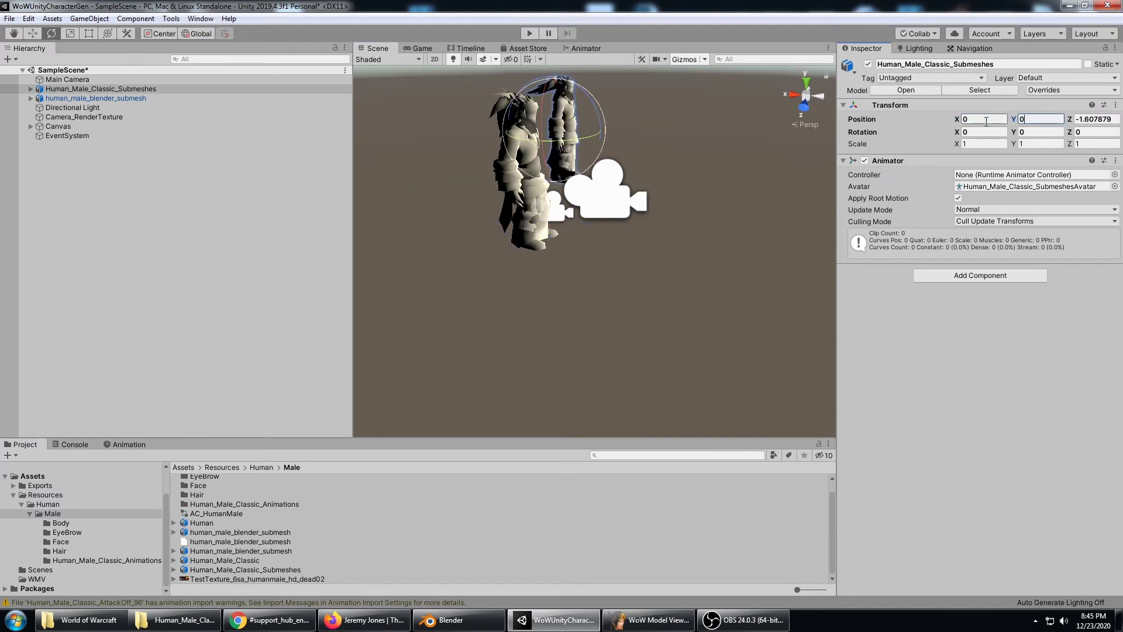
type("0")
Step: Examine the placed Human_Male_Classic_Submeshes model from the front, alongside the existing human_male_blender_submesh model
left_click_drag(502, 206, 464, 261, "alt")
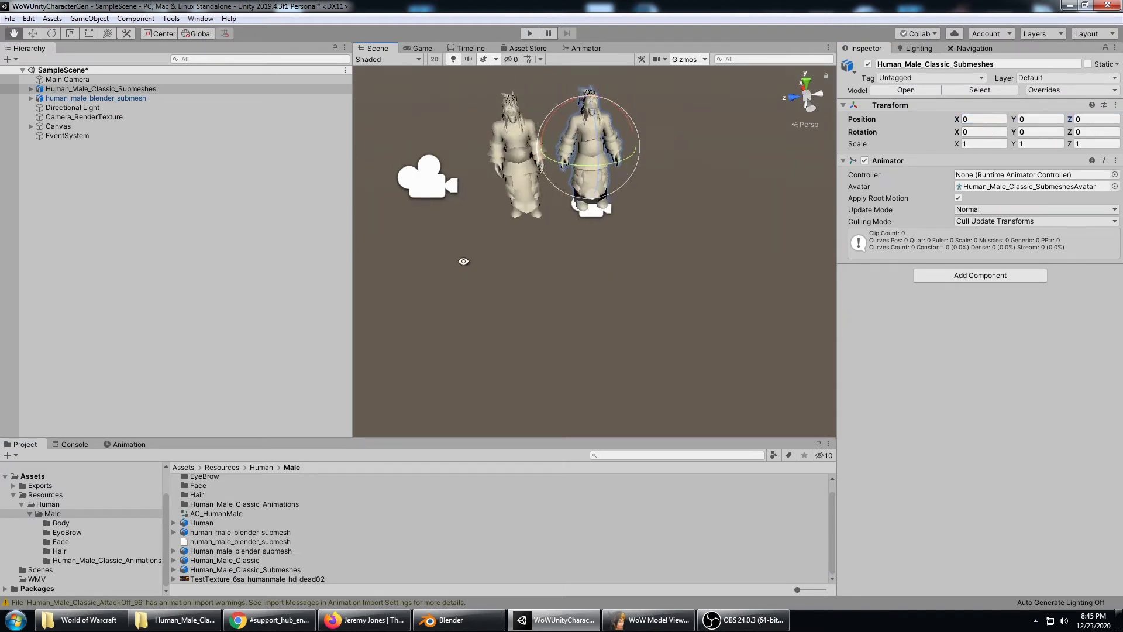
middle_click_drag(464, 261, 507, 356)
scroll(597, 289, "up", 6)
left_click_drag(597, 289, 547, 220, "alt")
middle_click_drag(547, 221, 537, 202)
left_click_drag(537, 202, 544, 210, "alt")
middle_click_drag(544, 209, 553, 230)
left_click_drag(553, 229, 560, 212, "alt")
scroll(559, 212, "up", 4)
middle_click_drag(559, 212, 523, 223)
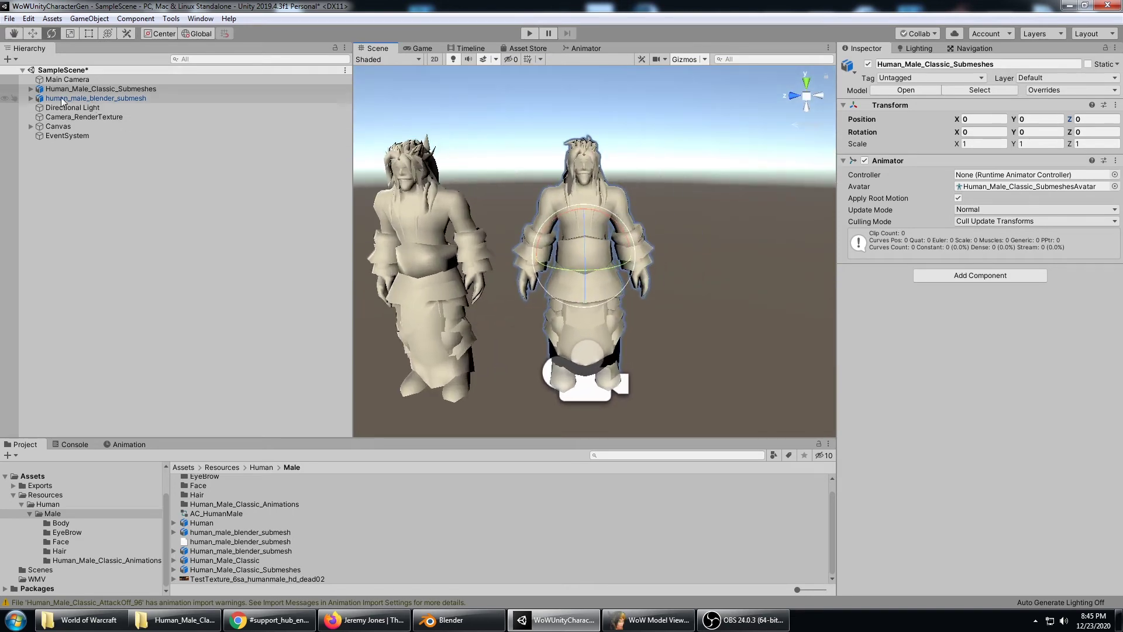
Step: Expand Human_Male_Classic_Submeshes in the scene and examine where its submeshes humanmale, humanmale.001 and humanmale.002 sit on the figure
left_click(100, 88)
left_click(31, 88)
left_click(89, 98)
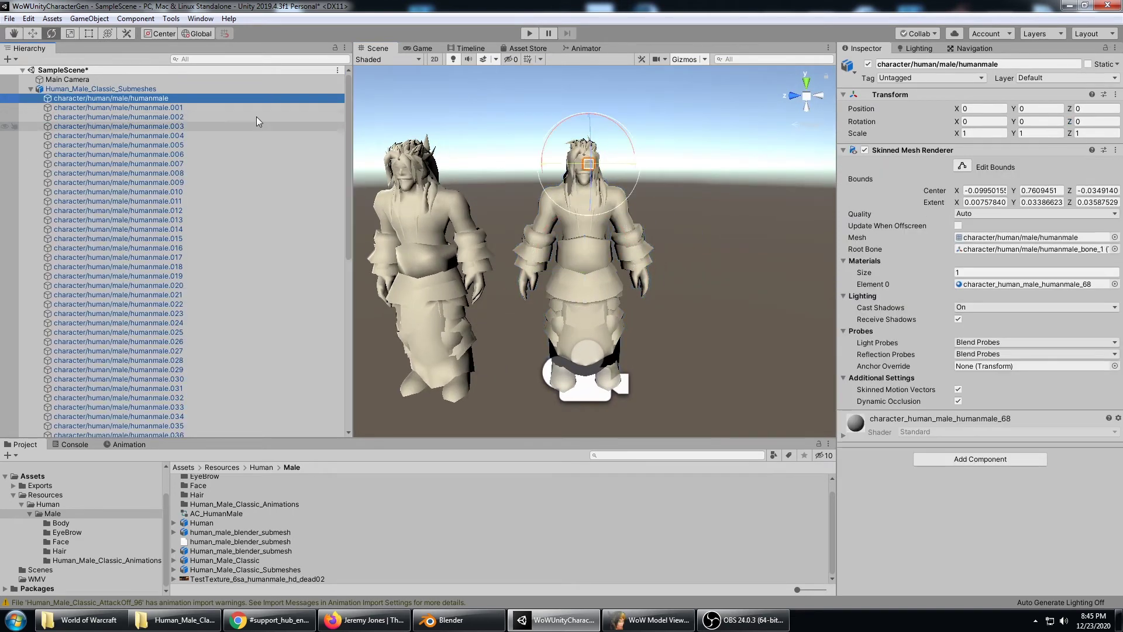
scroll(458, 166, "up", 5)
left_click_drag(458, 166, 510, 194, "alt")
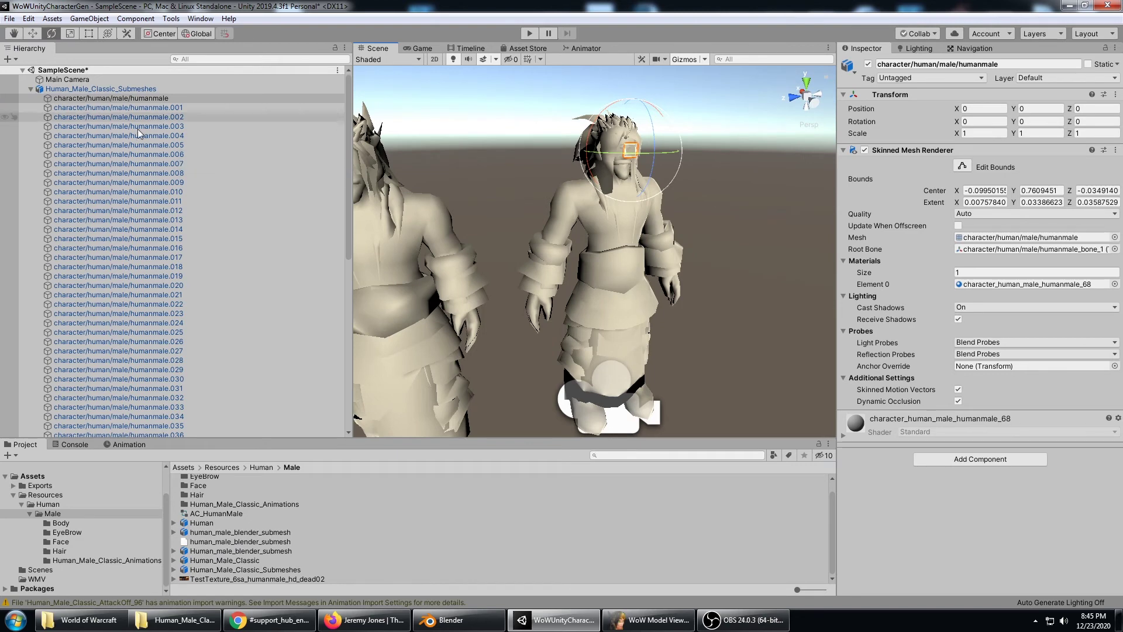
left_click(171, 108)
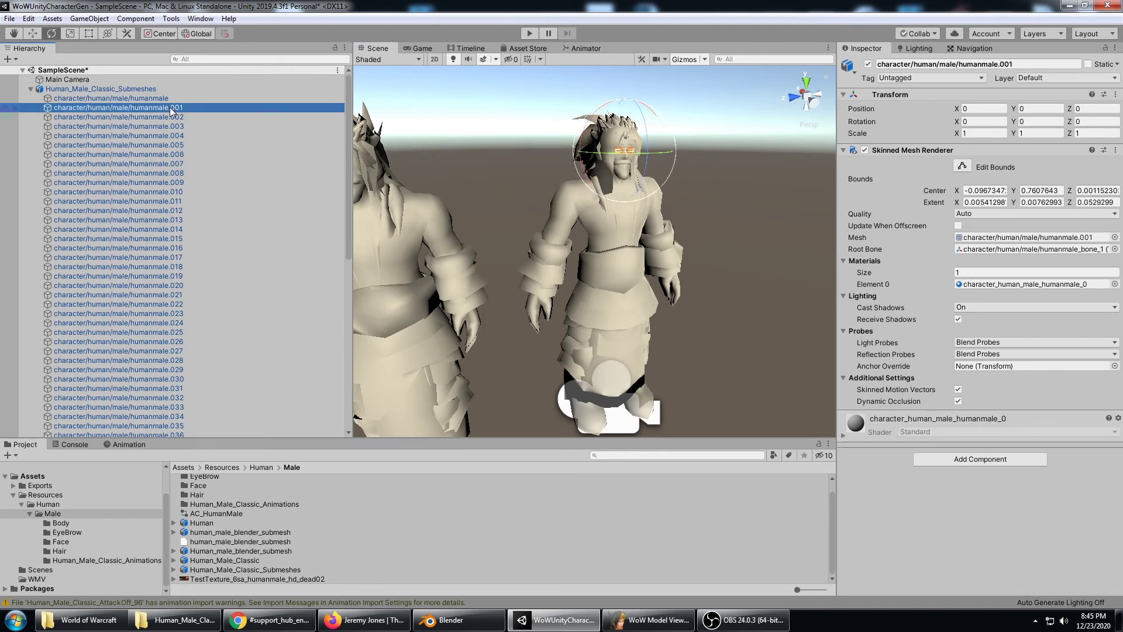
left_click(171, 99)
left_click_drag(682, 221, 602, 212, "alt")
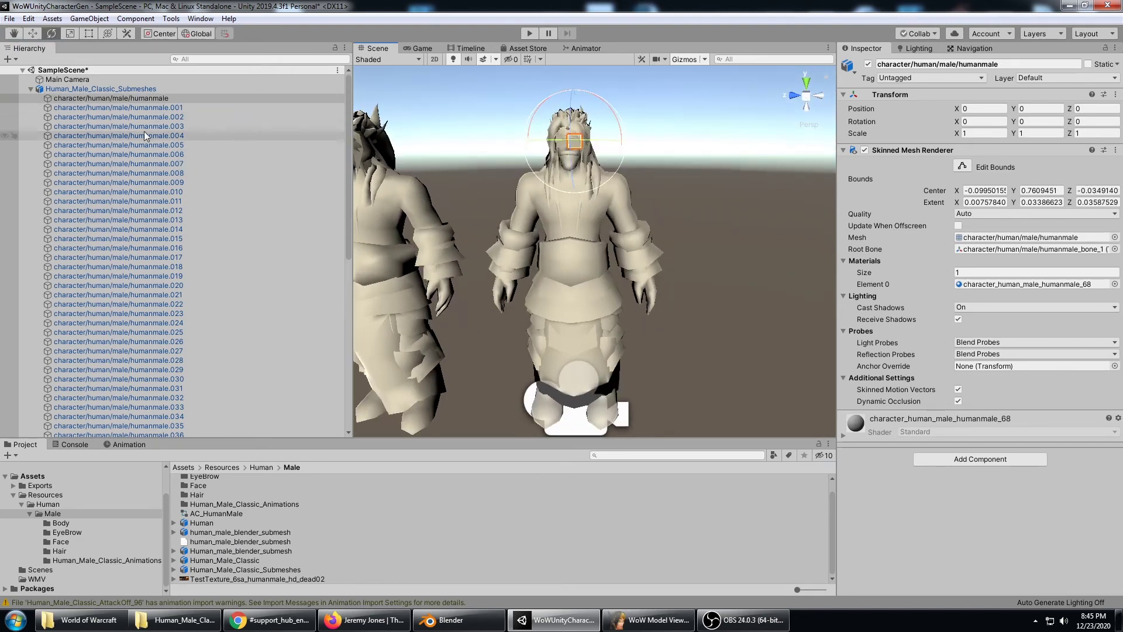
left_click(142, 107)
key("Down")
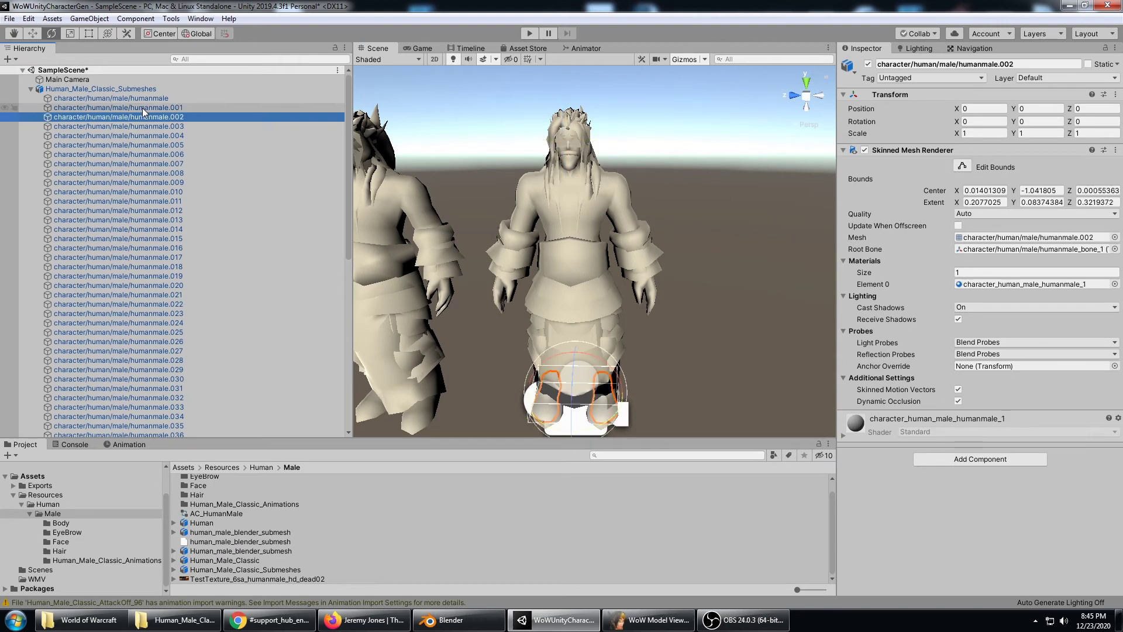
Step: Examine the humanmale and humanmale.068 submeshes over the eyes up close, first separately and then selected together
double_click(142, 100)
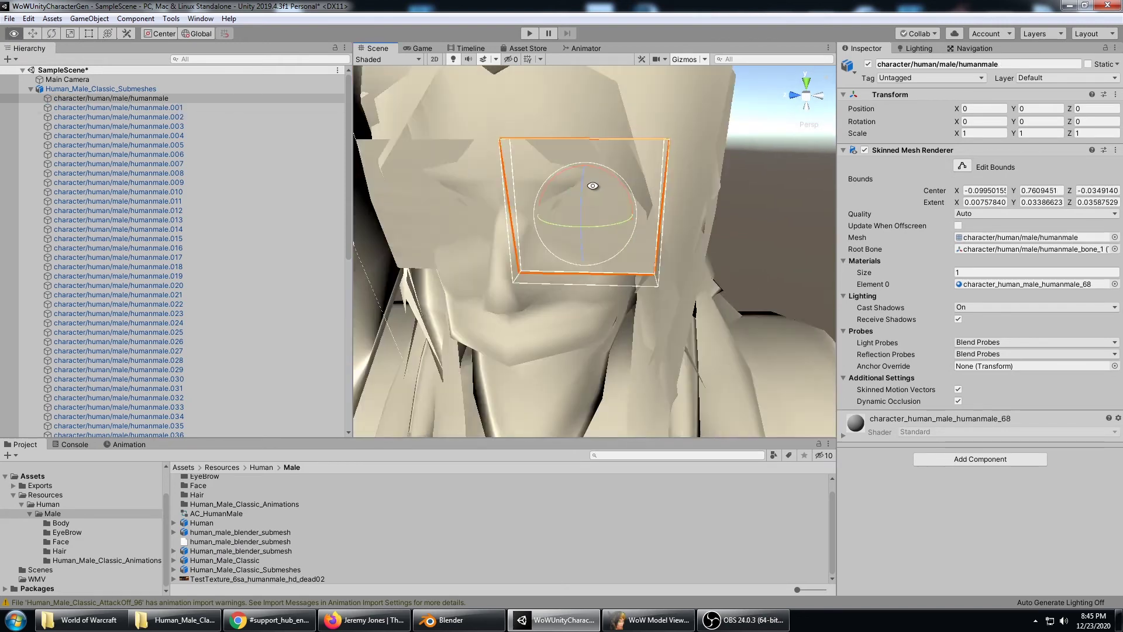
scroll(614, 181, "down", 5)
left_click_drag(614, 181, 630, 51, "alt")
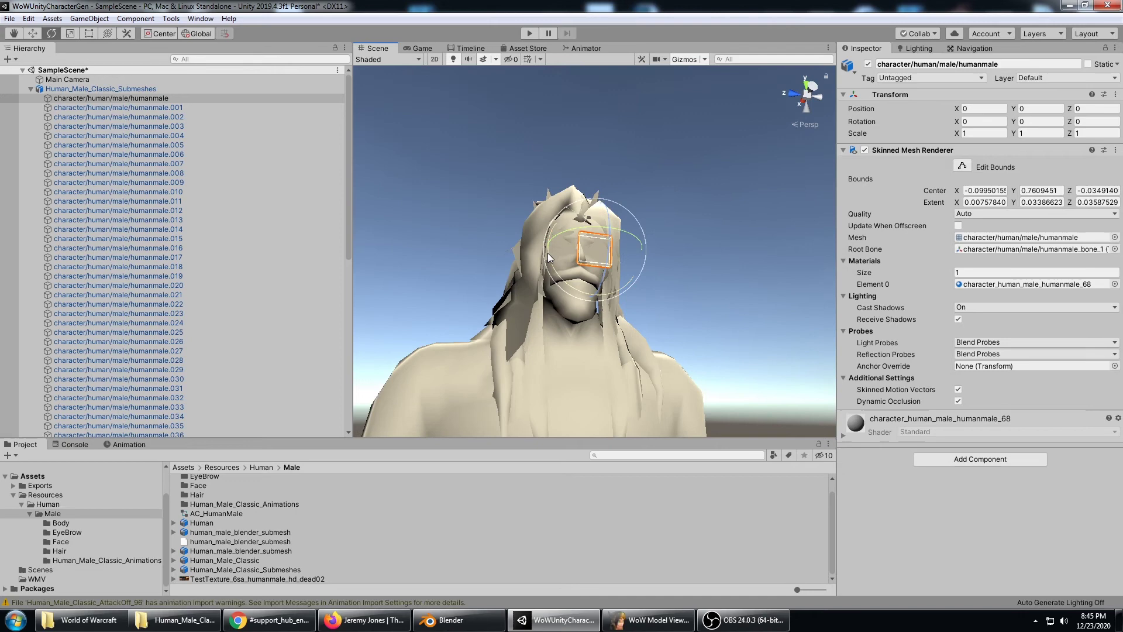
left_click(665, 217)
left_click(552, 257)
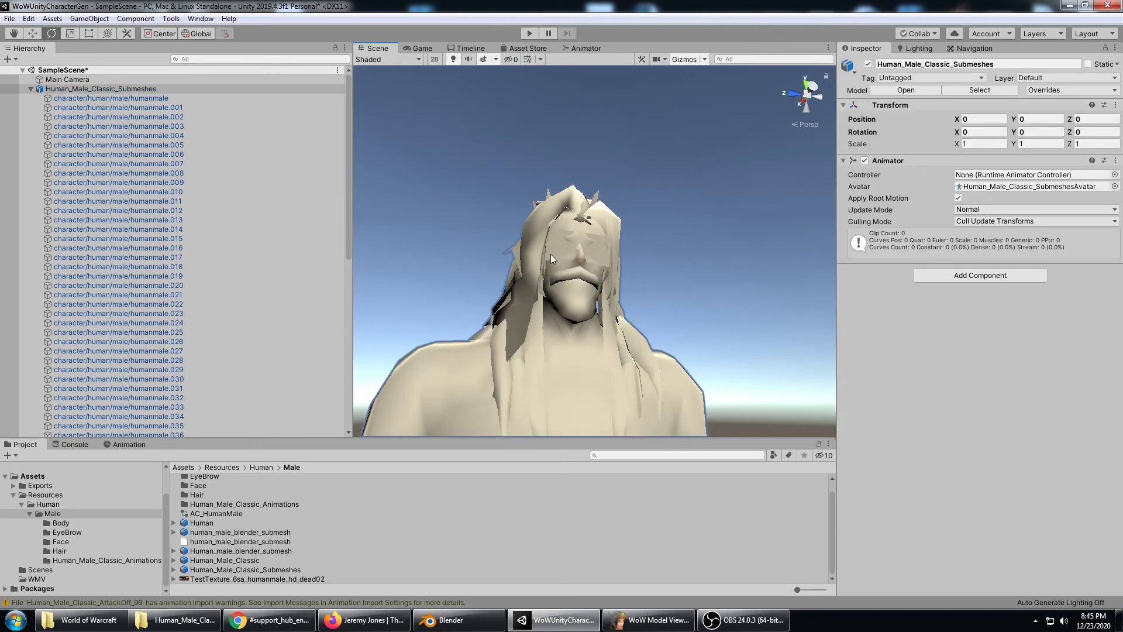
left_click(552, 254)
scroll(189, 263, "down", 2)
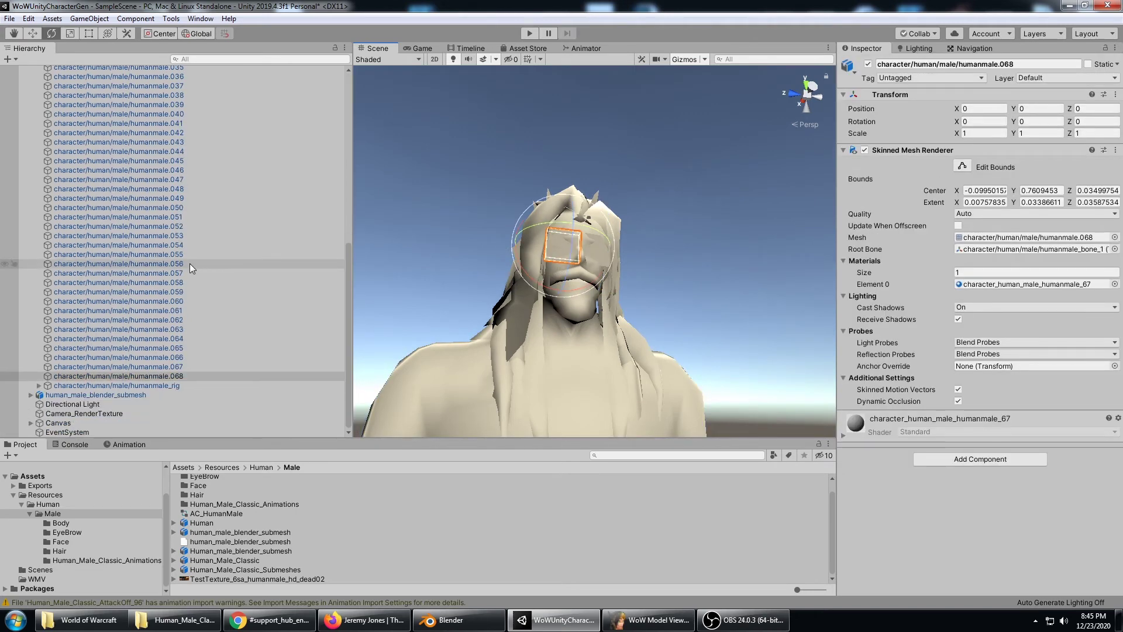
scroll(193, 263, "up", 13)
left_click(159, 97, "ctrl")
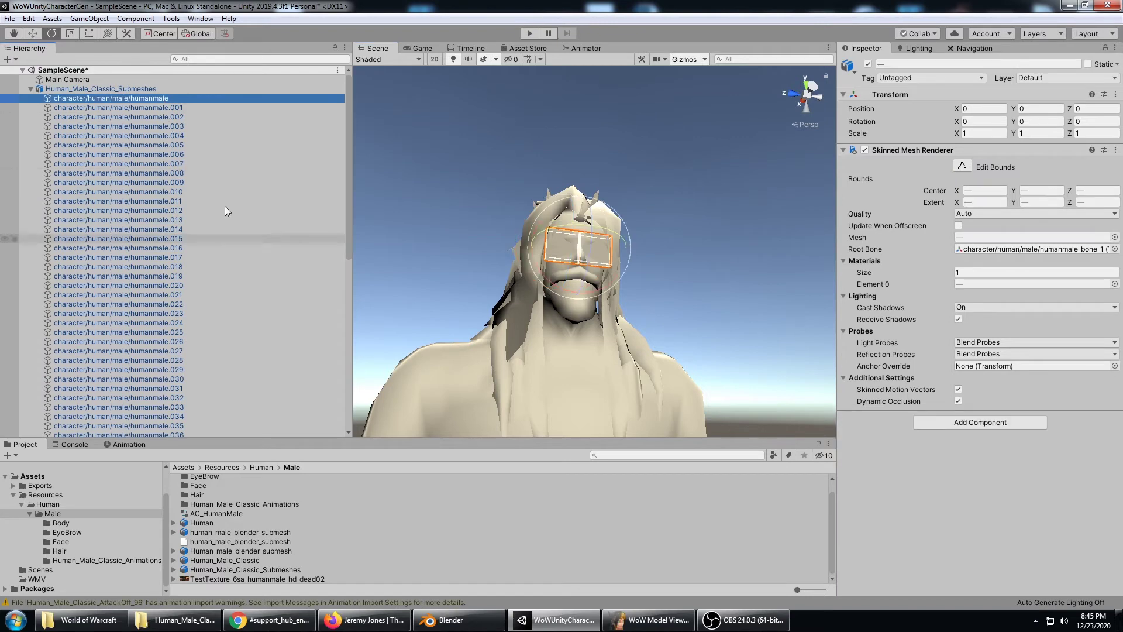
left_click_drag(649, 229, 540, 288, "alt")
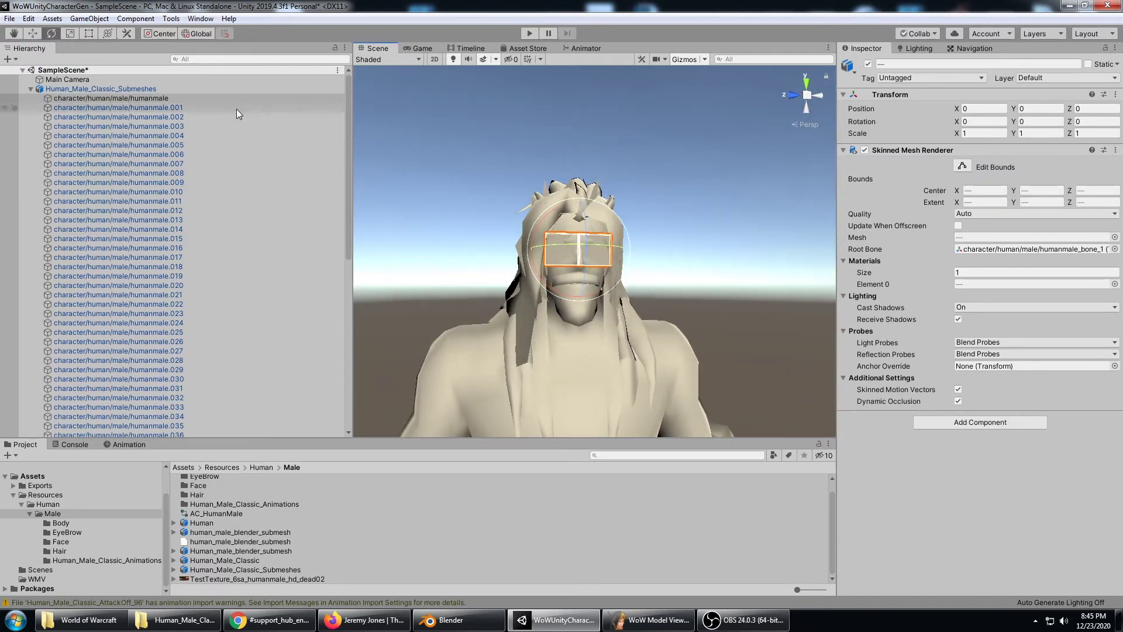
Step: Examine the humanmale.001 submesh at the eyes and the humanmale.041 submesh at the waist
left_click(215, 107)
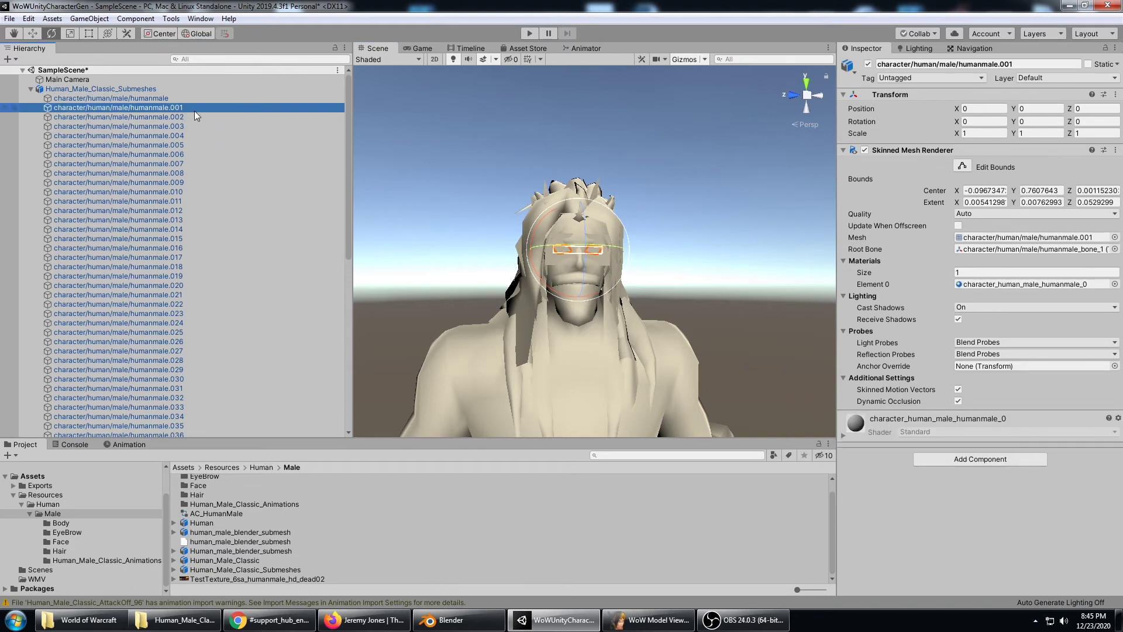
left_click_drag(662, 194, 561, 181, "alt")
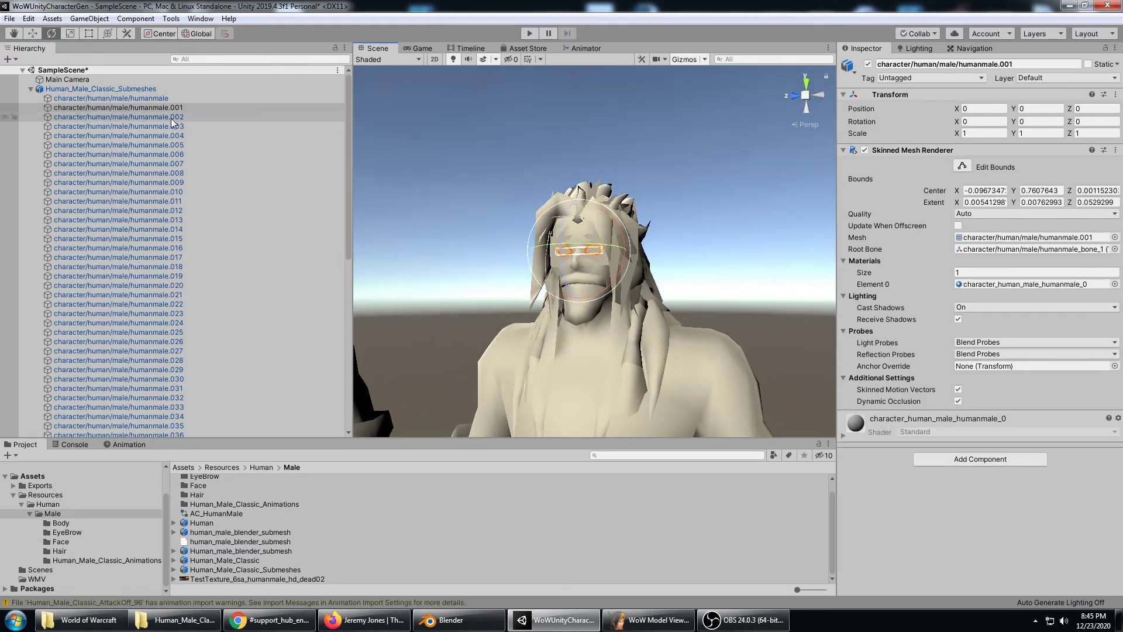
scroll(617, 332, "down", 5)
left_click(588, 350)
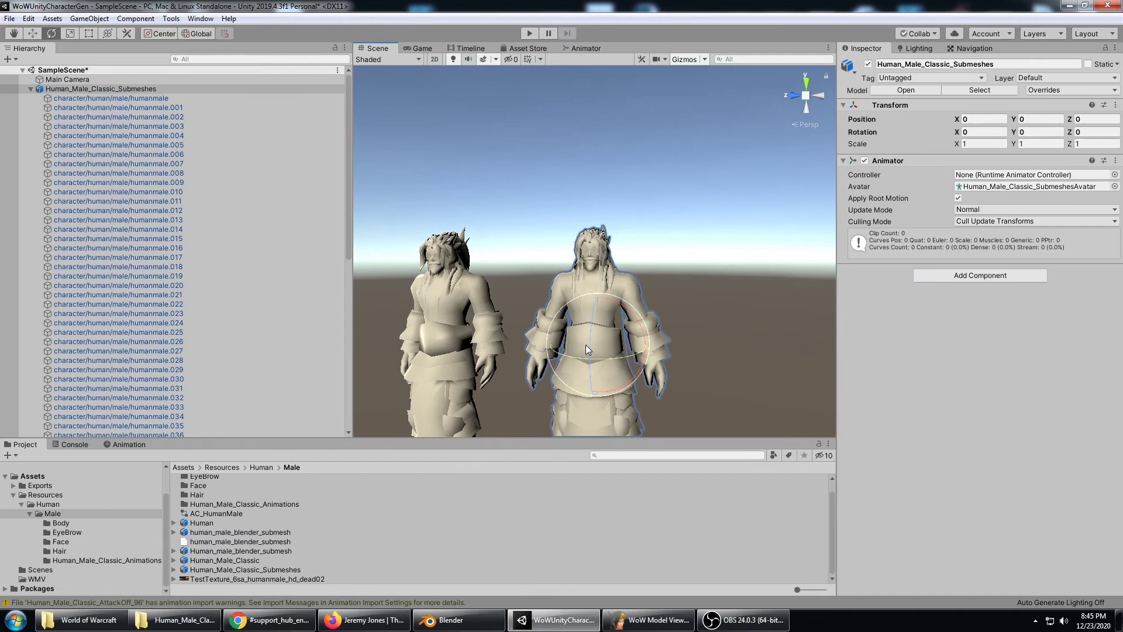
left_click_drag(588, 349, 597, 372, "alt")
left_click(595, 334)
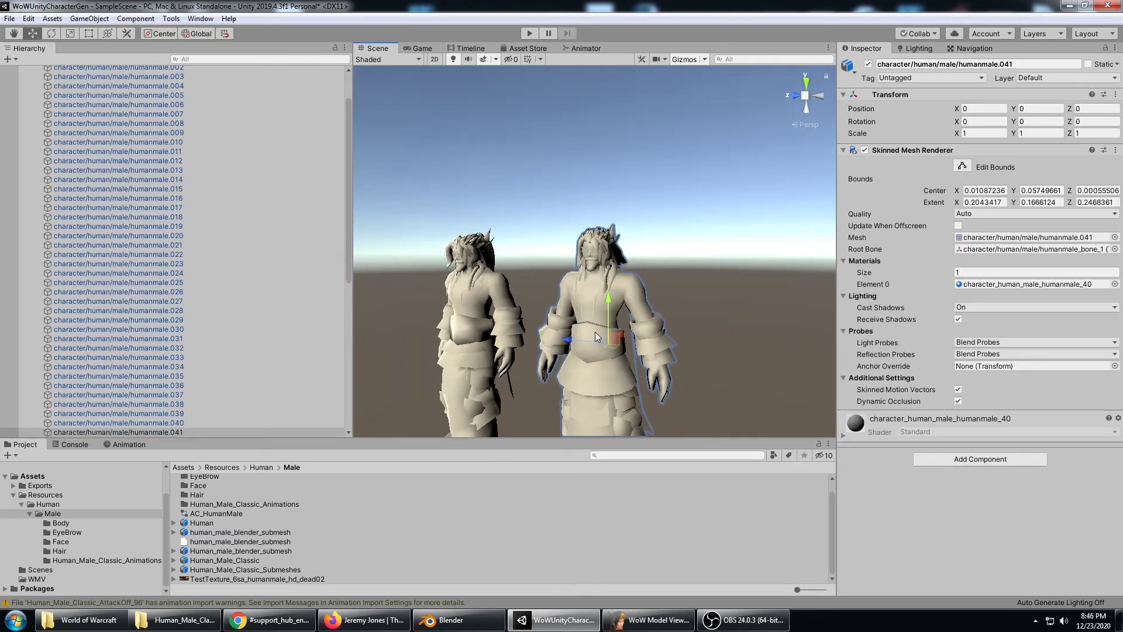
left_click(593, 361)
left_click_drag(593, 360, 679, 395, "alt")
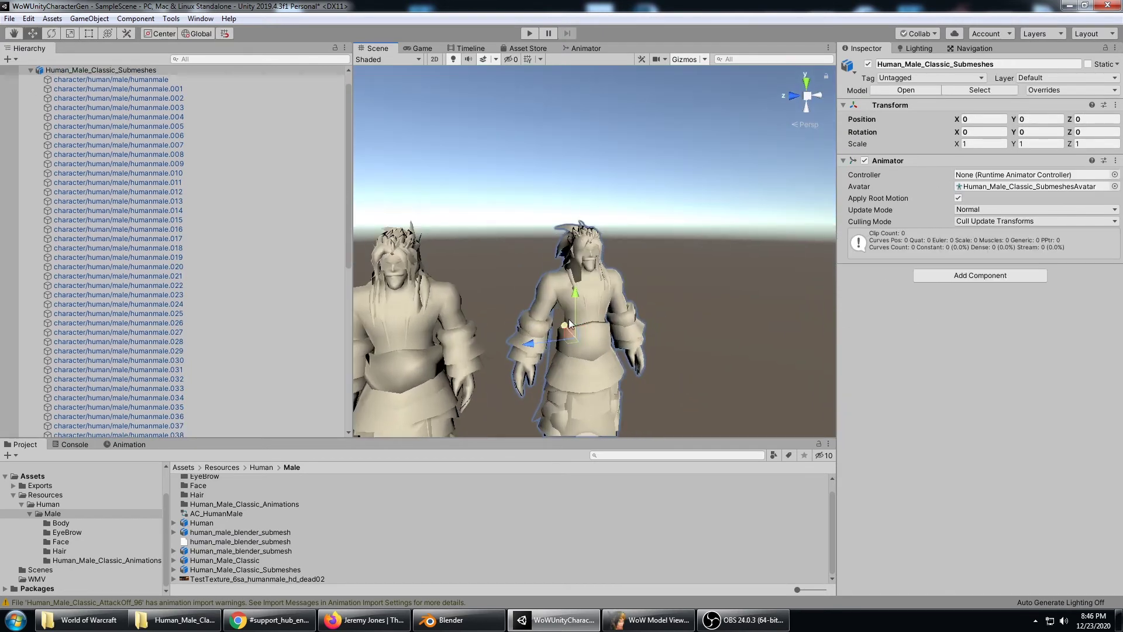
Step: Examine the torso submesh humanmale.004 and the face submesh humanmale.005
scroll(585, 343, "up", 3)
left_click(539, 287)
middle_click_drag(564, 326, 555, 275)
scroll(556, 275, "up", 2)
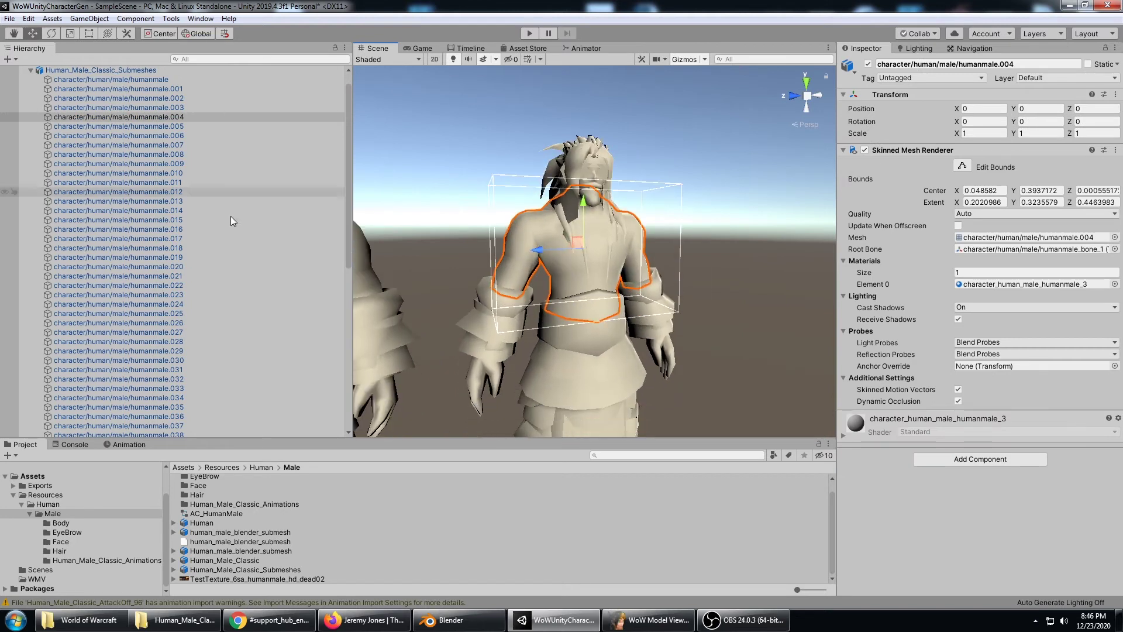
left_click(153, 119)
left_click(154, 125)
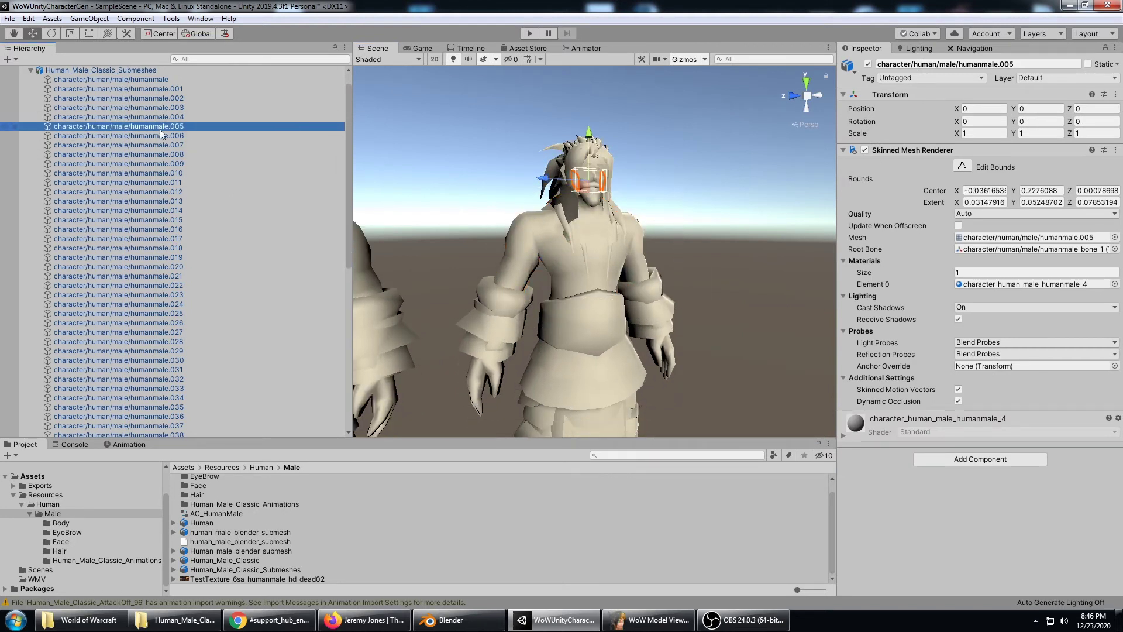
Step: Review the whole submesh list of Human_Male_Classic_Submeshes, comparing the first entry humanmale with the last entry humanmale.068 on the figure
scroll(196, 202, "down", 5)
scroll(197, 202, "down", 6)
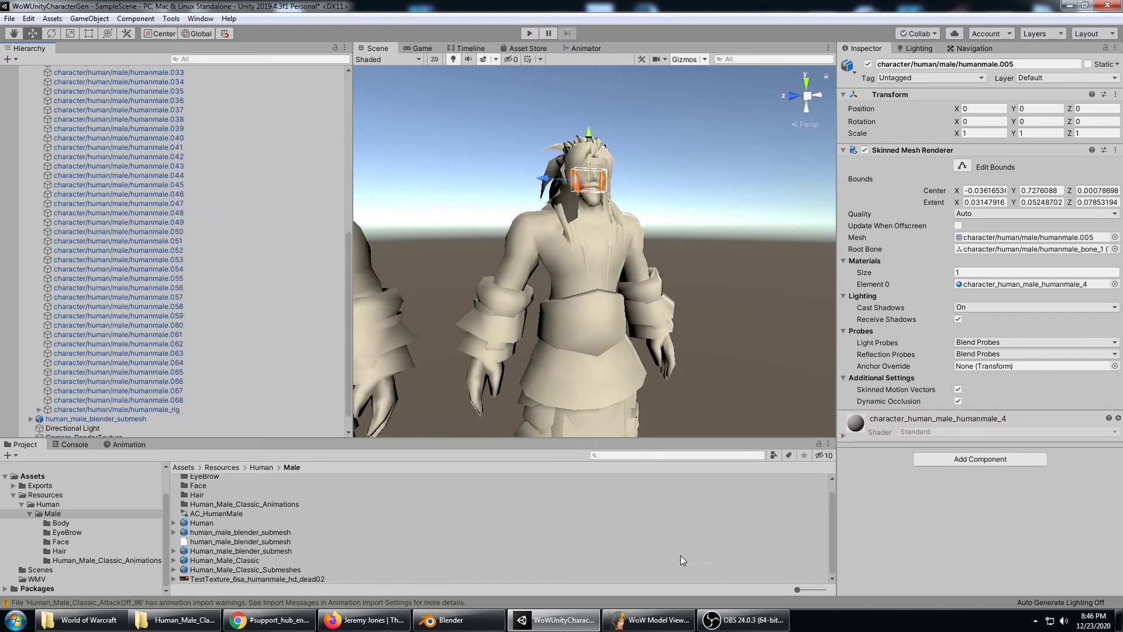
scroll(246, 397, "up", 12)
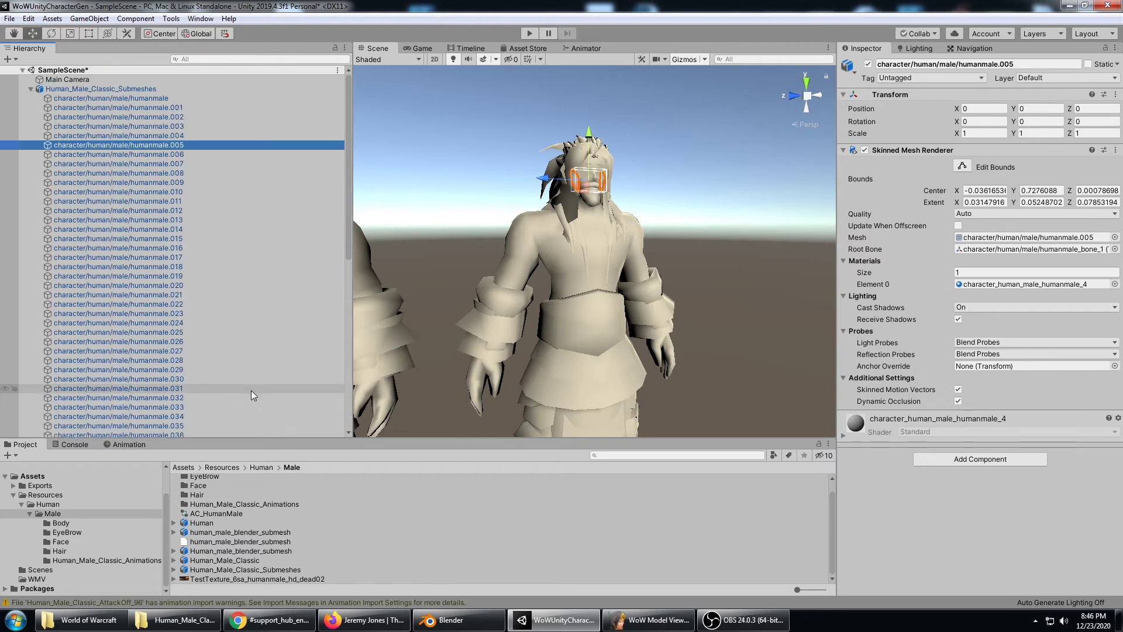
scroll(251, 391, "down", 2)
scroll(251, 391, "up", 2)
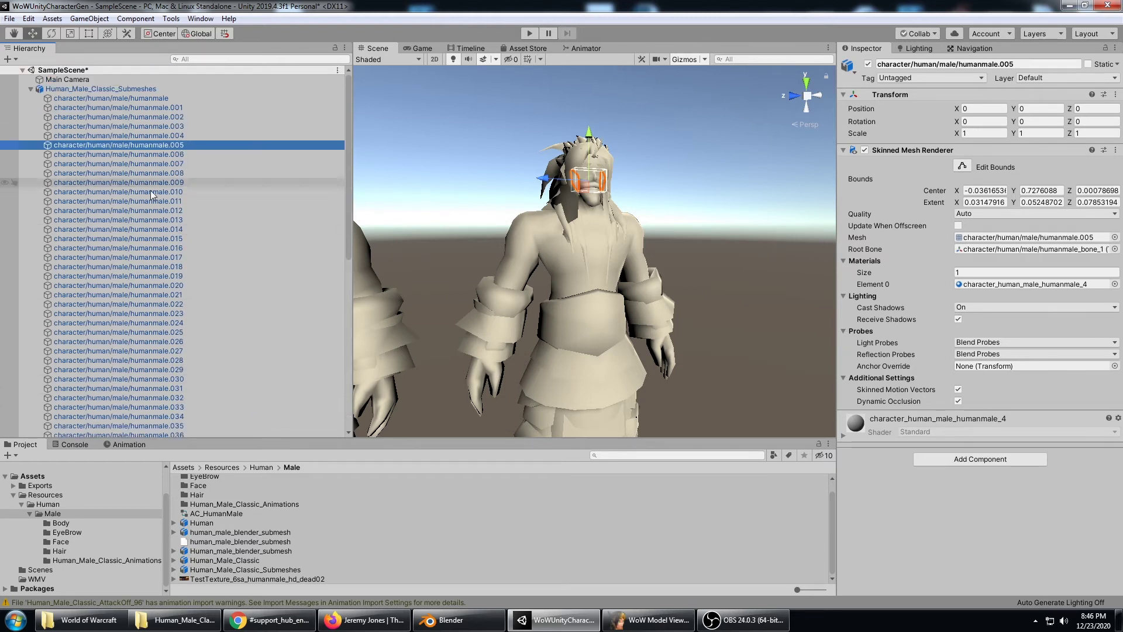
left_click(157, 97)
scroll(184, 138, "down", 12)
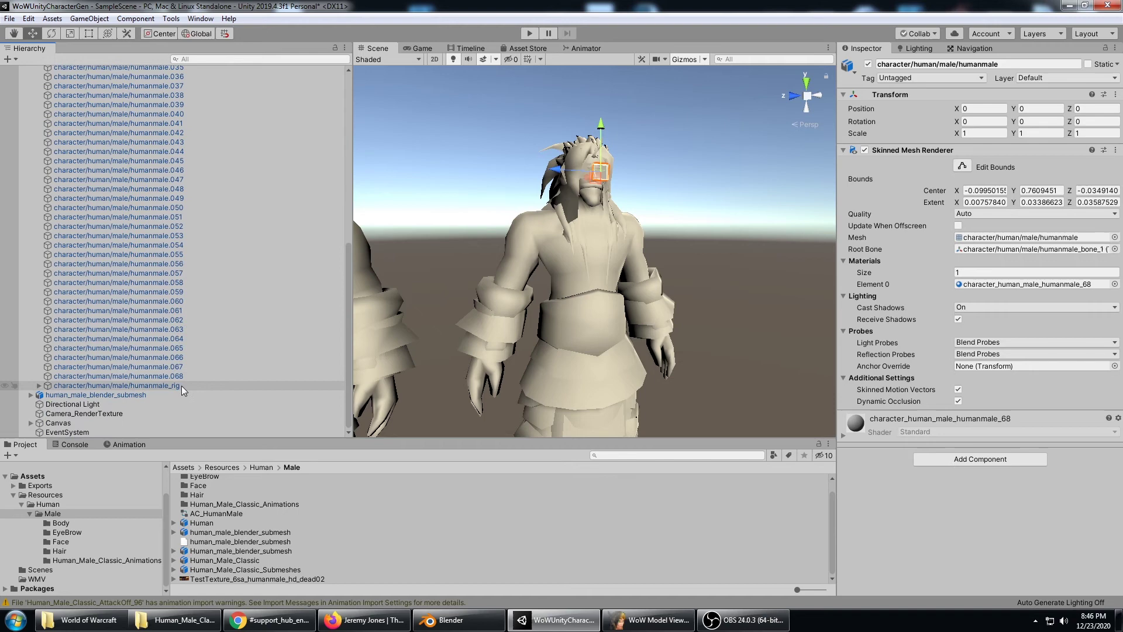
left_click(182, 385)
left_click(188, 375)
scroll(198, 336, "up", 12)
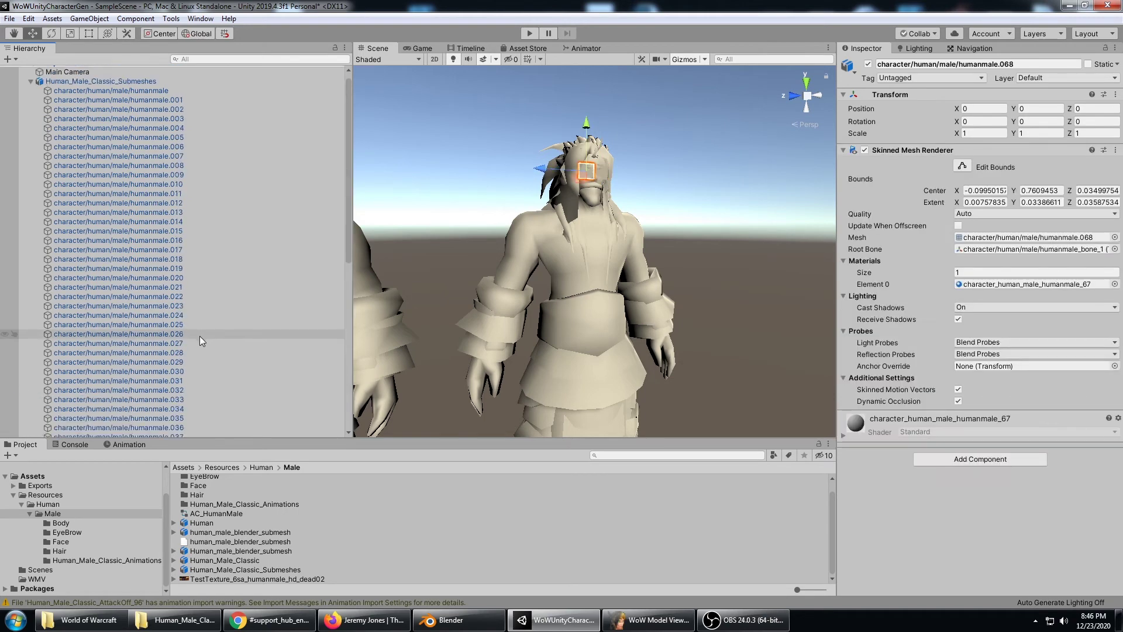
scroll(199, 336, "up", 1)
Step: Switch to WoW Model Viewer and review the human male's geoset list from the Main group to the Belt group
left_click(655, 625)
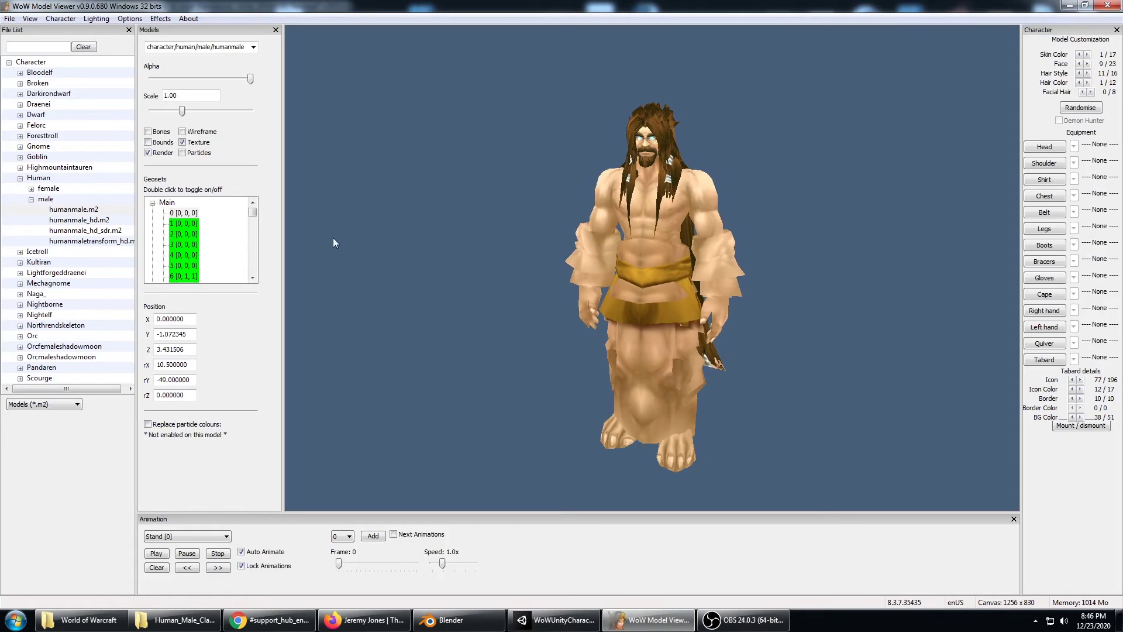
left_click_drag(255, 212, 274, 284)
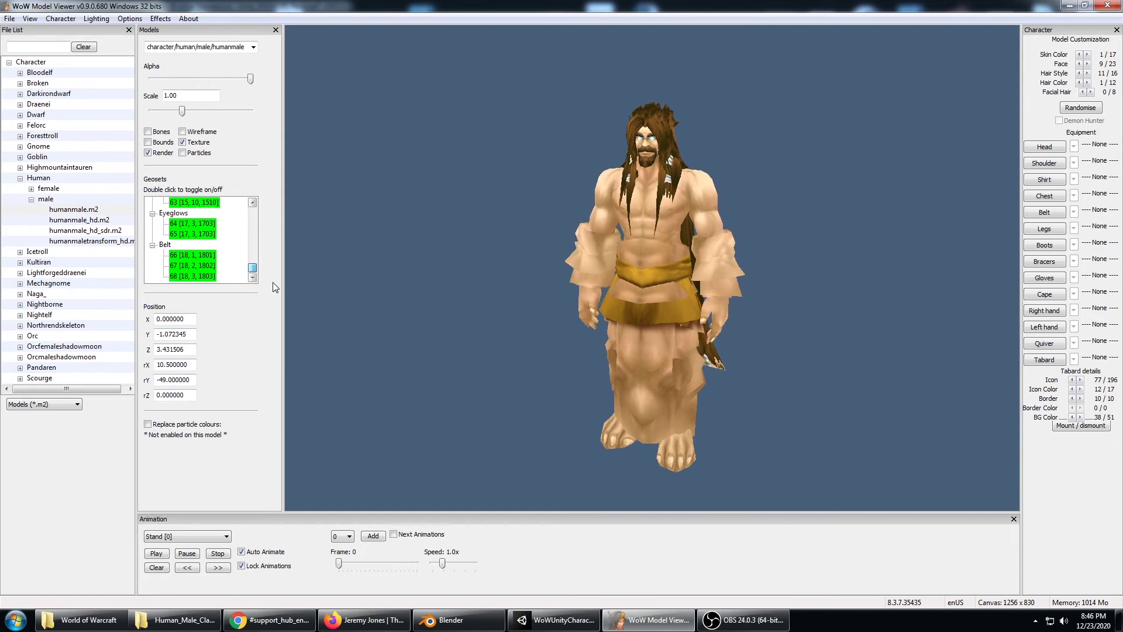
left_click_drag(269, 279, 267, 210)
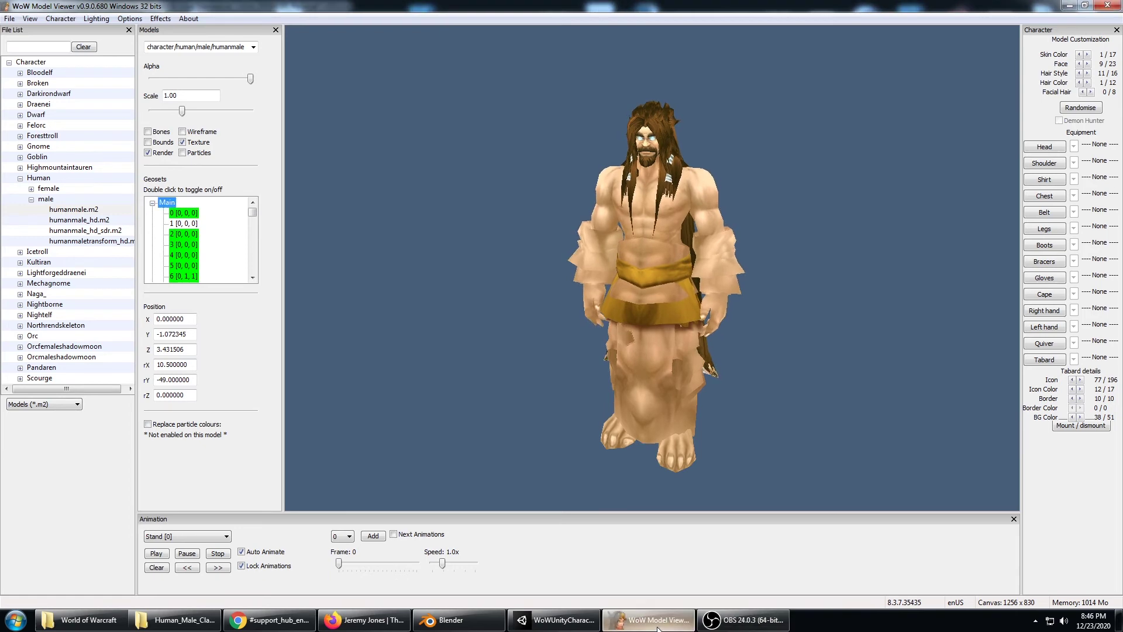
Step: Switch back to Unity and completely unpack the Human_Male_Classic_Submeshes prefab in the scene
left_click(563, 619)
left_click(66, 89)
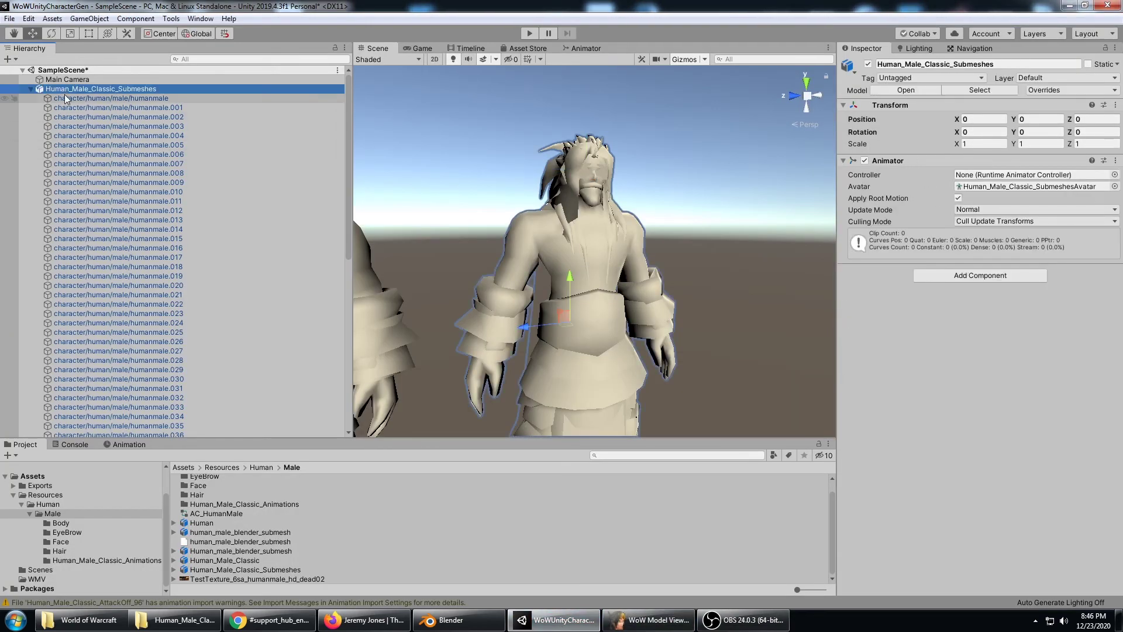
right_click(81, 89)
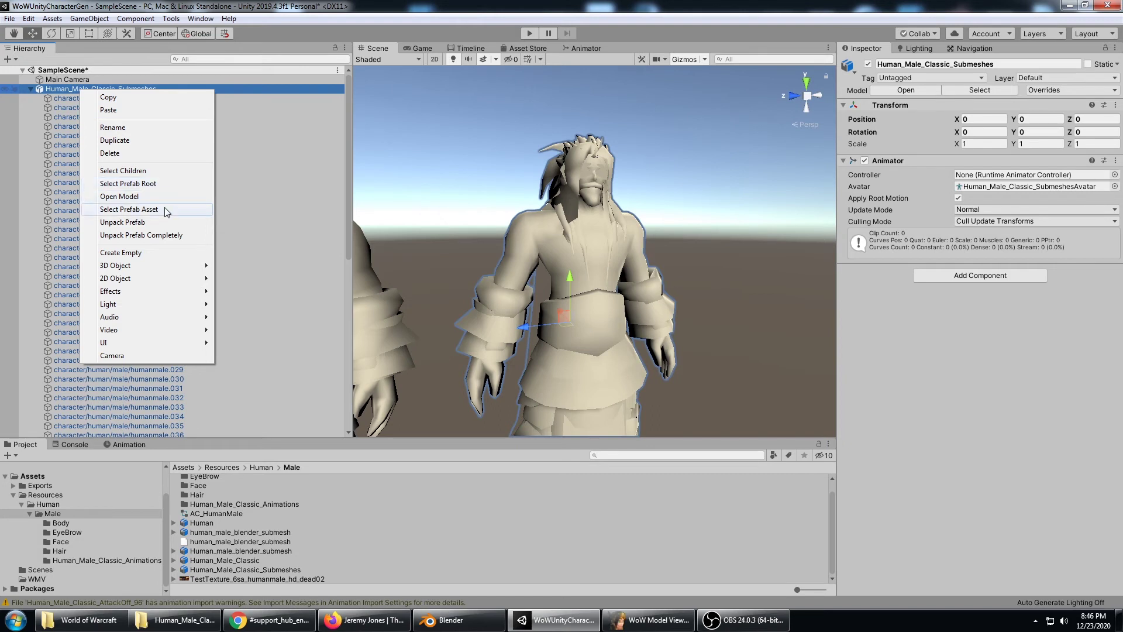
left_click(176, 235)
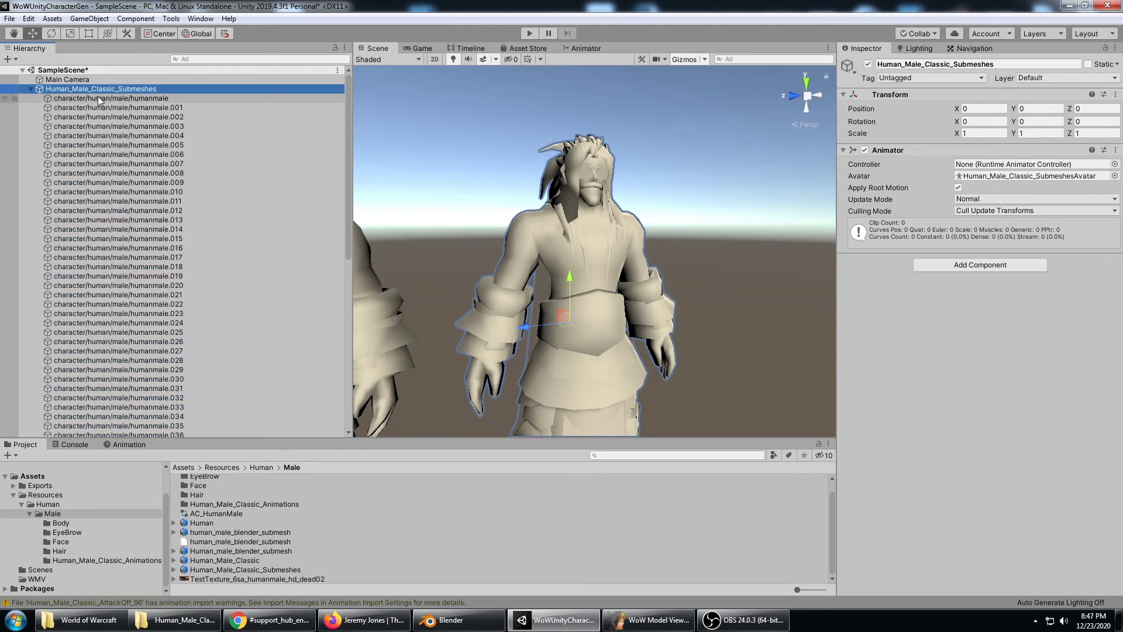
Step: Create an empty child object under Human_Male_Classic_Submeshes and check the geoset group names in WoW Model Viewer
right_click(99, 90)
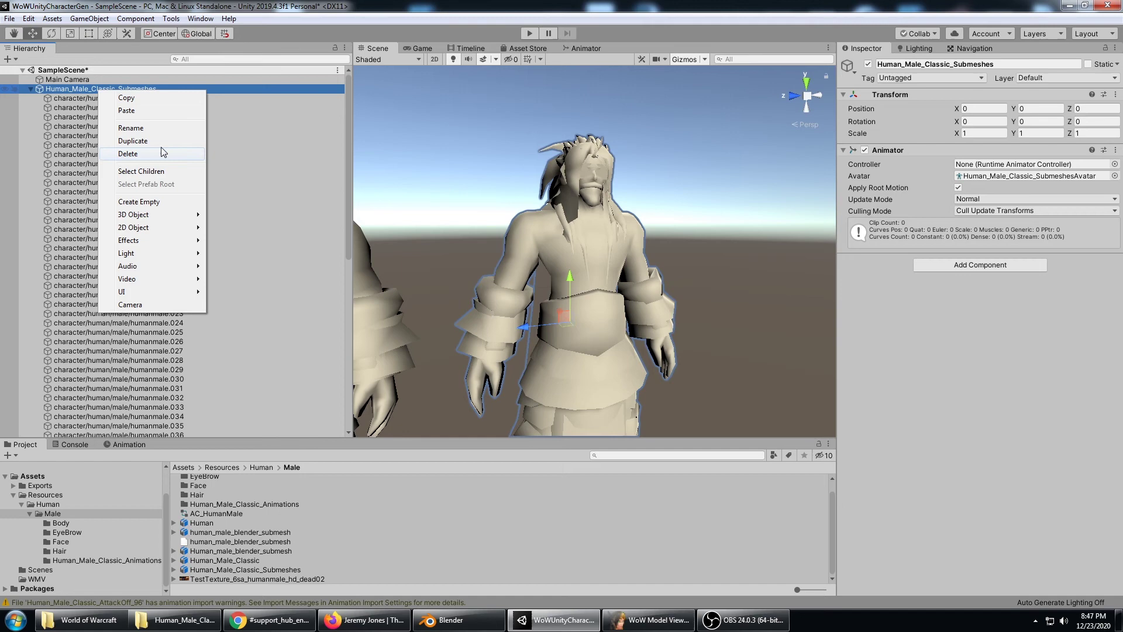
left_click(173, 202)
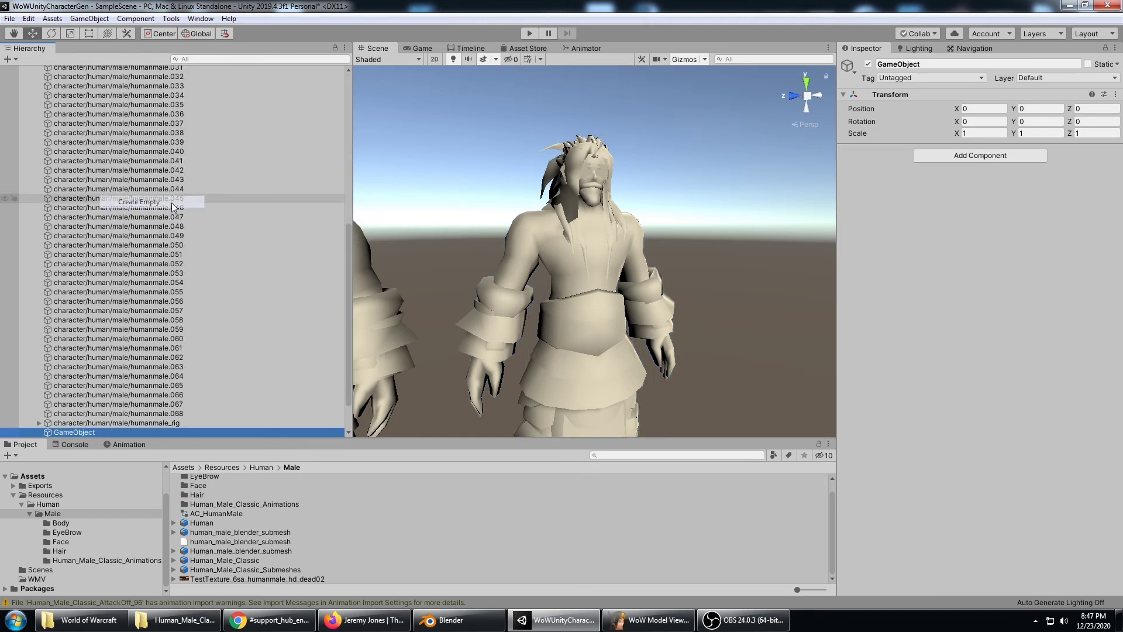
left_click(649, 619)
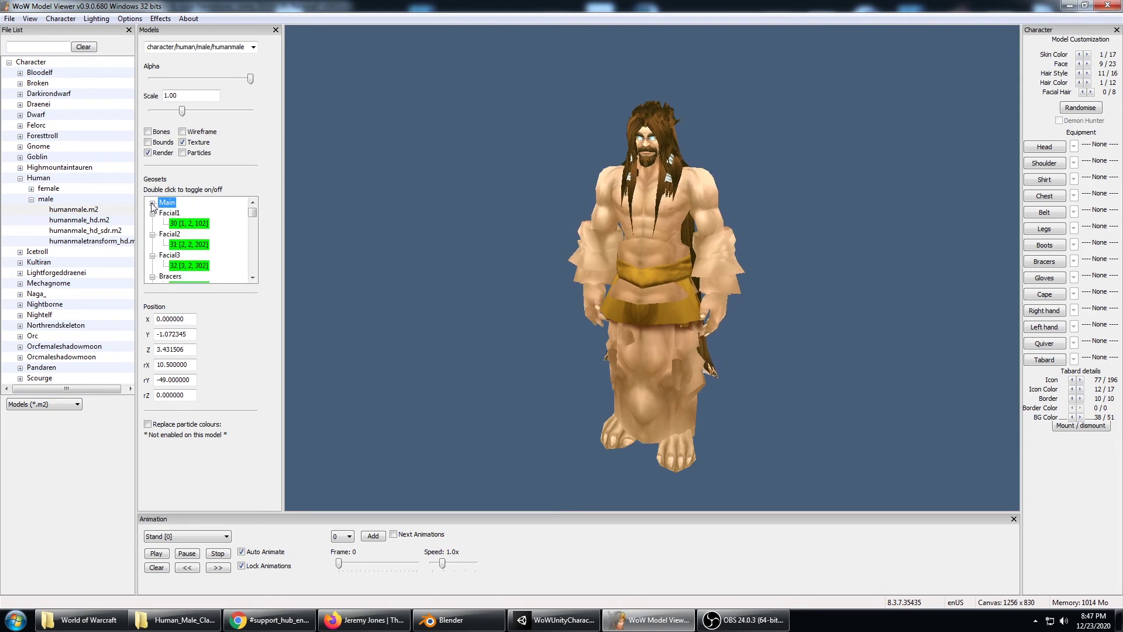
key("alt+Tab")
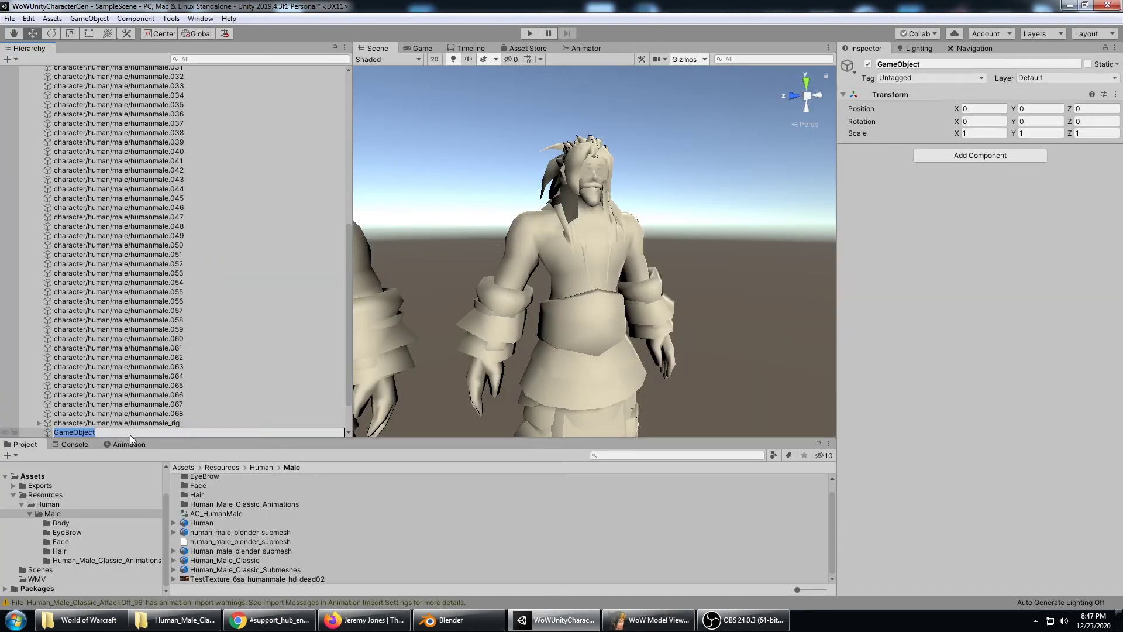
Step: Undo the creation of the empty child object and select the first submesh, humanmale, under Human_Male_Classic_Submeshes
left_click(181, 366)
key("ctrl+z")
key("ctrl+z")
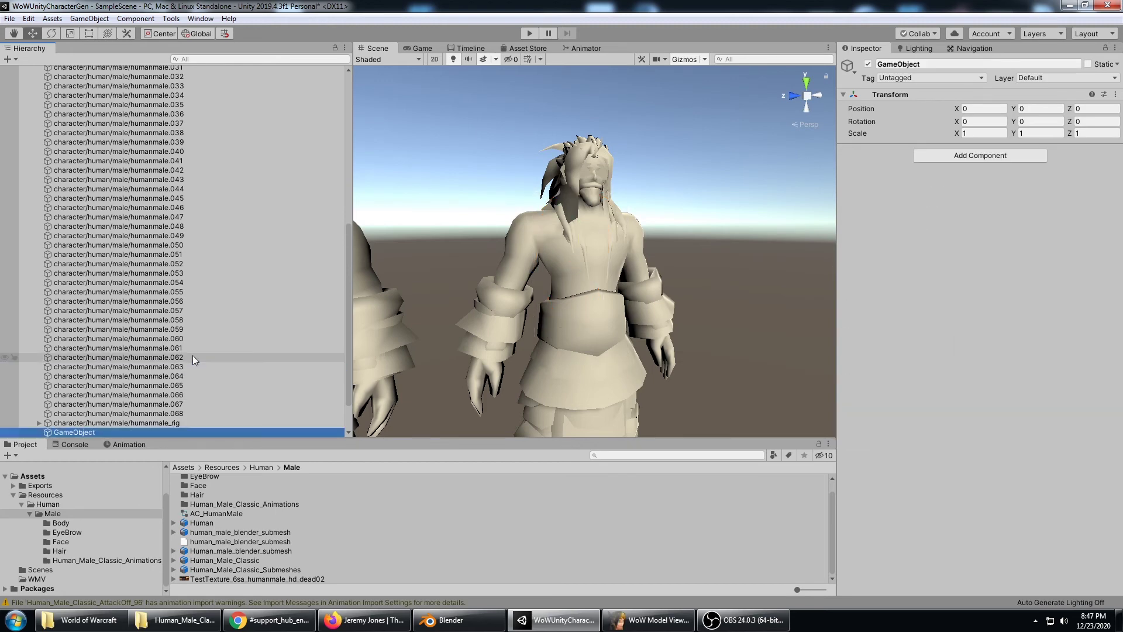
left_click(150, 80)
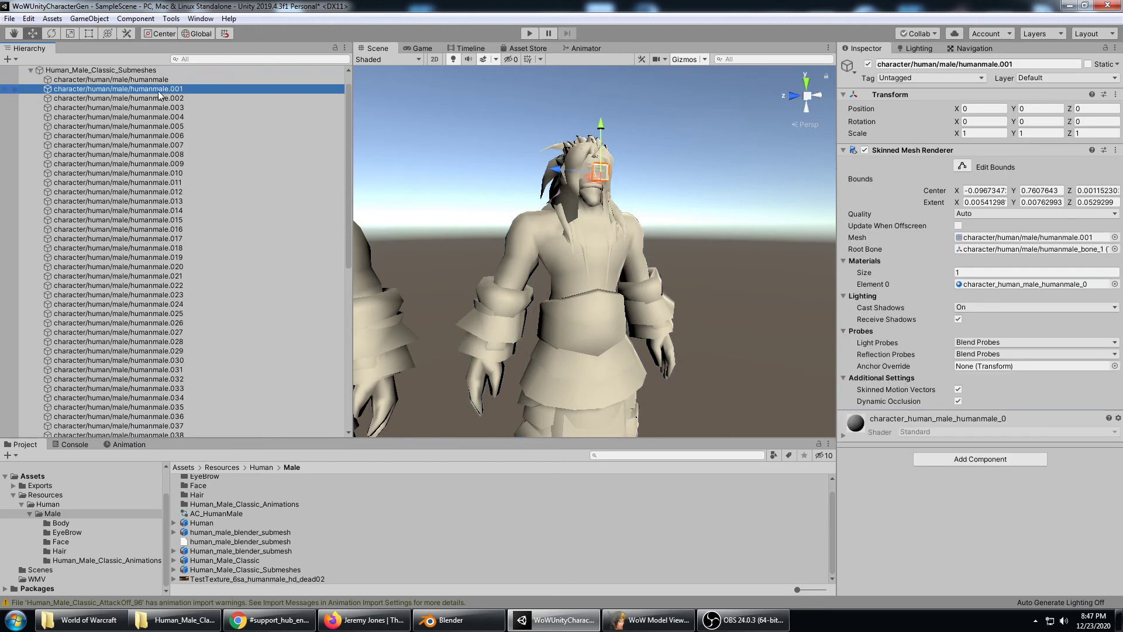
left_click_drag(697, 220, 608, 251, "alt")
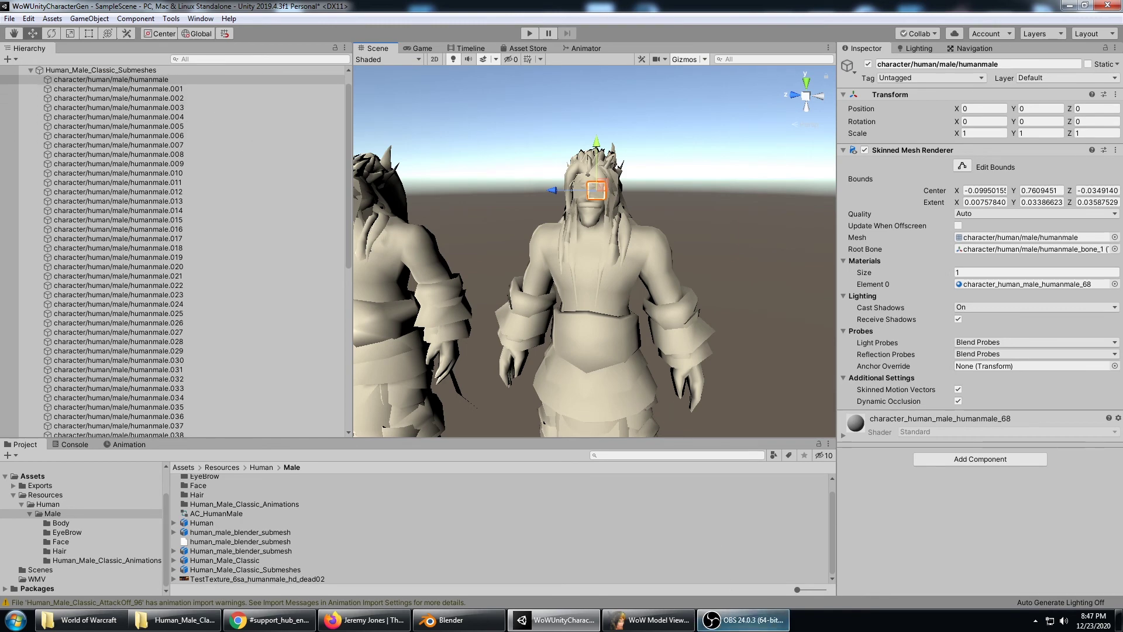
Step: Switch to WoW Model Viewer and examine the Eyeglows geosets on the human male, starting with geoset 64
left_click(649, 619)
left_click_drag(254, 214, 262, 288)
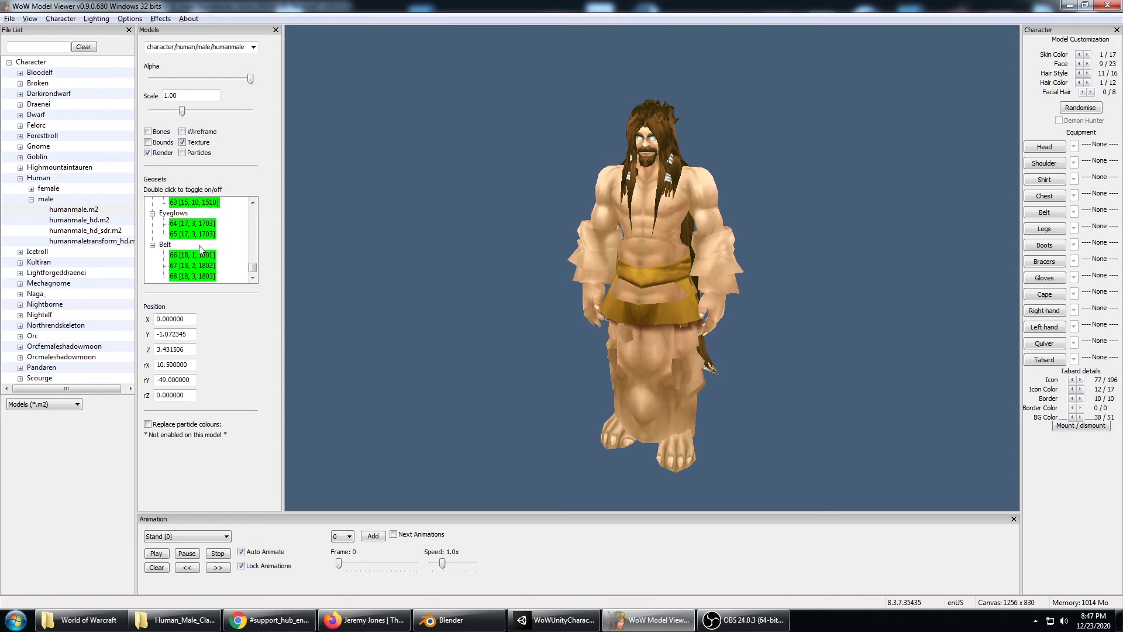
left_click(194, 224)
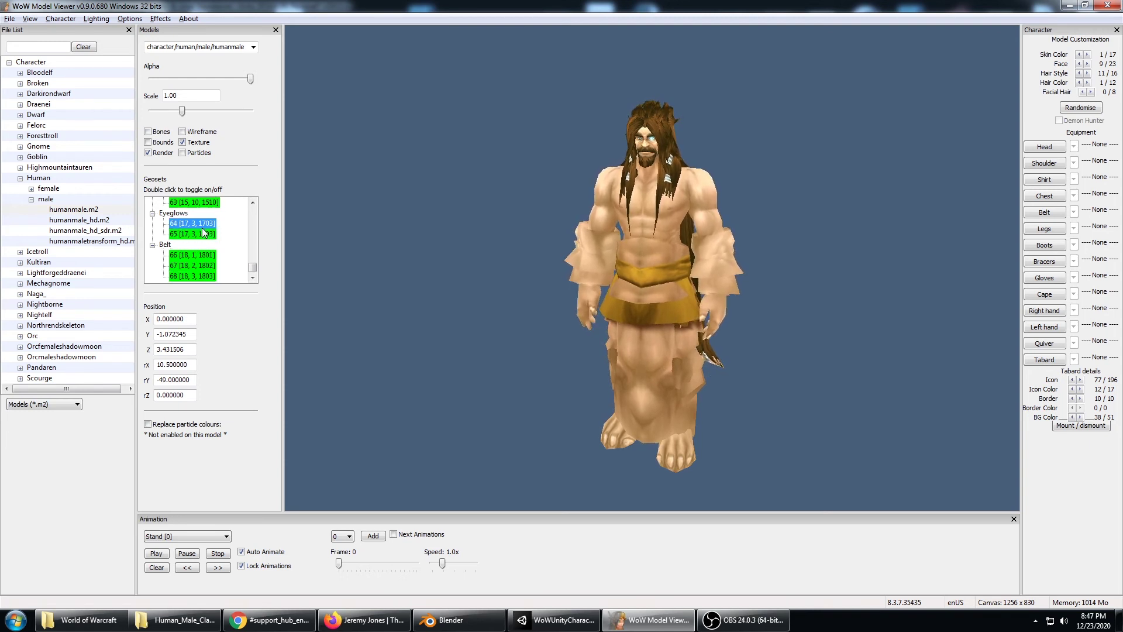
scroll(624, 147, "up", 1)
left_click_drag(623, 142, 627, 146)
double_click(204, 255)
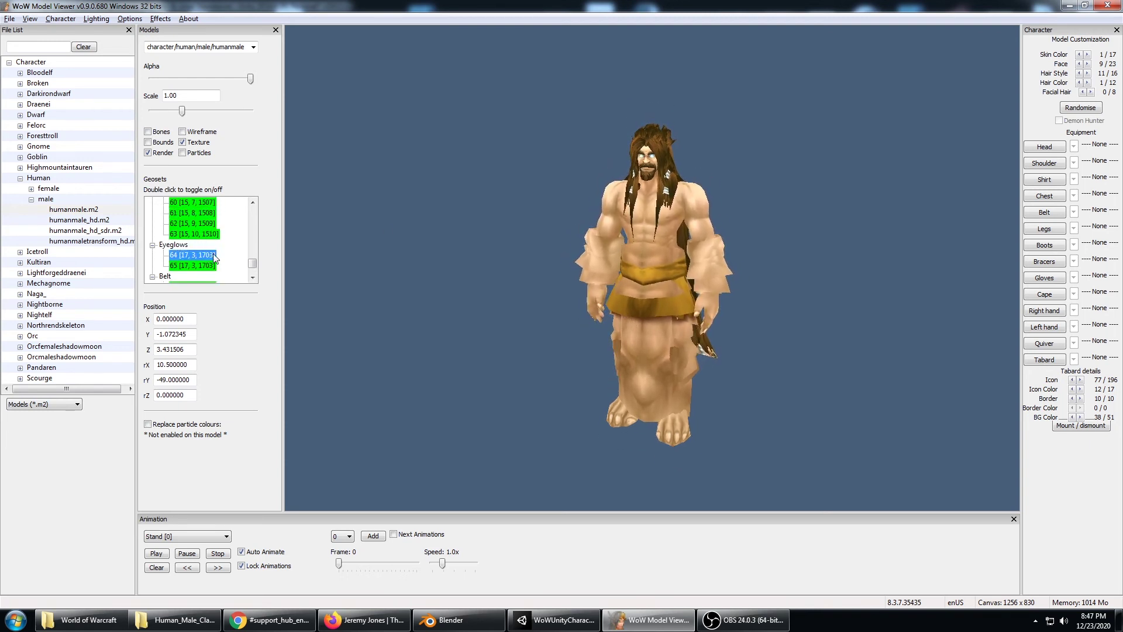
left_click_drag(548, 155, 666, 280)
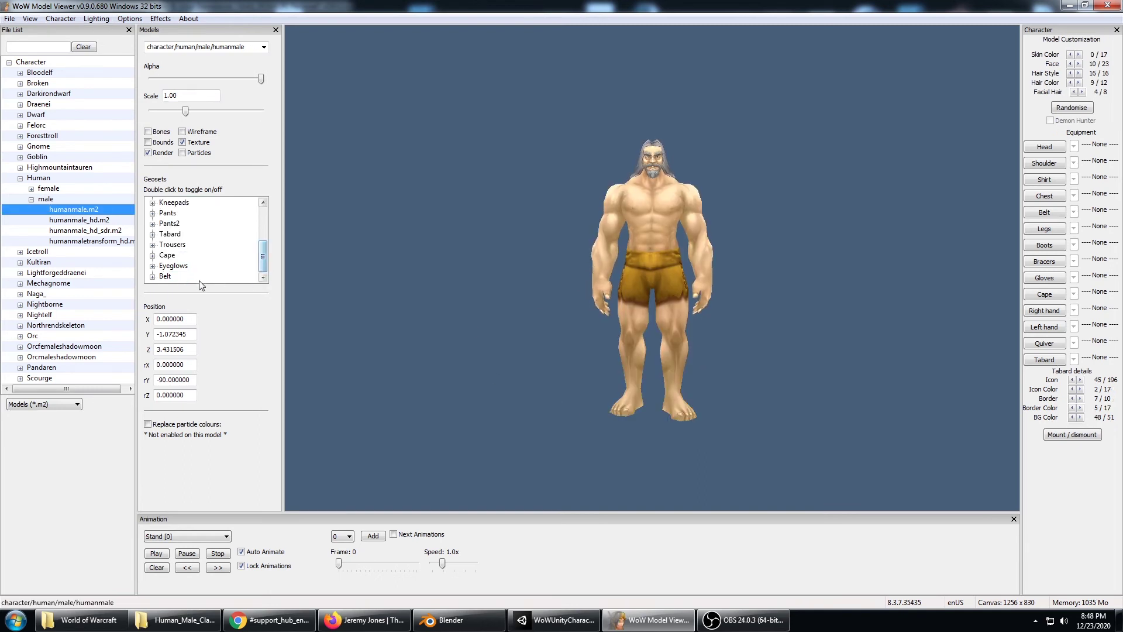
Step: Expand the Eyeglows group of humanmale.m2 and turn on geosets 64 and 65 while viewing the face up close
double_click(183, 266)
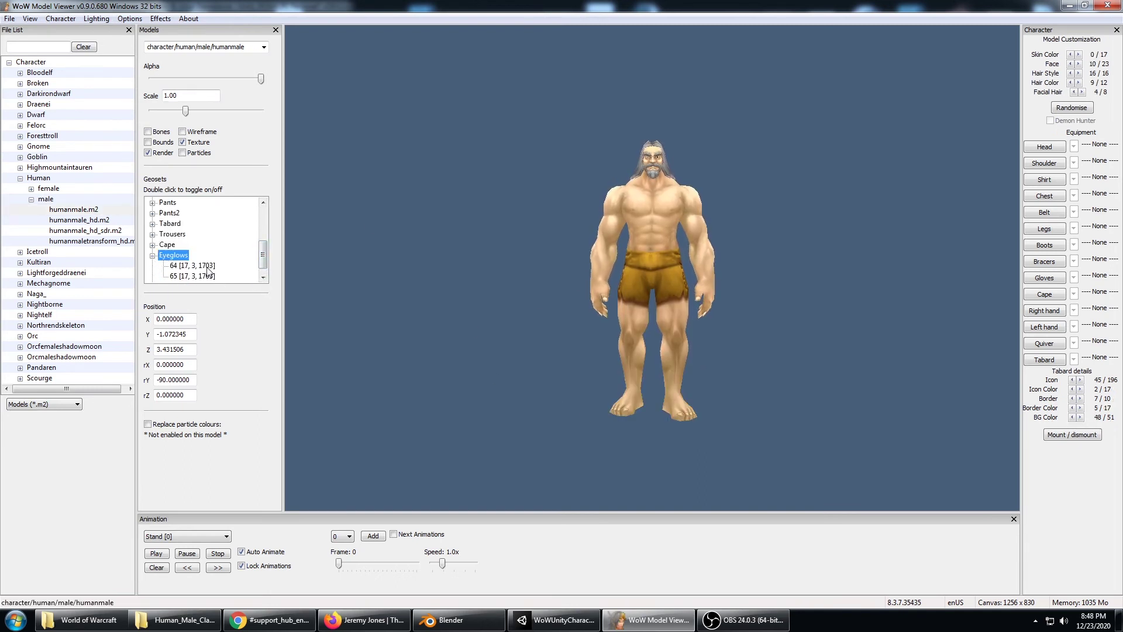
middle_click_drag(540, 177, 661, 170)
scroll(661, 170, "up", 5)
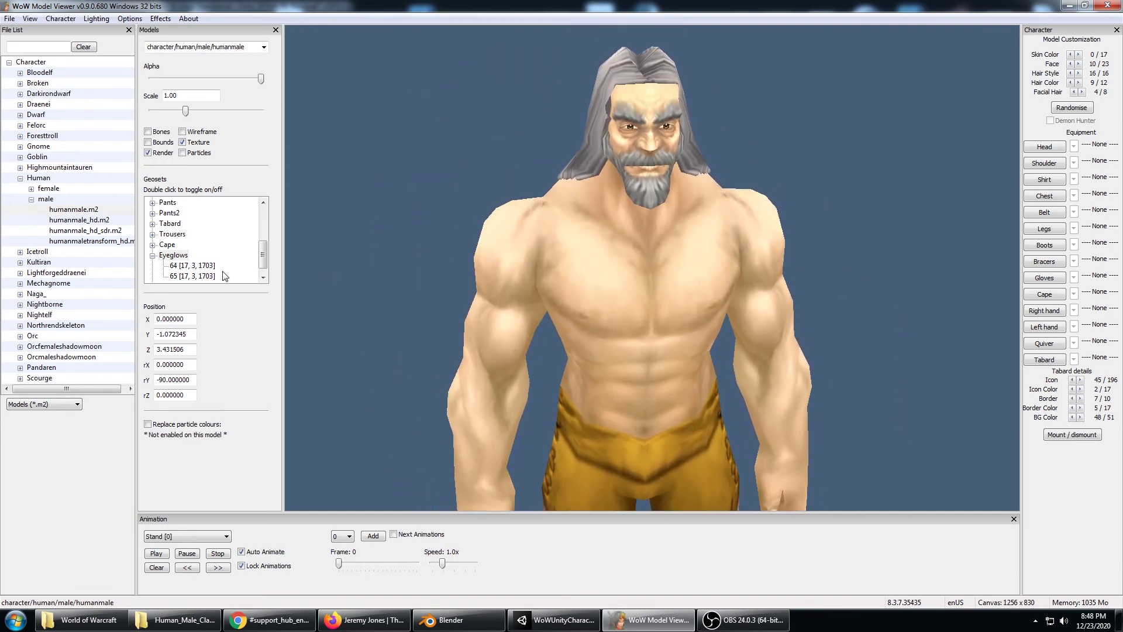
left_click(193, 266)
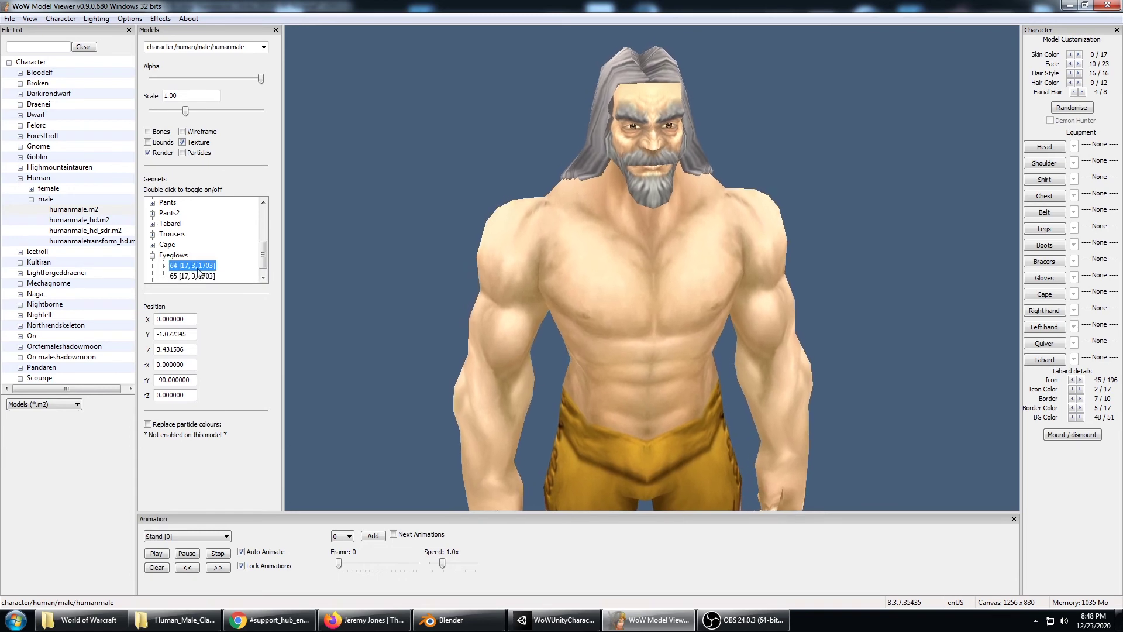
double_click(197, 266)
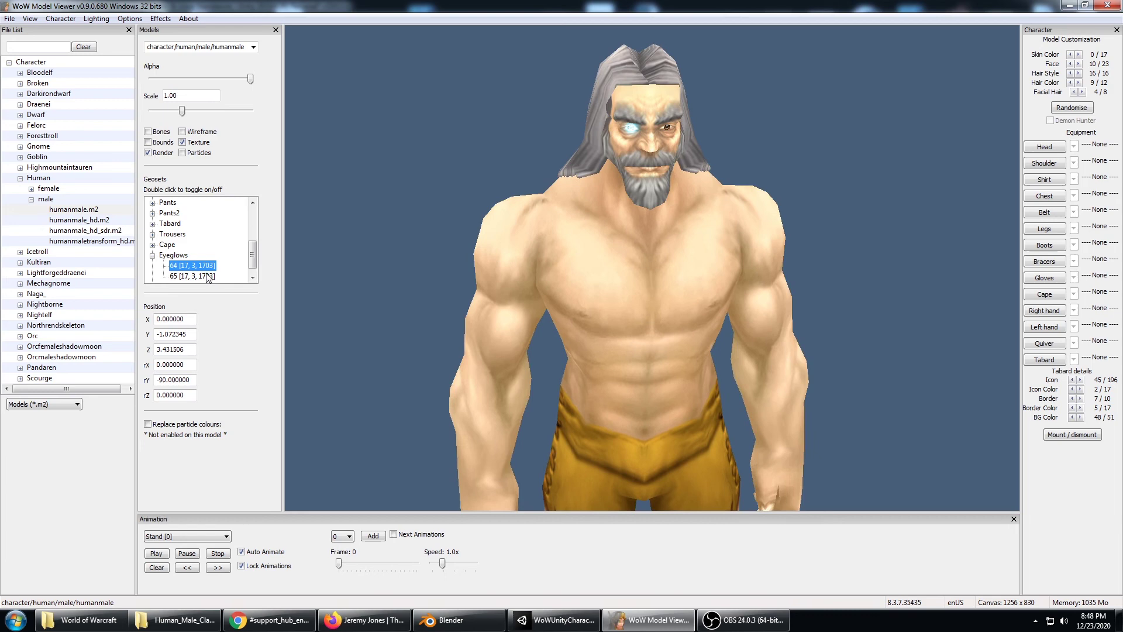
double_click(202, 276)
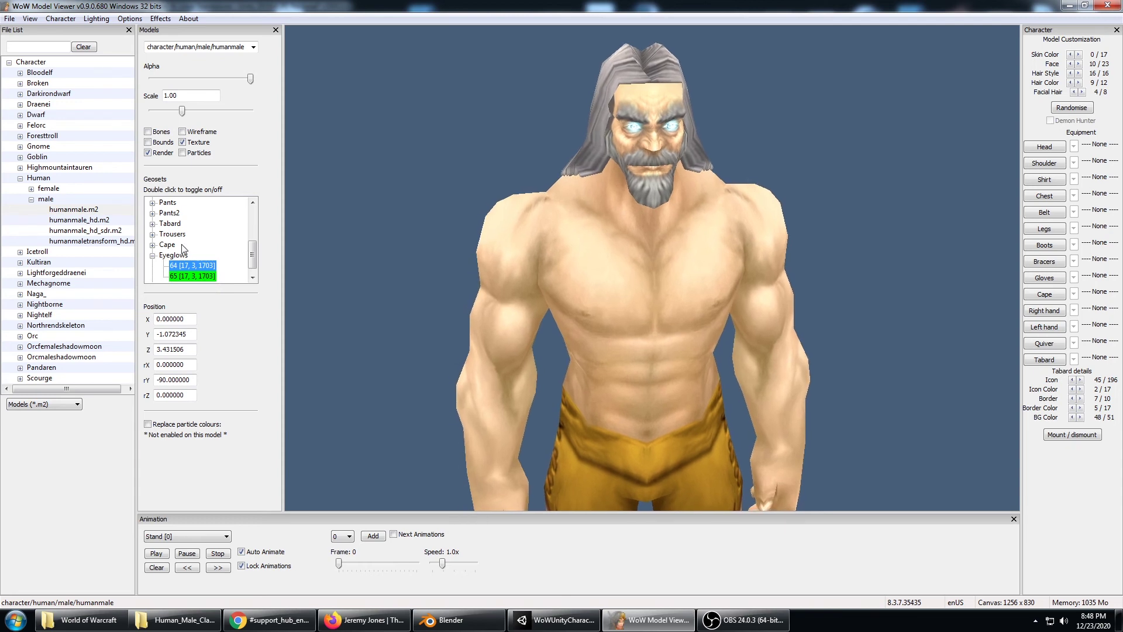
left_click(176, 256)
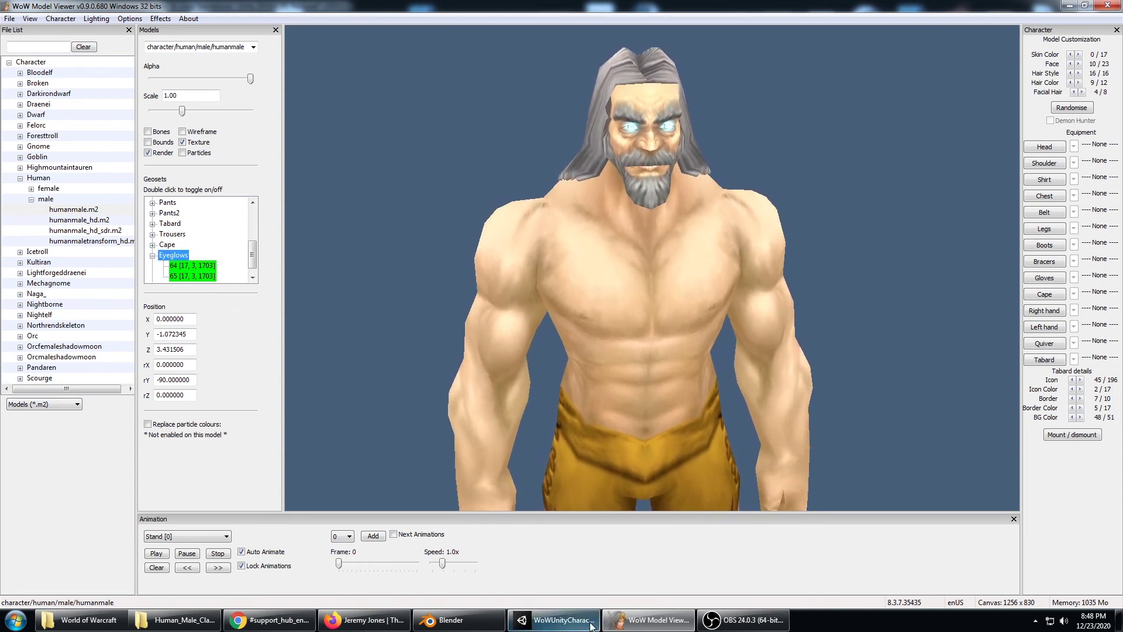
Step: Switch to Unity and rename the first submesh, humanmale, as 64 Eyeglow_L
left_click(570, 621)
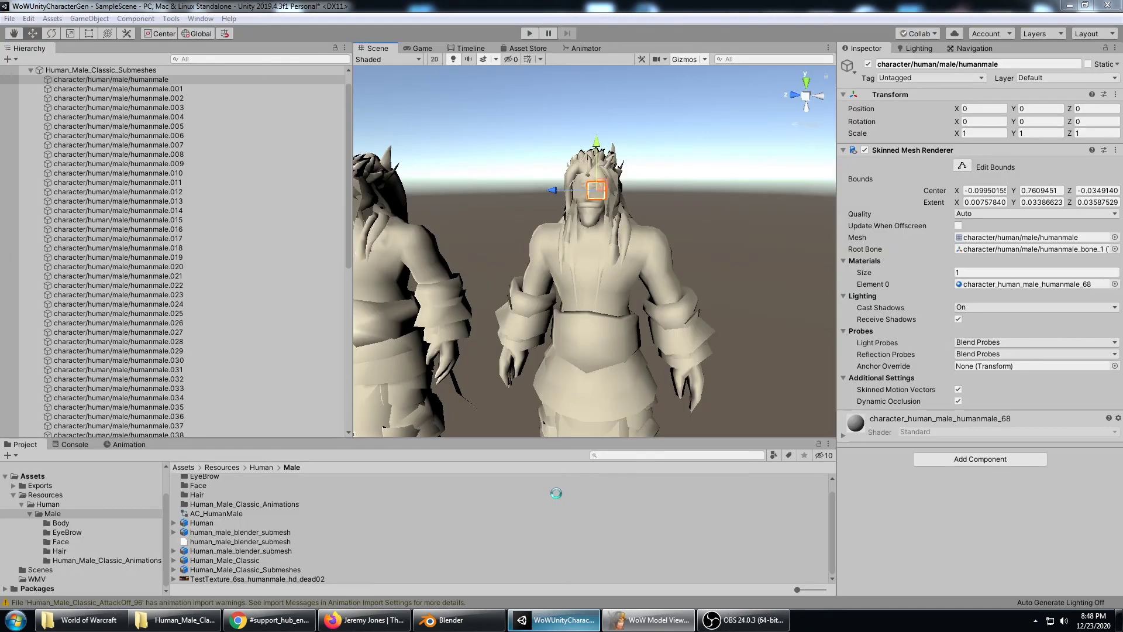
left_click(158, 81)
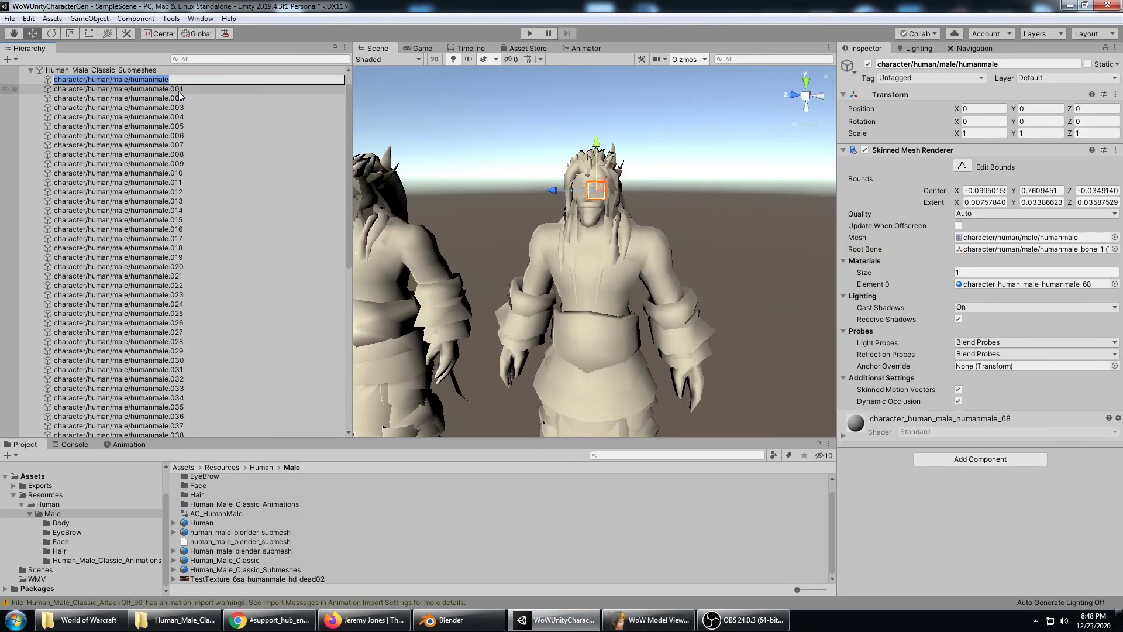
key("End")
key("ctrl+a")
type("64")
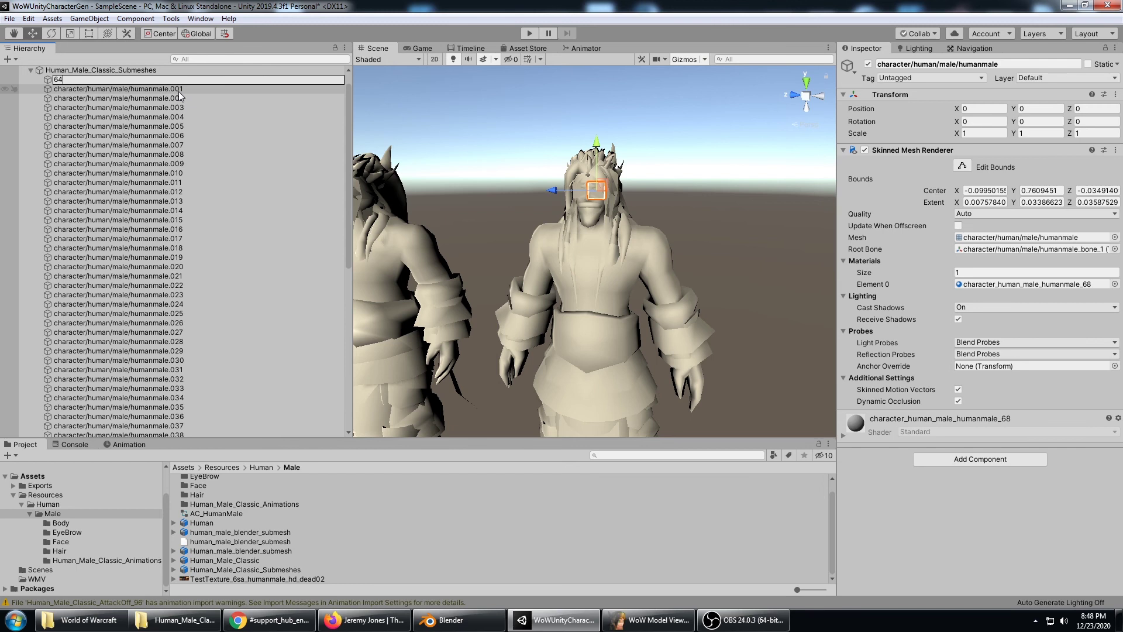
type(" Eyeglow_L")
key("Return")
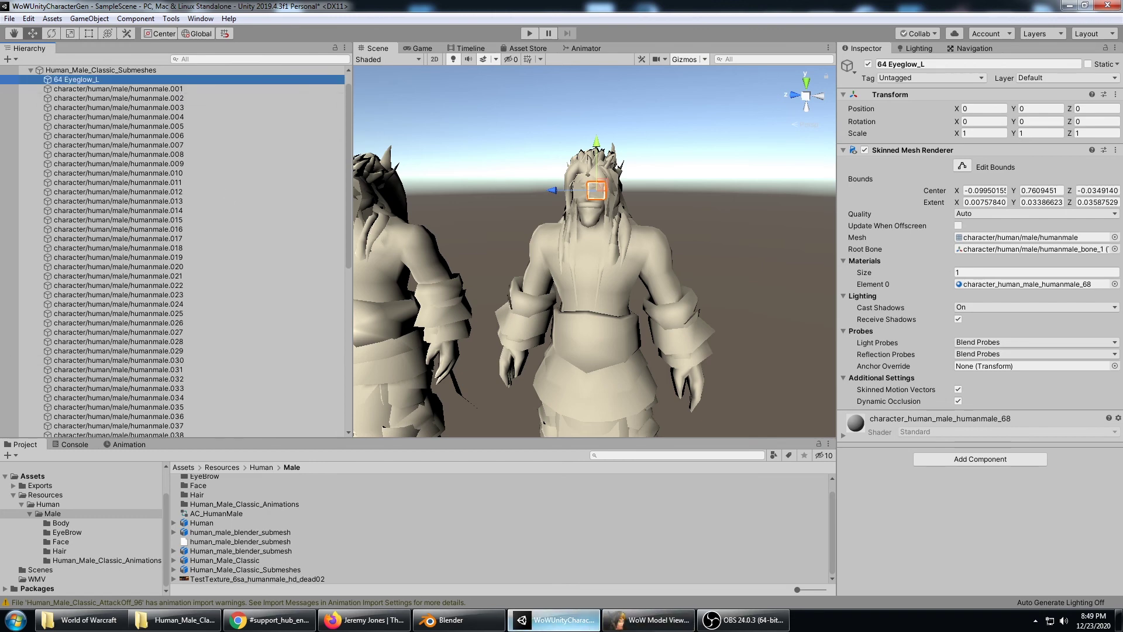
Step: Switch to WoW Model Viewer and toggle Eyeglows geoset 64 off and on to see which eye it belongs to
left_click(649, 619)
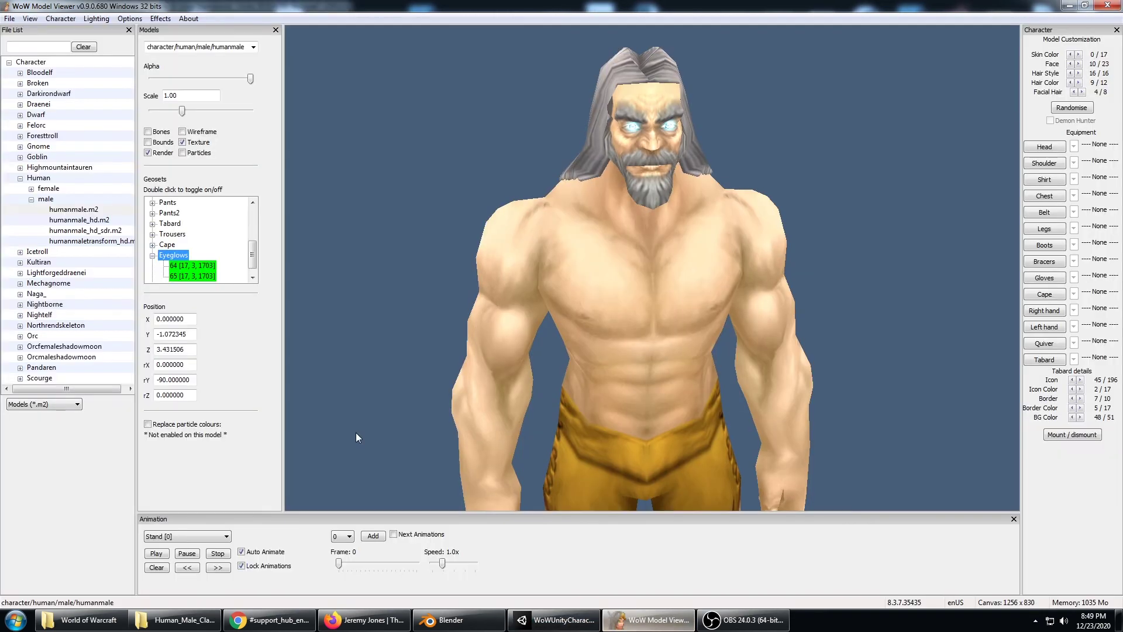
double_click(199, 266)
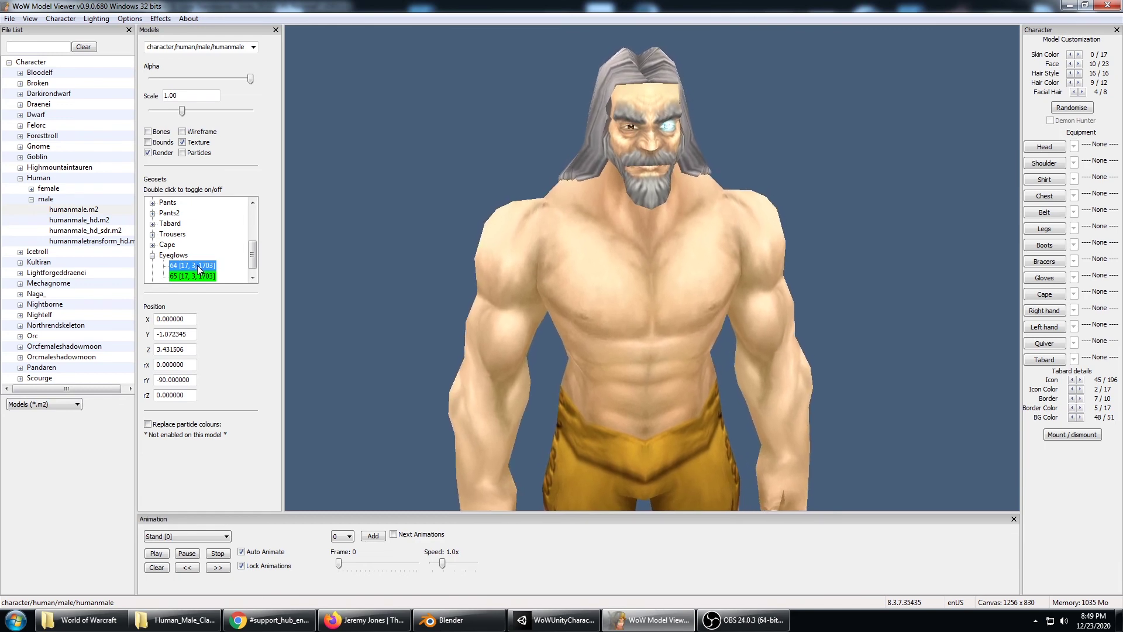
double_click(197, 267)
Step: Switch back to Unity and rename the left eyeglow submesh as 65 Eyeglow_L
left_click(579, 618)
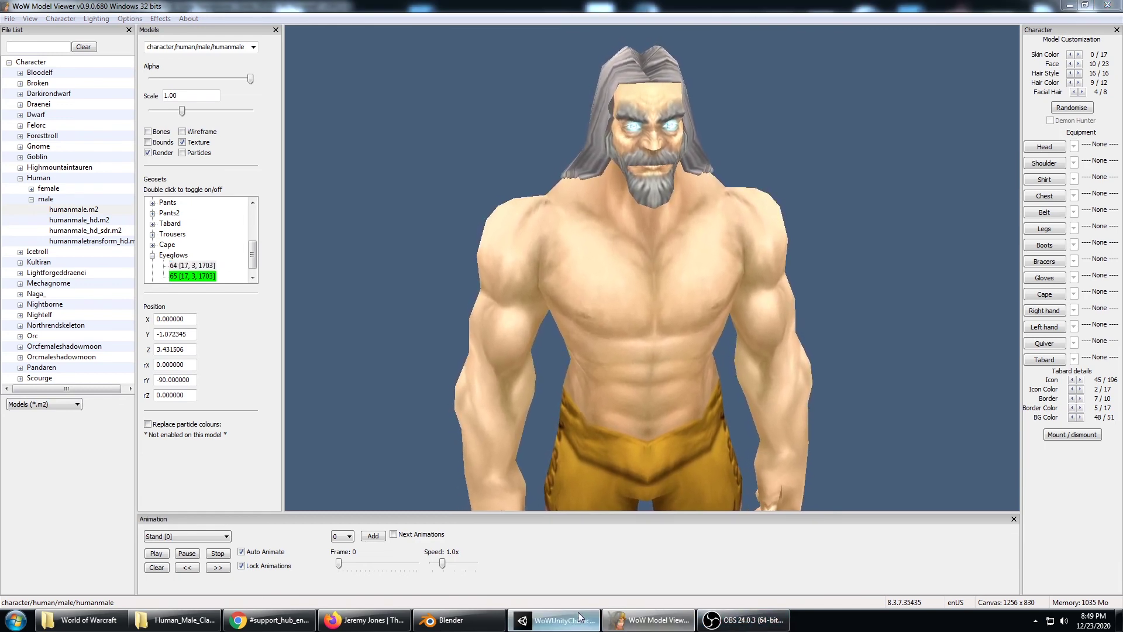
left_click(579, 617)
left_click(87, 79)
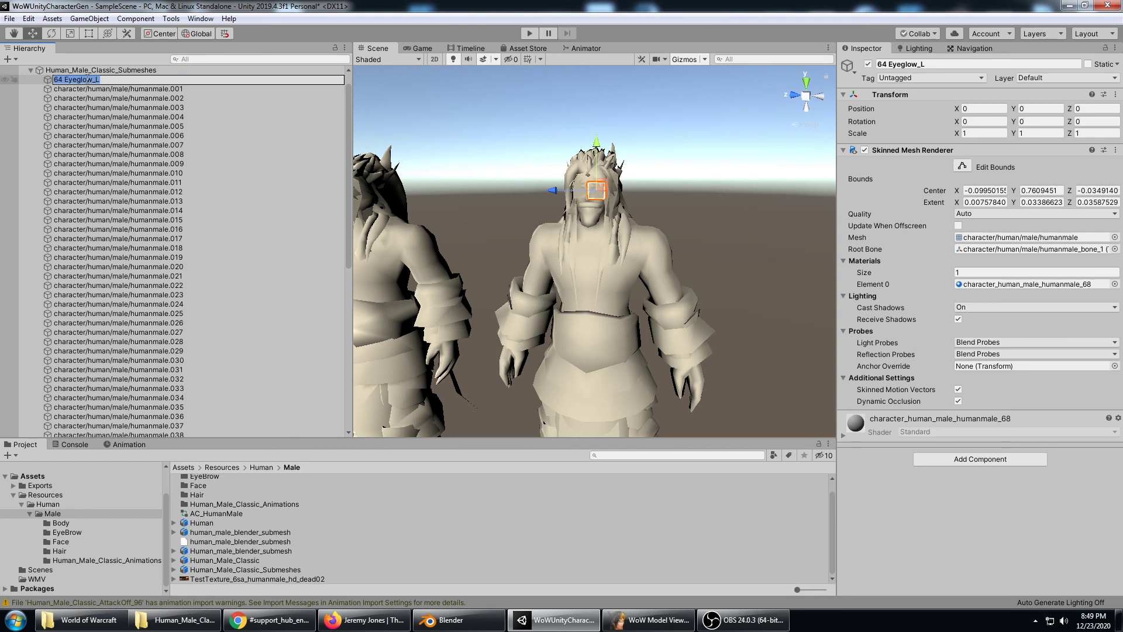
key("Return")
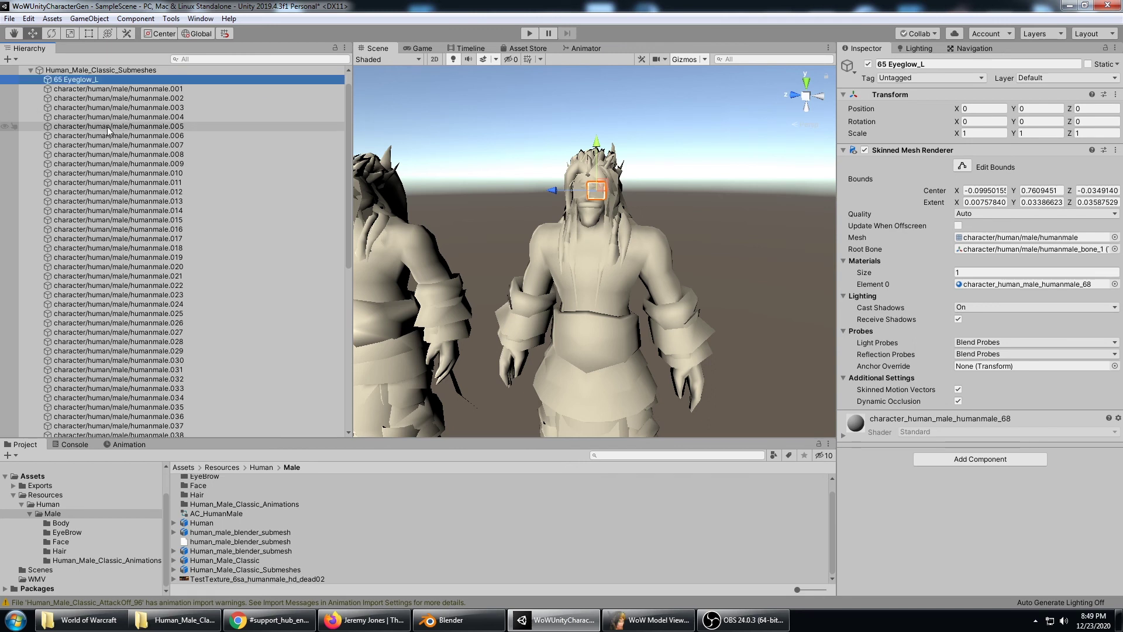
Step: Rename the last submesh, humanmale.068, as 64 EyeglowR
scroll(108, 130, "down", 10)
left_click(178, 410)
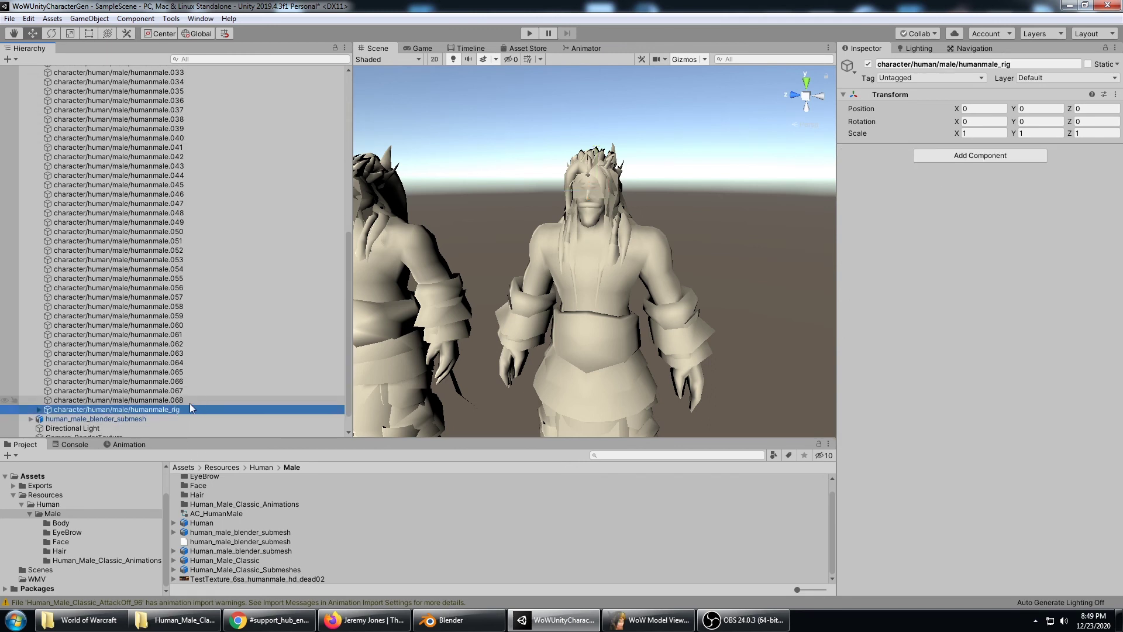
key("Up")
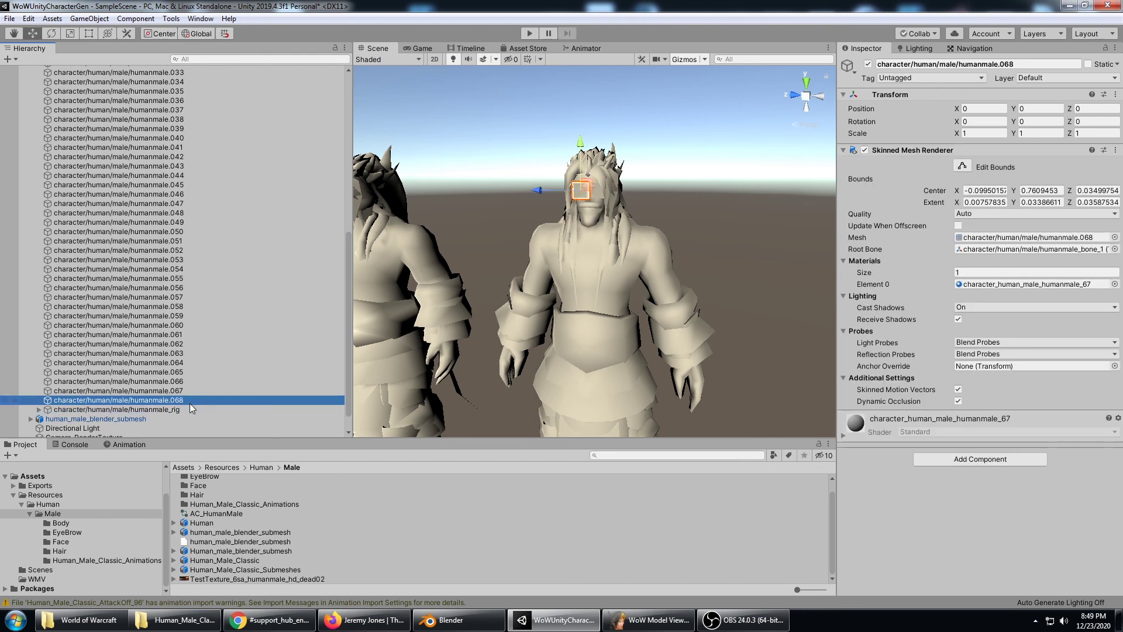
key("F2")
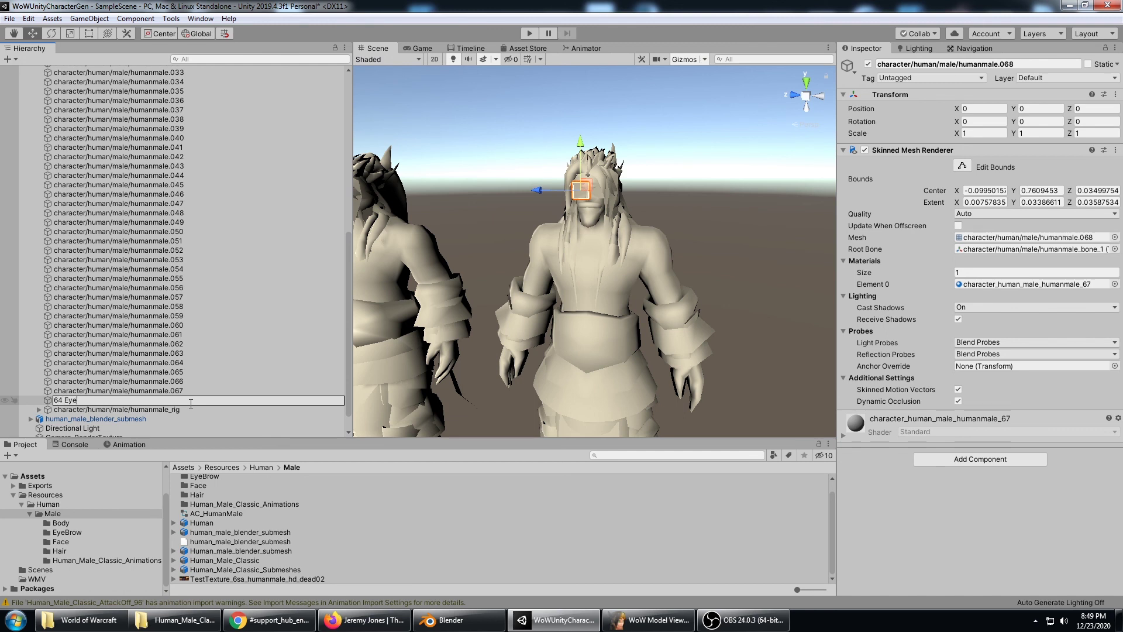
key("Return")
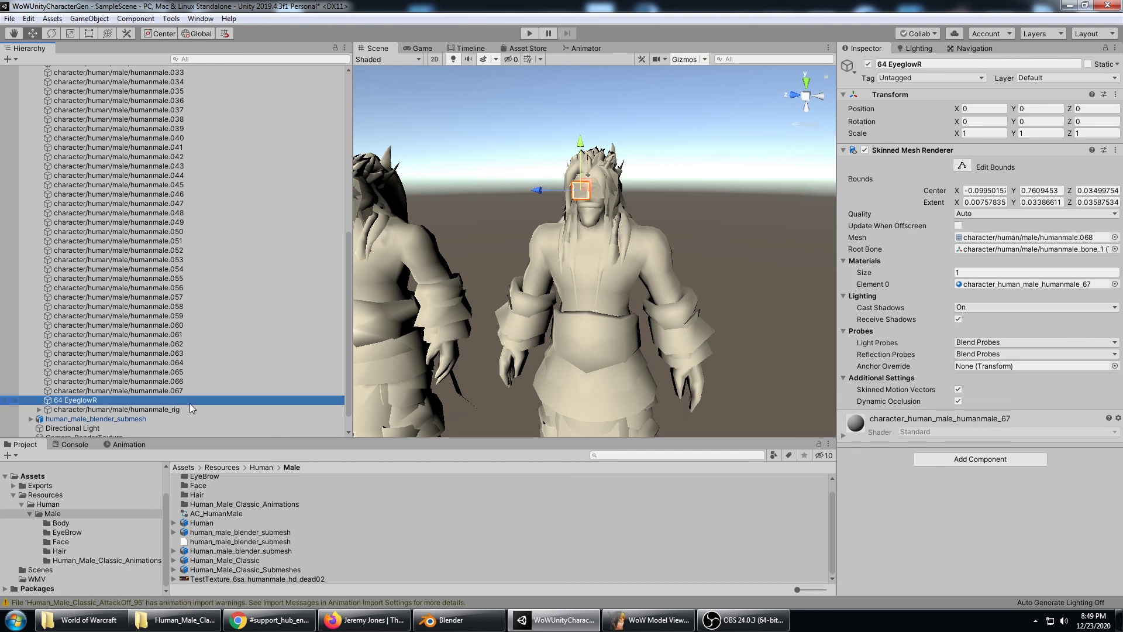
Step: Move 65 Eyeglow_L directly below 64 EyeglowR in the hierarchy, above humanmale_rig
scroll(87, 270, "up", 10)
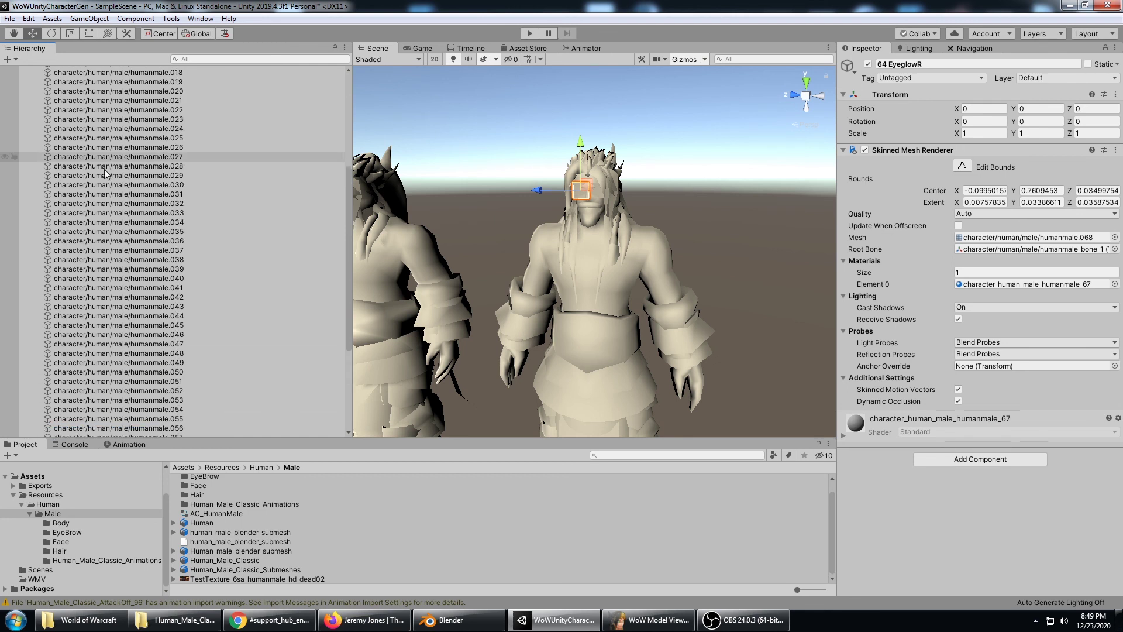
left_click_drag(82, 98, 104, 382)
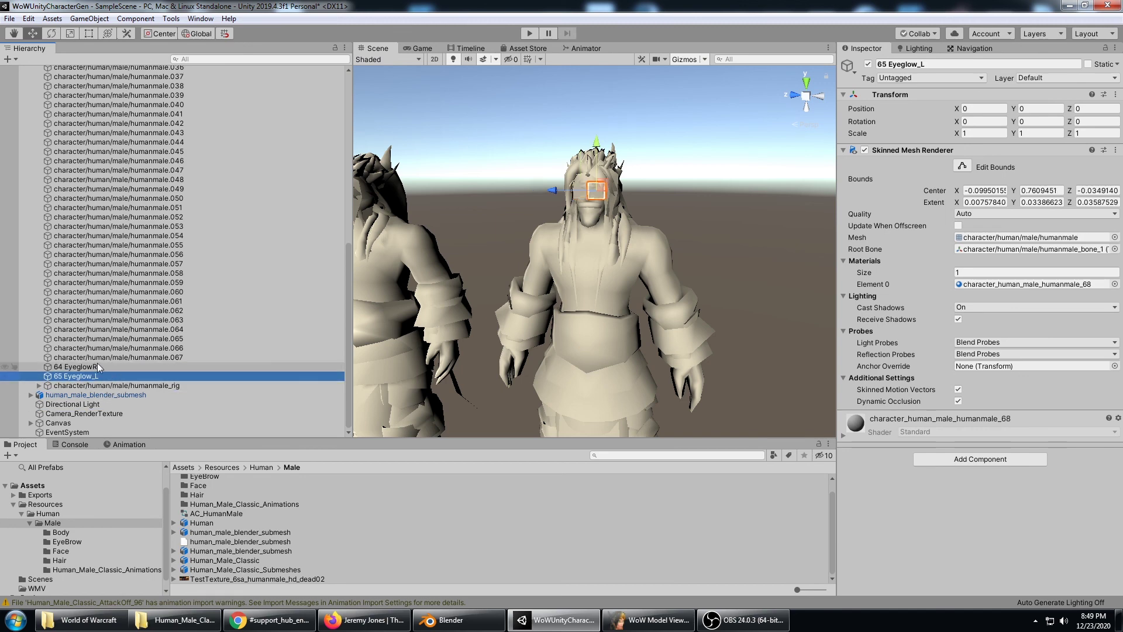
left_click(98, 365)
left_click(96, 378)
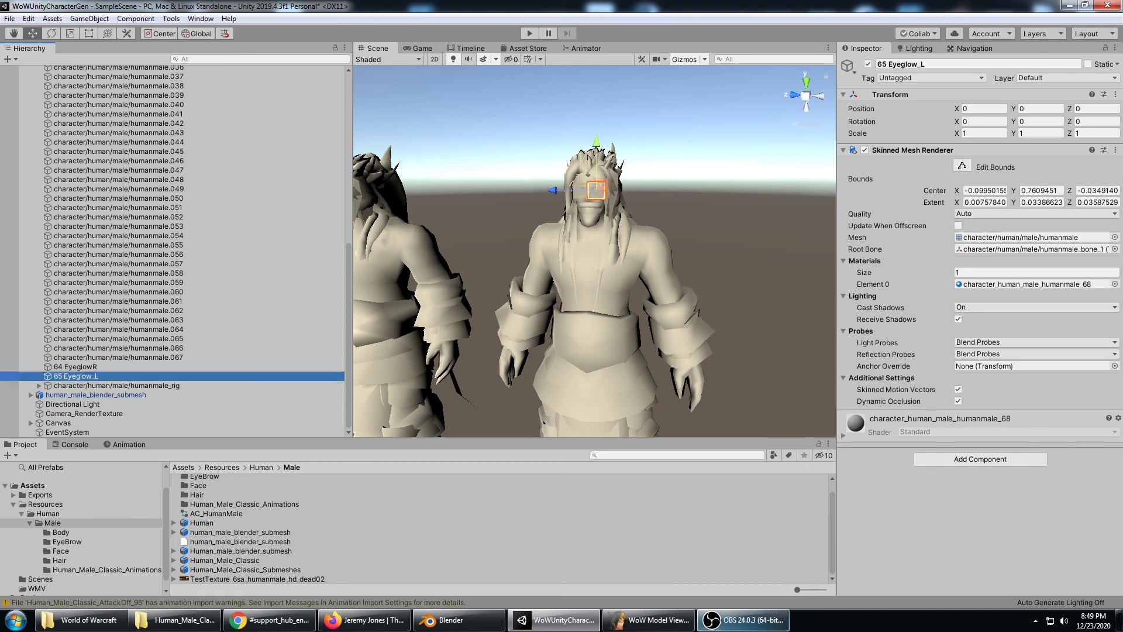
Step: Toggle Eyeglows geoset 65 off and on in WoW Model Viewer and compare it with the eyeglow submeshes back in Unity
left_click(648, 620)
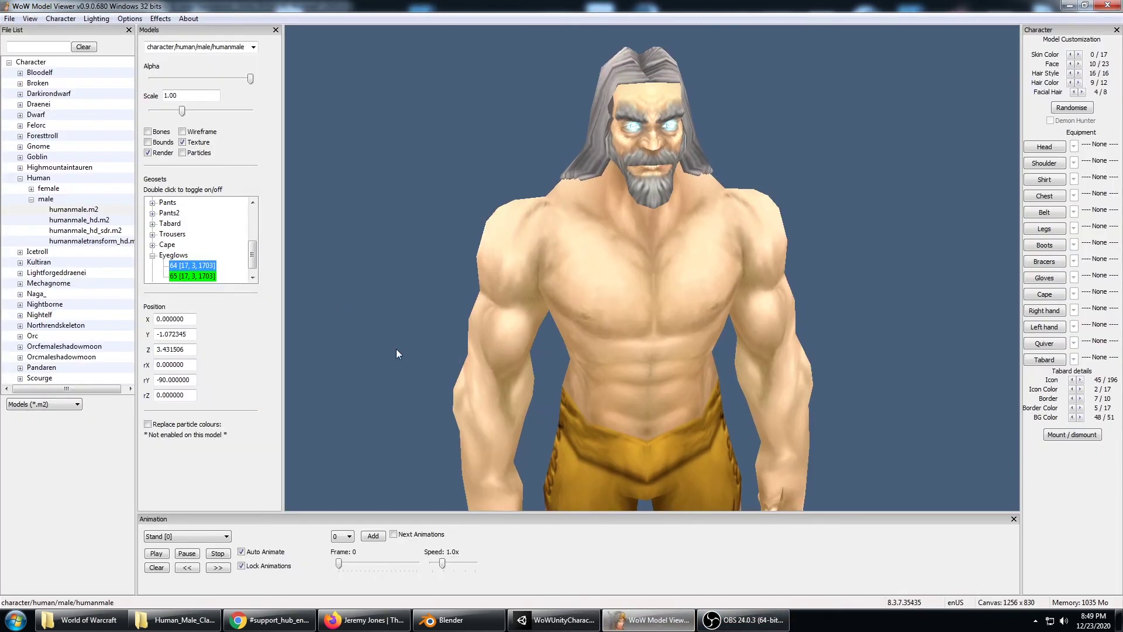
left_click(195, 266)
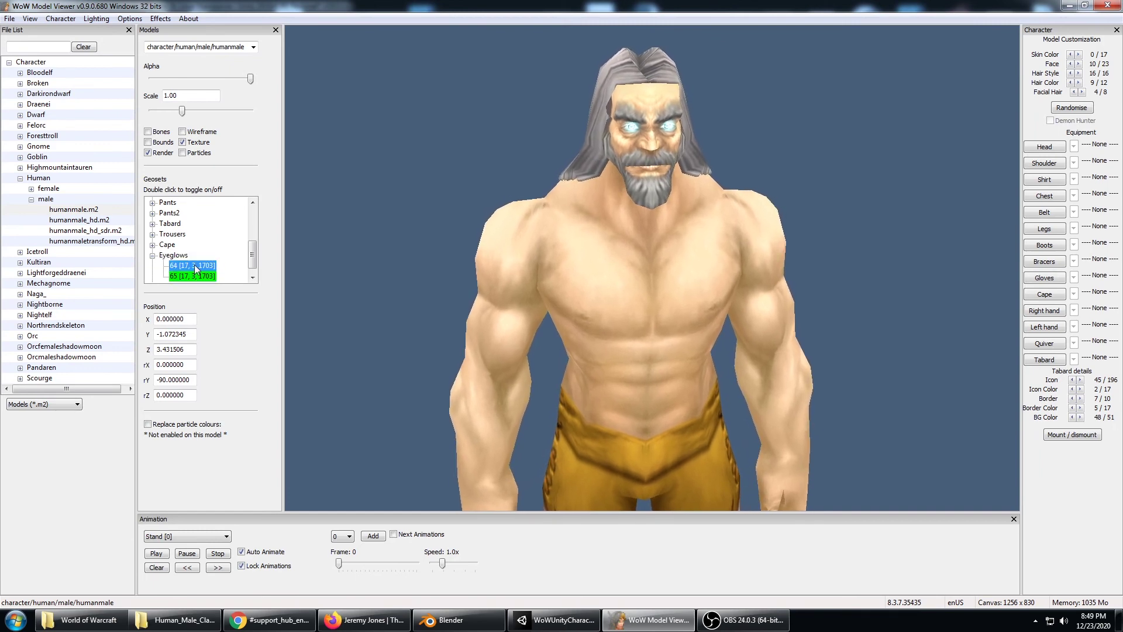
double_click(195, 275)
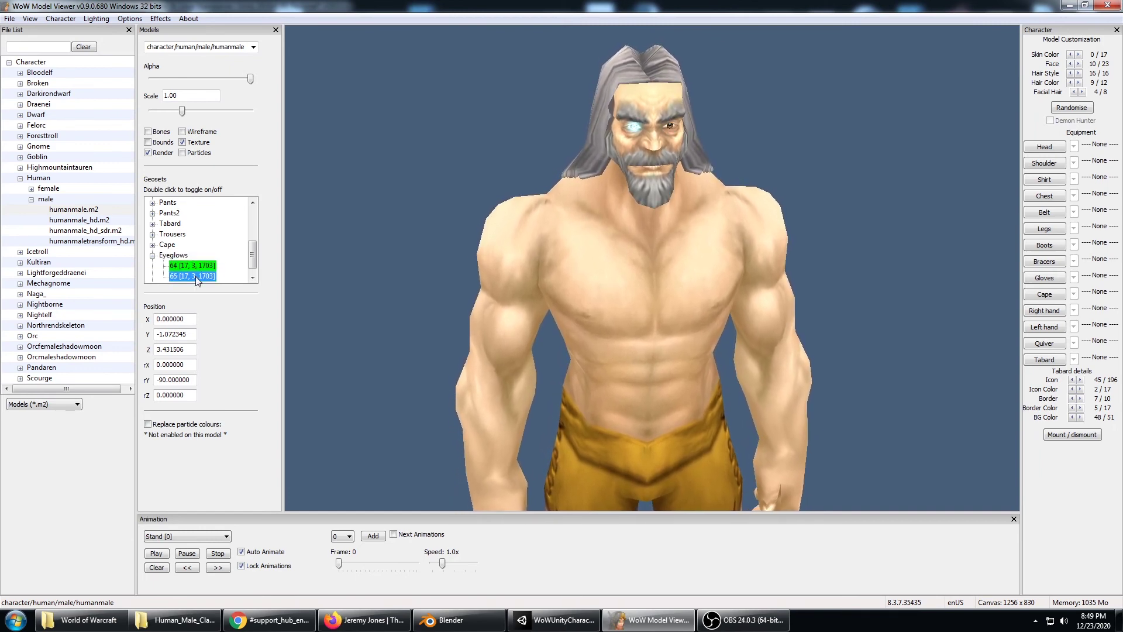
double_click(195, 276)
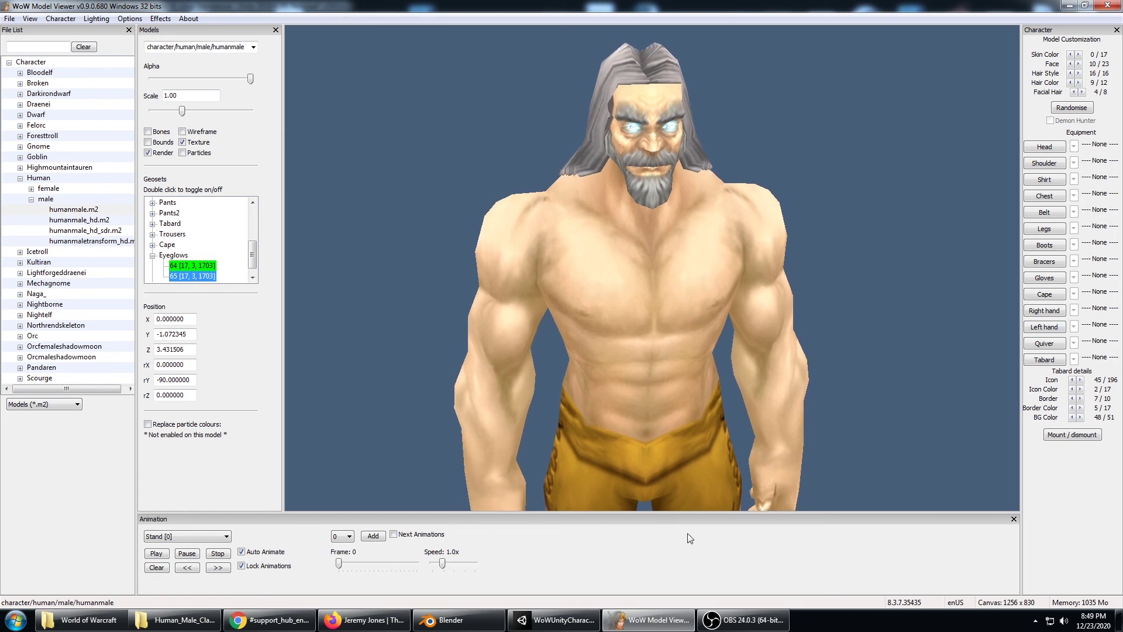
left_click(556, 620)
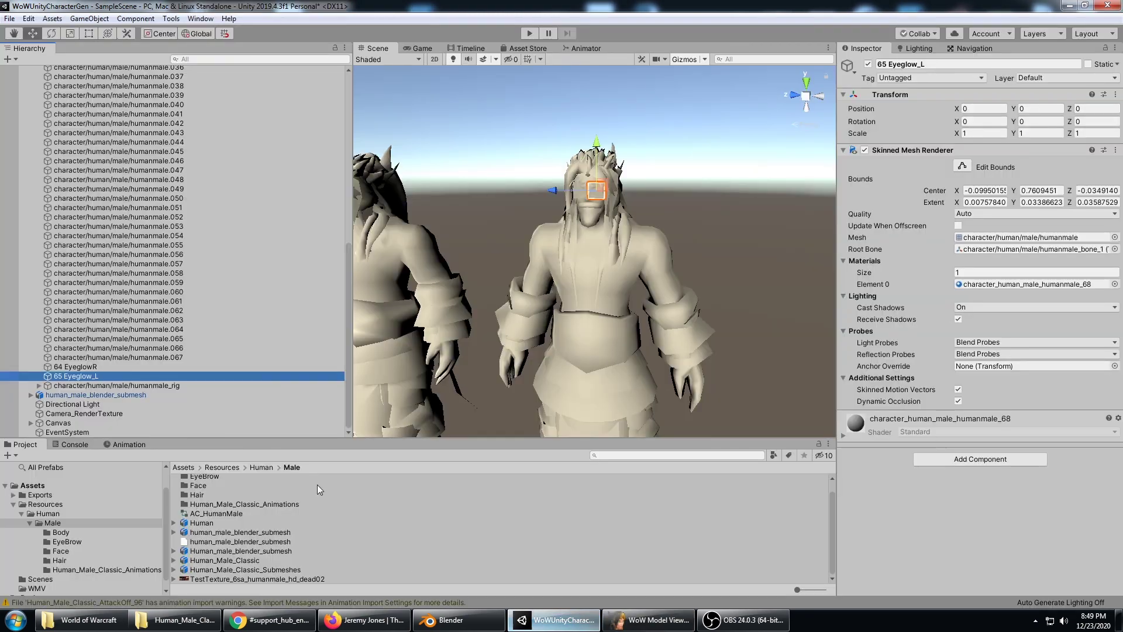
left_click(173, 367)
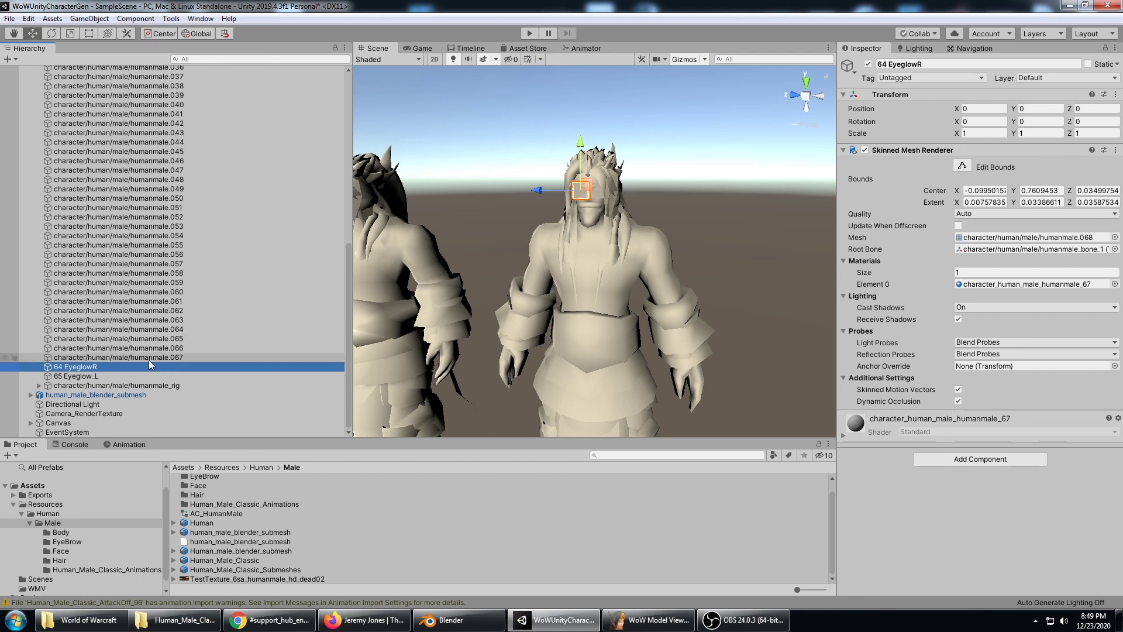
Step: Select the submesh humanmale.001 at the start of the list and locate it on the figure
scroll(632, 311, "down", 5)
left_click_drag(632, 310, 440, 308, "alt")
right_click_drag(550, 209, 684, 278)
right_click_drag(559, 239, 575, 221)
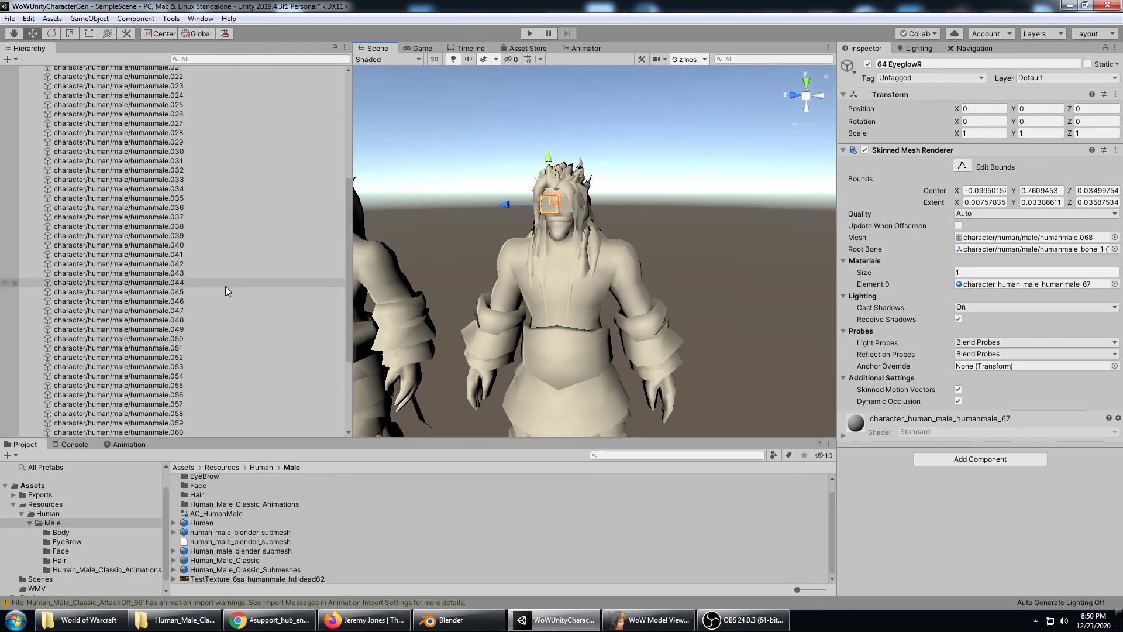
scroll(223, 275, "up", 10)
left_click(158, 98)
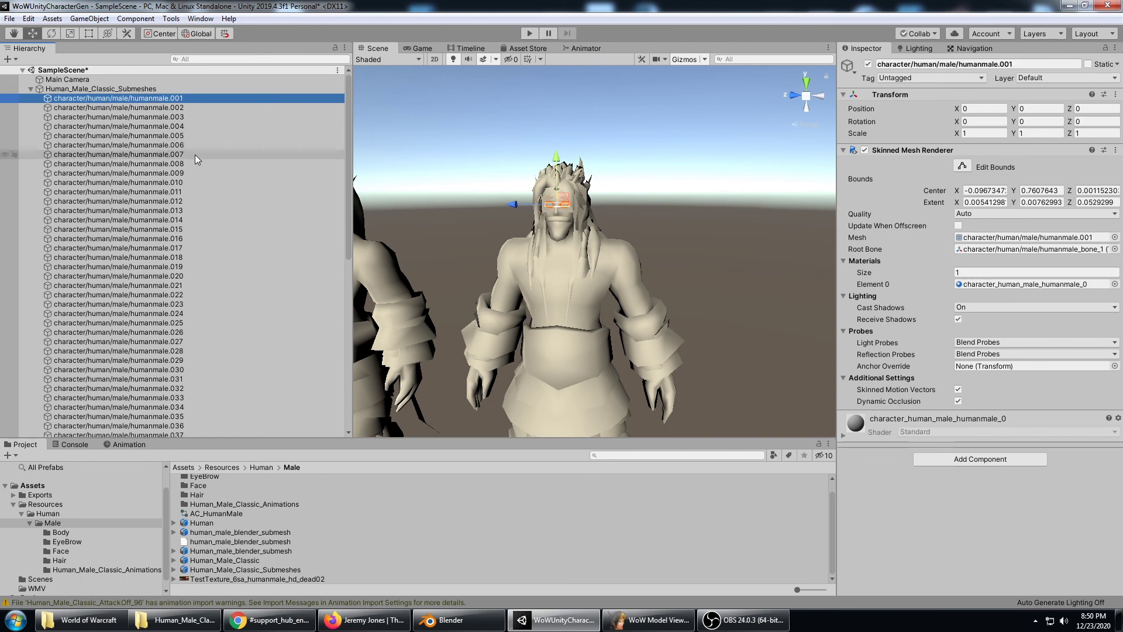